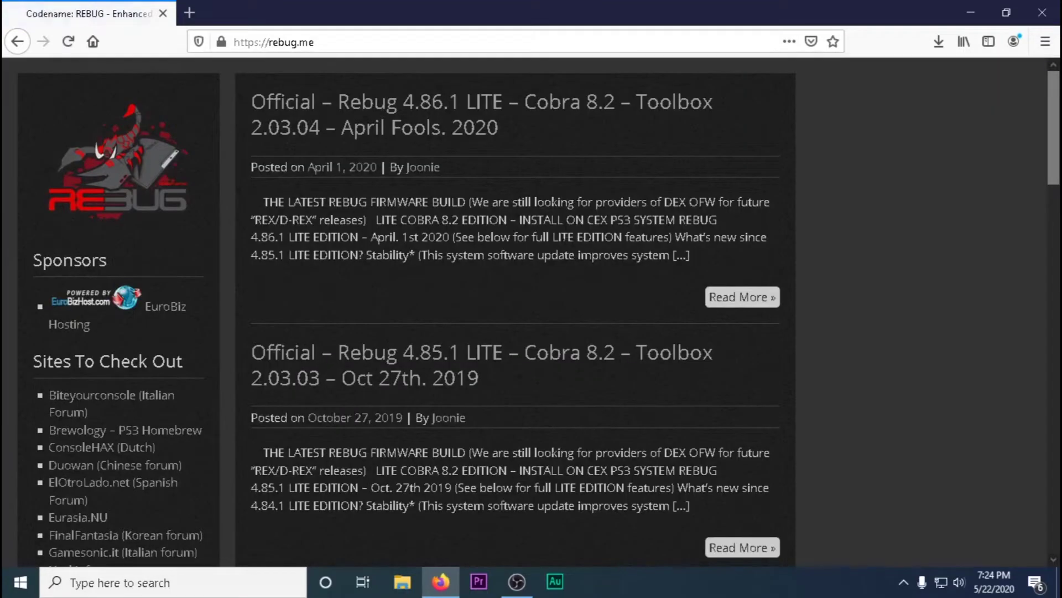
# - Download 4.86.1_LITE_Link.zip from the REBUG 4.86.1 LITE post
pyautogui.scroll(-20, 636, 252)
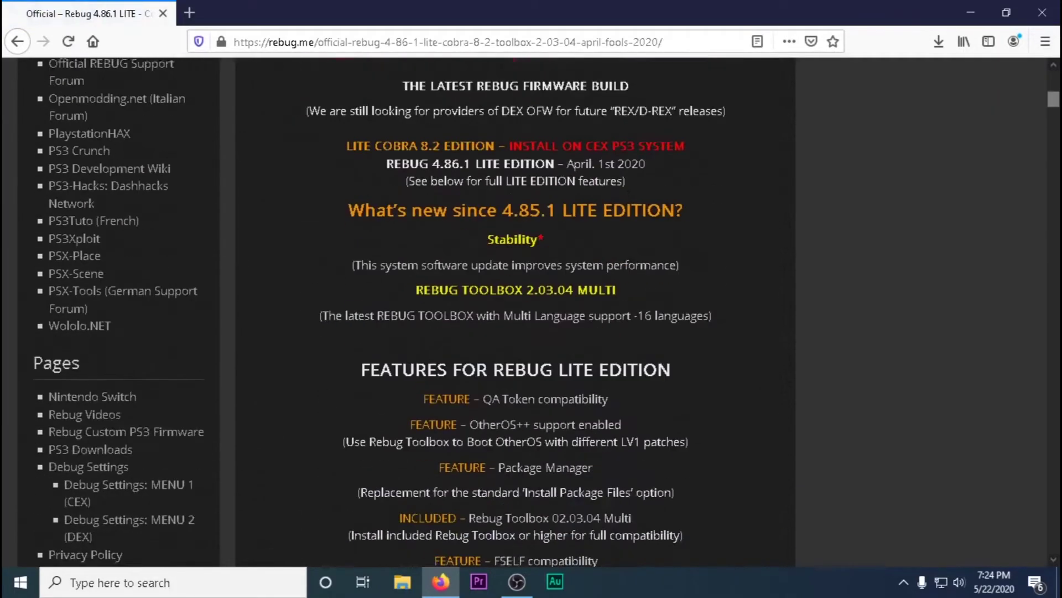
pyautogui.scroll(-20, 628, 241)
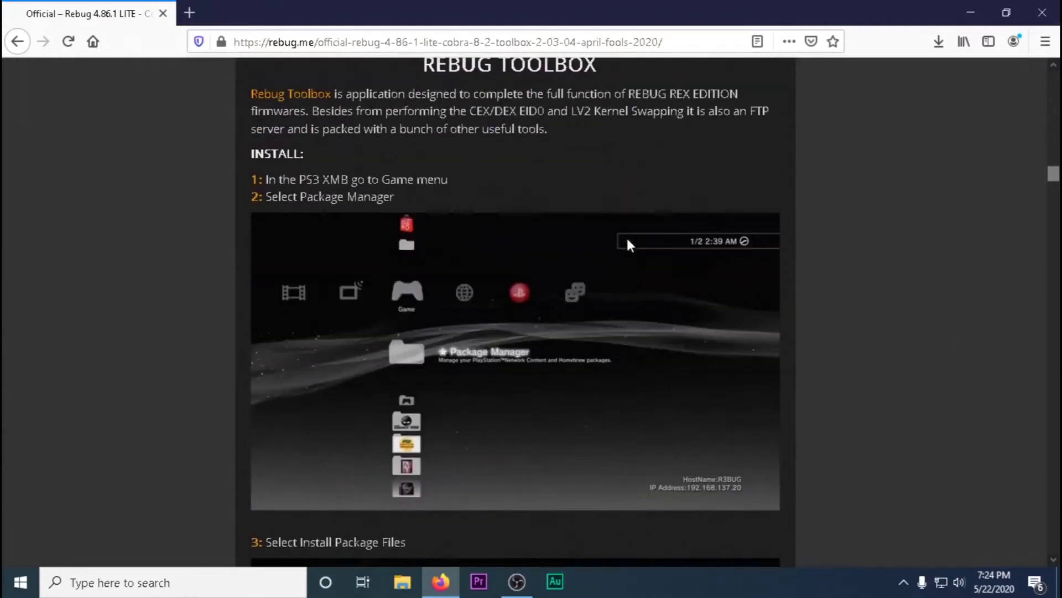
pyautogui.scroll(-20, 629, 246)
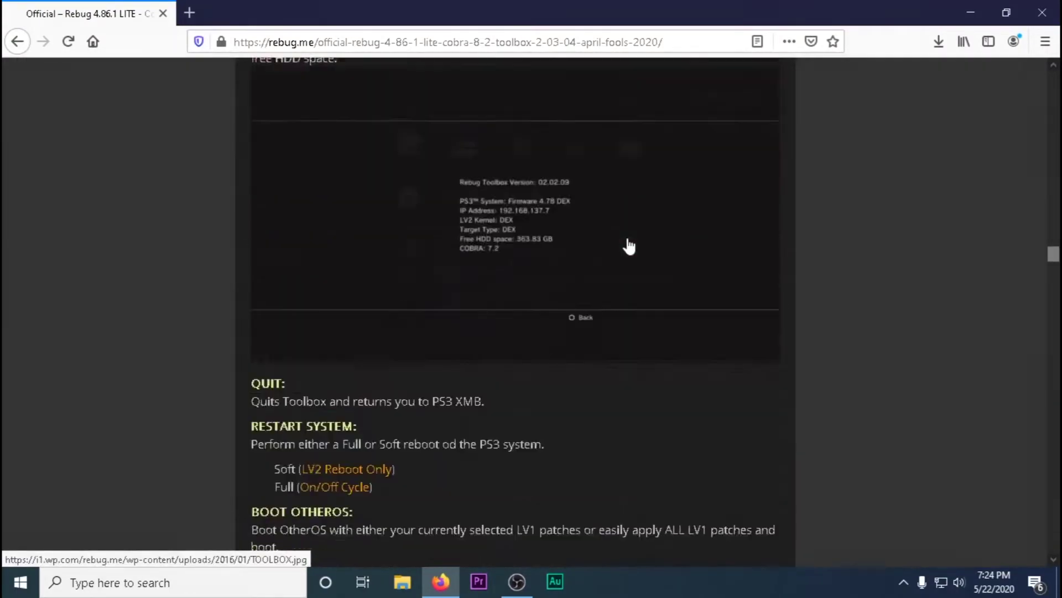
pyautogui.scroll(-20, 628, 239)
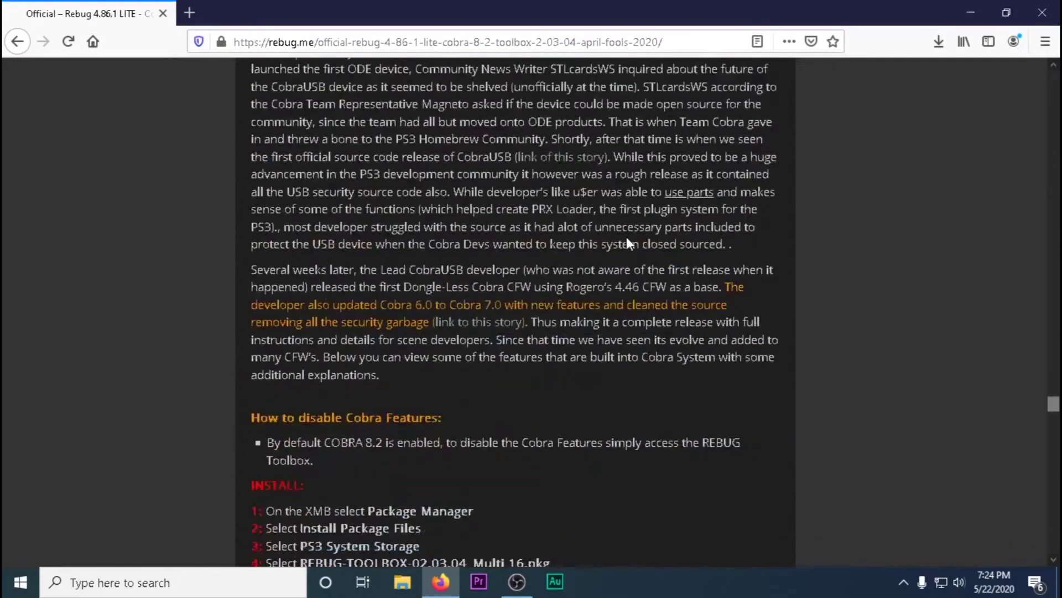
pyautogui.scroll(-14, 625, 243)
pyautogui.scroll(4, 626, 240)
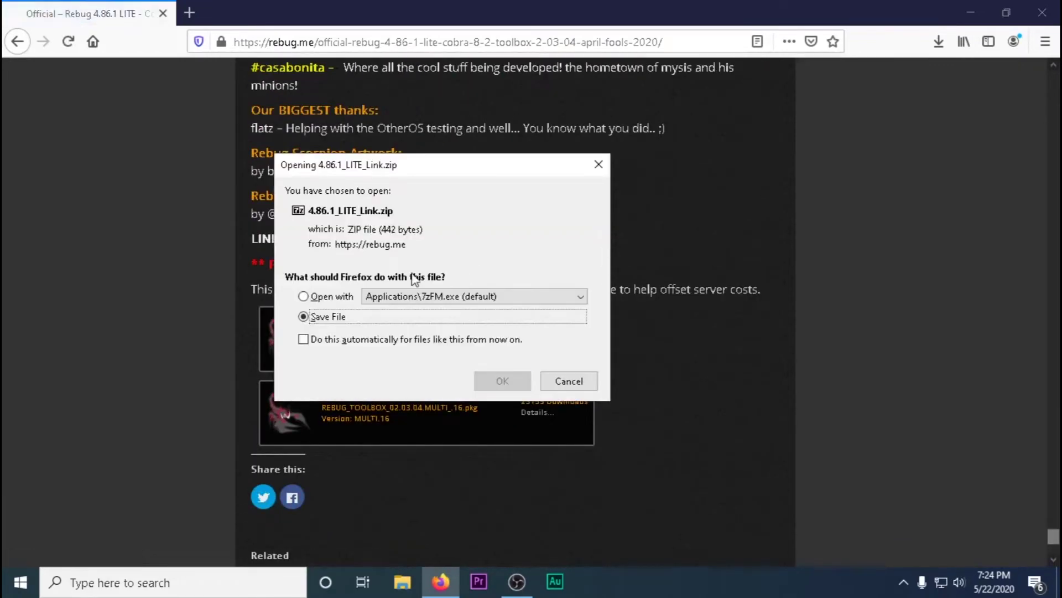
pyautogui.click(504, 379)
# - Open the zip's link text file in Notepad and copy the firmware download URL
pyautogui.click(938, 42)
pyautogui.click(1026, 72)
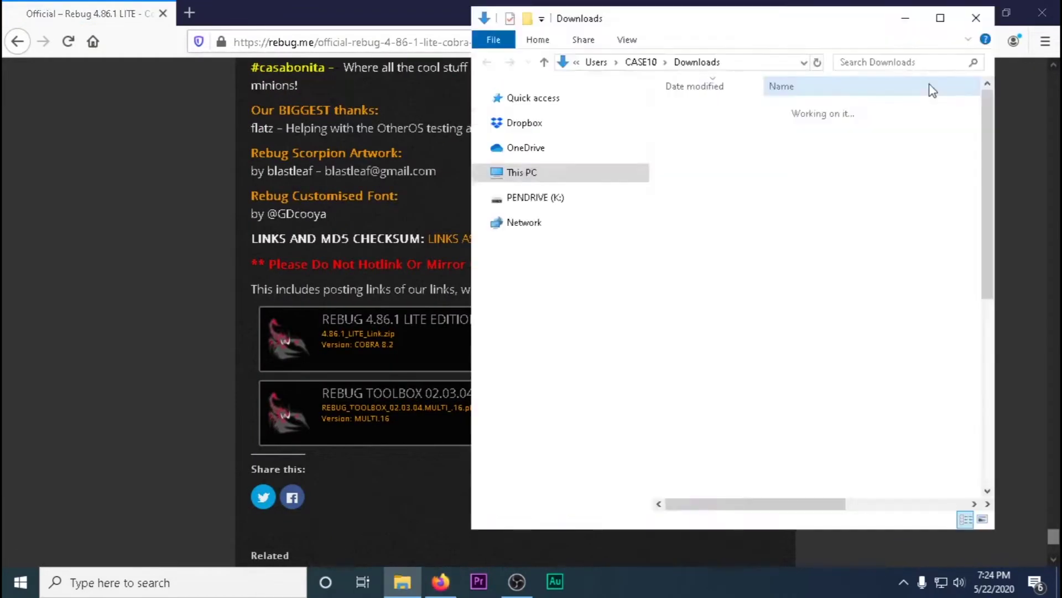
pyautogui.doubleClick(711, 131)
pyautogui.doubleClick(265, 335)
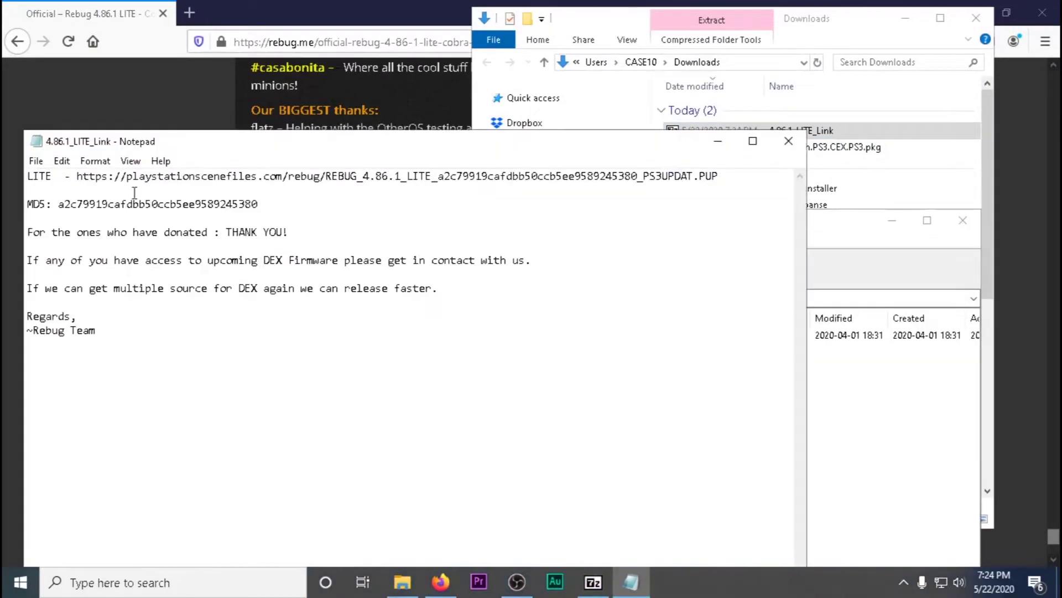
pyautogui.doubleClick(76, 176)
pyautogui.rightClick(86, 178)
pyautogui.click(111, 221)
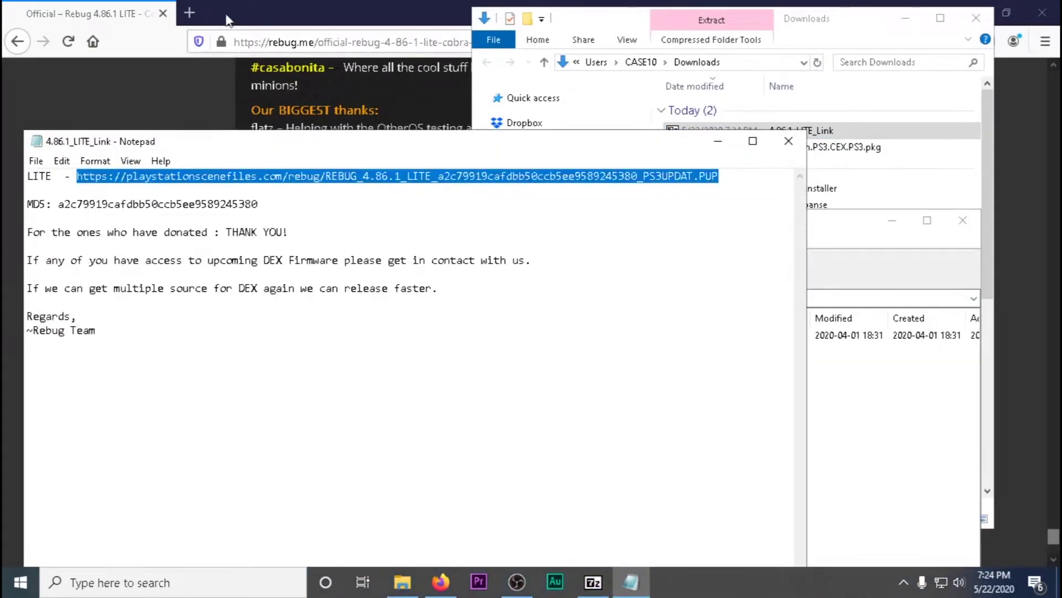
# - Paste & Go the URL in Firefox and save the 194 MB PS3UPDAT.PUP
pyautogui.click(245, 41)
pyautogui.rightClick(245, 43)
pyautogui.click(291, 122)
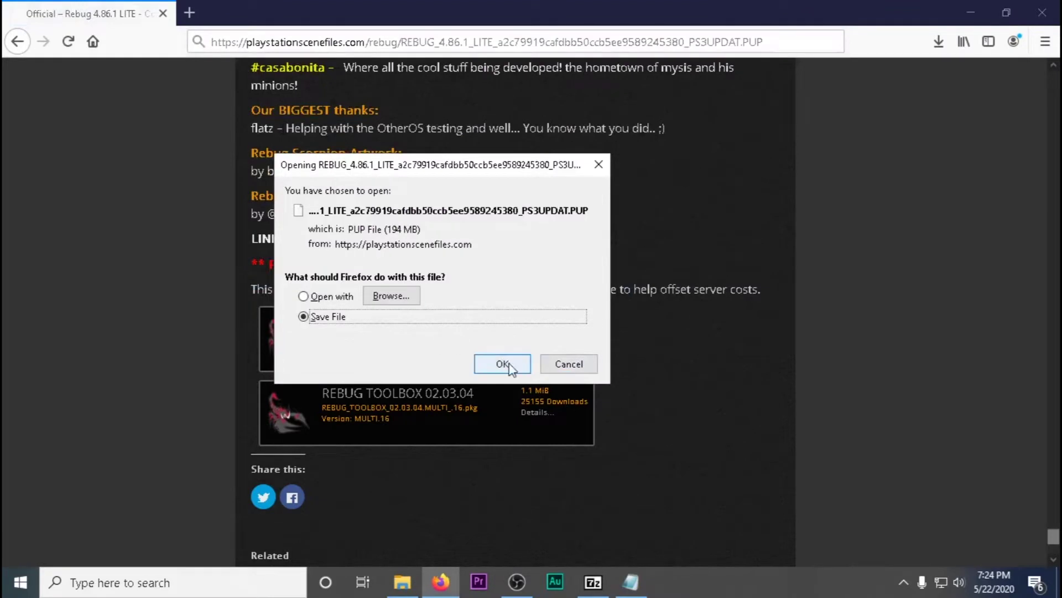
pyautogui.click(502, 364)
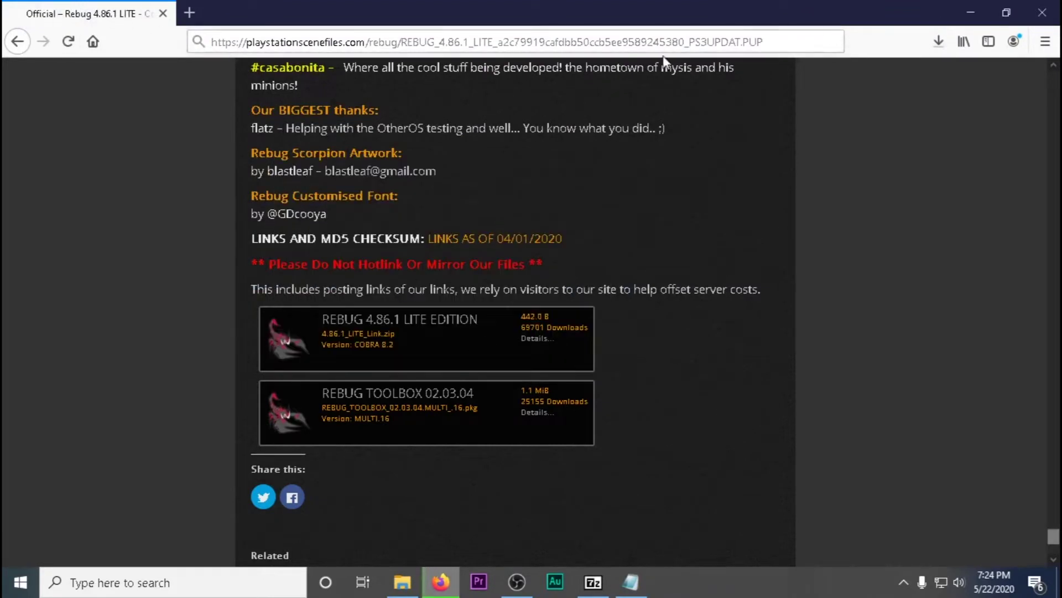
# - Go back to Google and search for 'brewology'
pyautogui.click(17, 42)
pyautogui.click(18, 42)
pyautogui.doubleClick(178, 89)
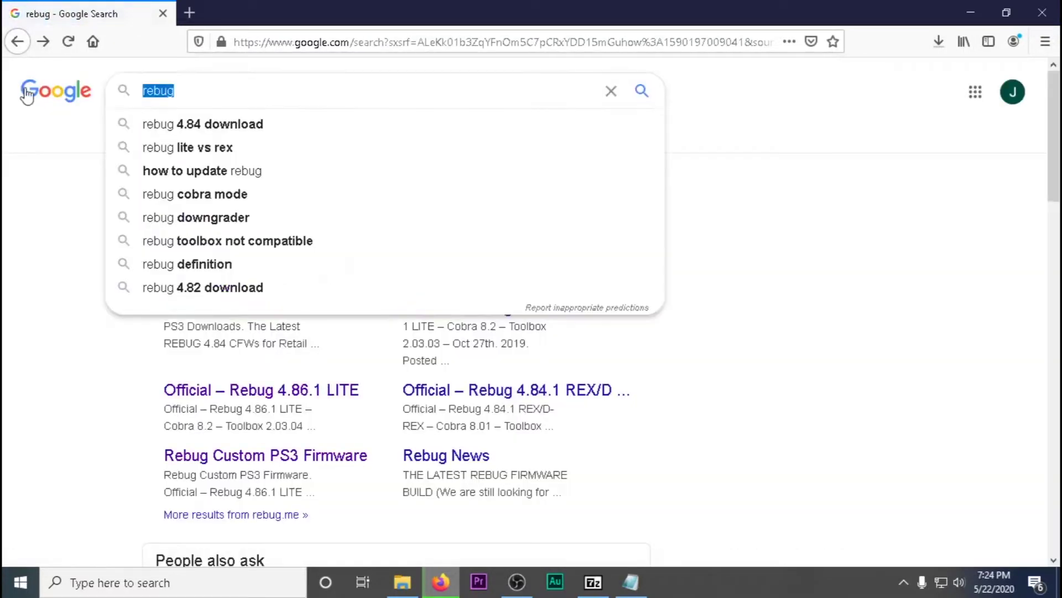
pyautogui.write('brewology')
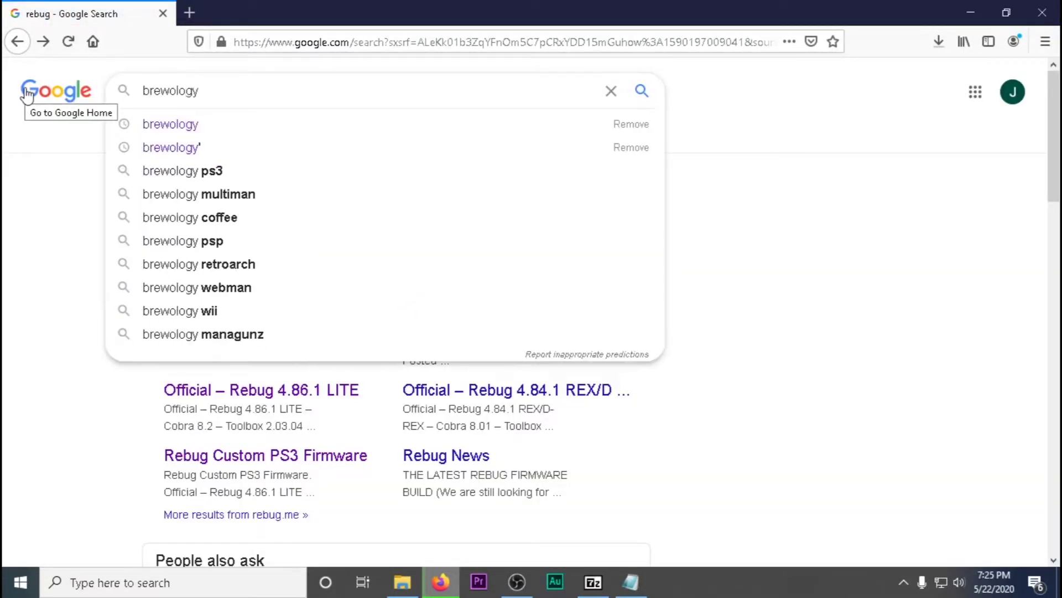
pyautogui.press('Return')
# - Open Brewology's PS3 Store What's New list and expand the webMAN MOD entry
pyautogui.click(256, 223)
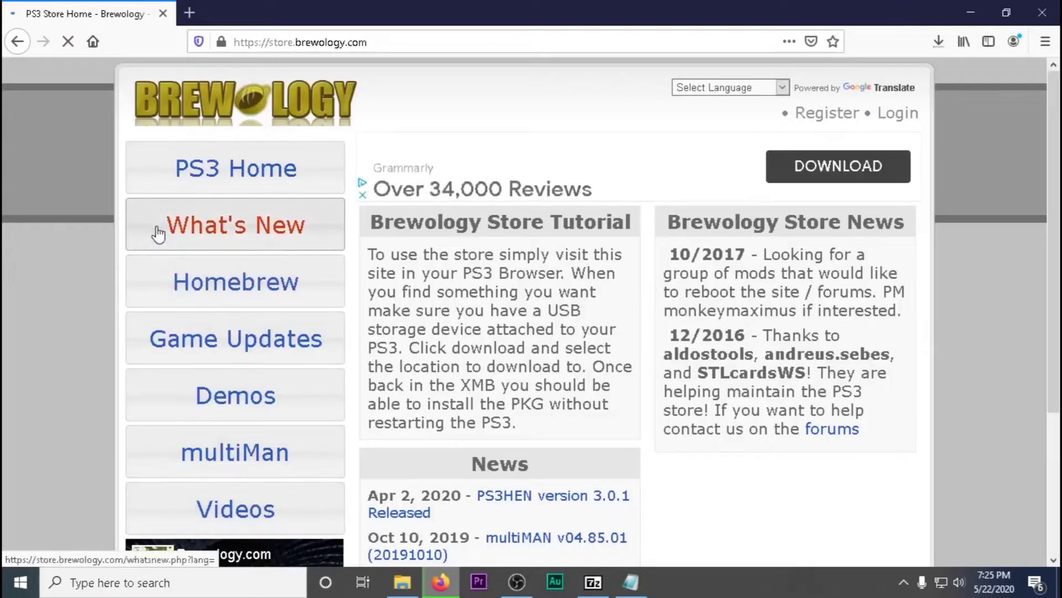
pyautogui.click(187, 221)
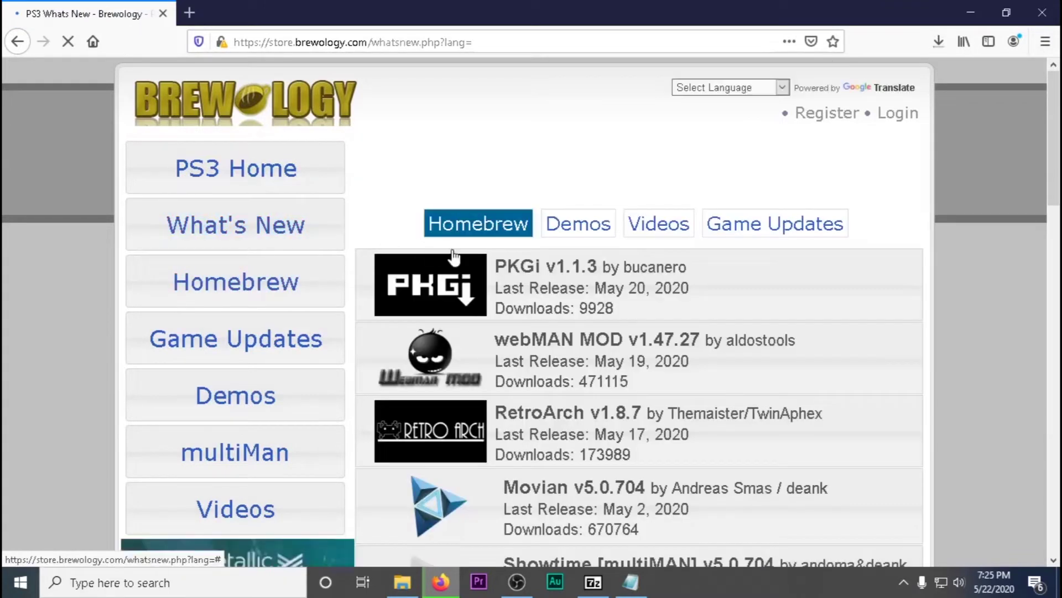
pyautogui.scroll(-2, 554, 255)
pyautogui.click(560, 269)
pyautogui.scroll(-6, 559, 269)
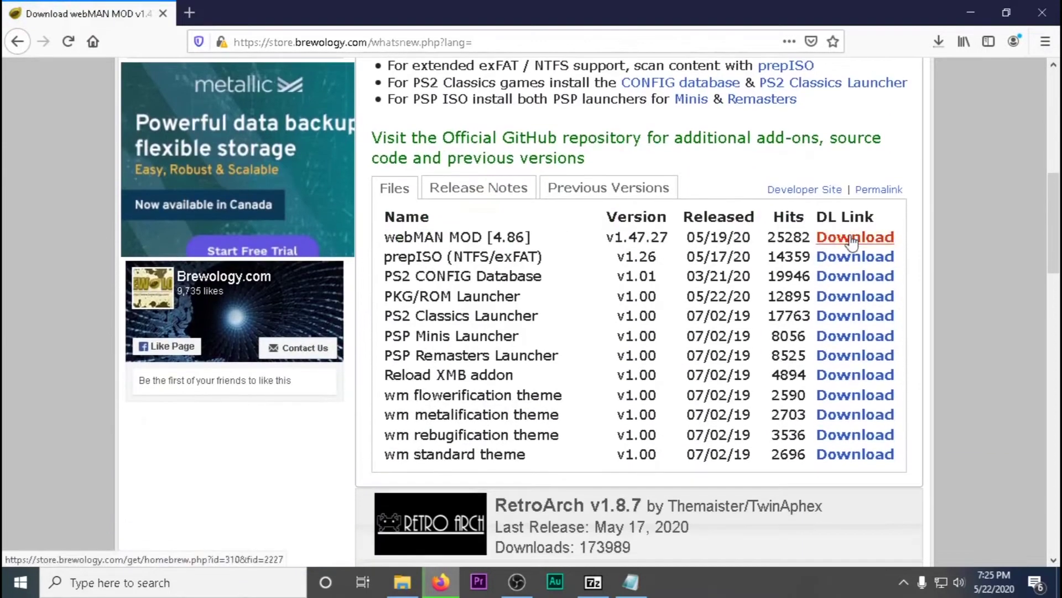
# - Save webMAN MOD [4.86], prepISO and the PS2 CONFIG Database packages
pyautogui.click(883, 237)
pyautogui.click(503, 381)
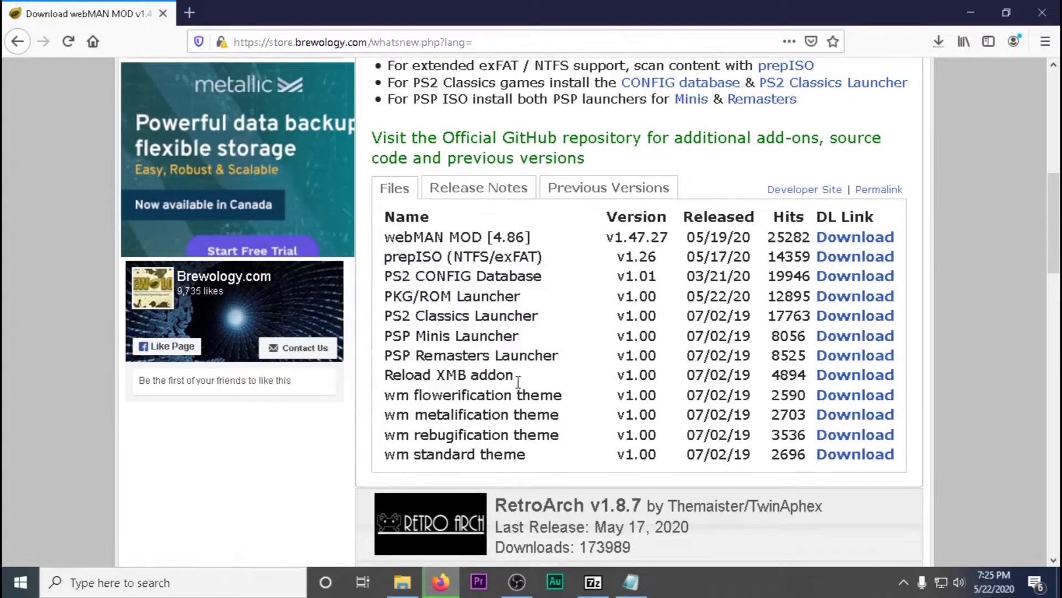
pyautogui.click(836, 256)
pyautogui.click(501, 381)
pyautogui.click(837, 277)
pyautogui.click(502, 382)
pyautogui.click(854, 277)
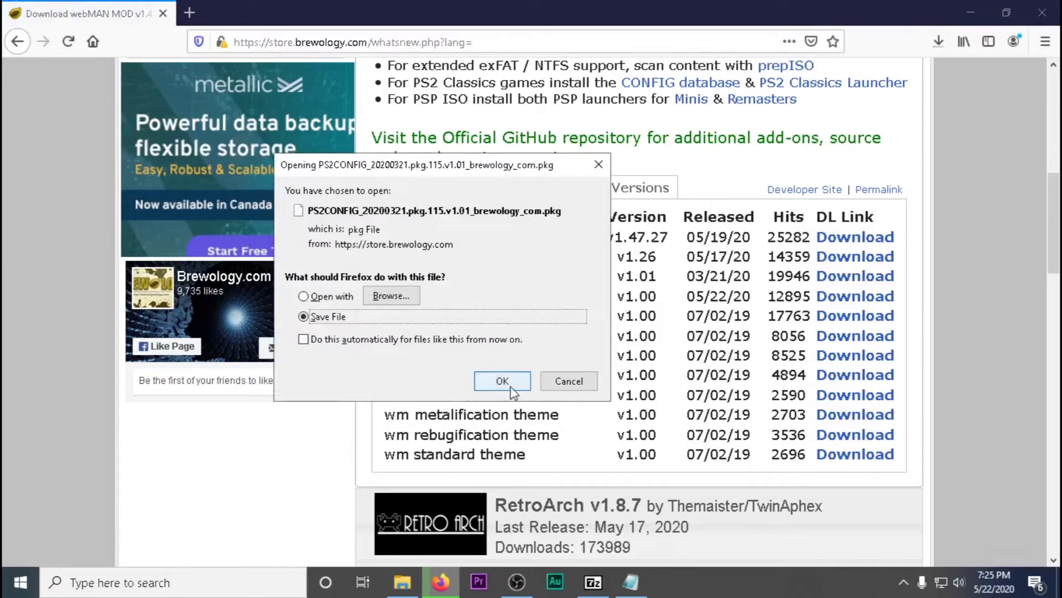
pyautogui.click(502, 382)
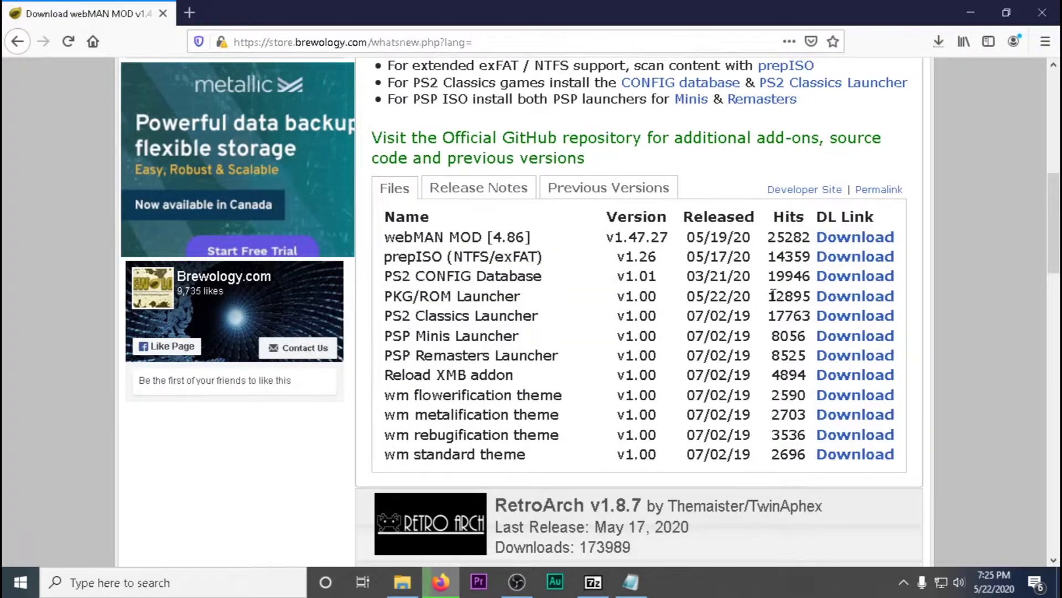
# - Save the PKG/ROM, PS2 Classics, PSP Minis and PSP Remasters launchers, then Reload XMB
pyautogui.click(855, 296)
pyautogui.click(489, 382)
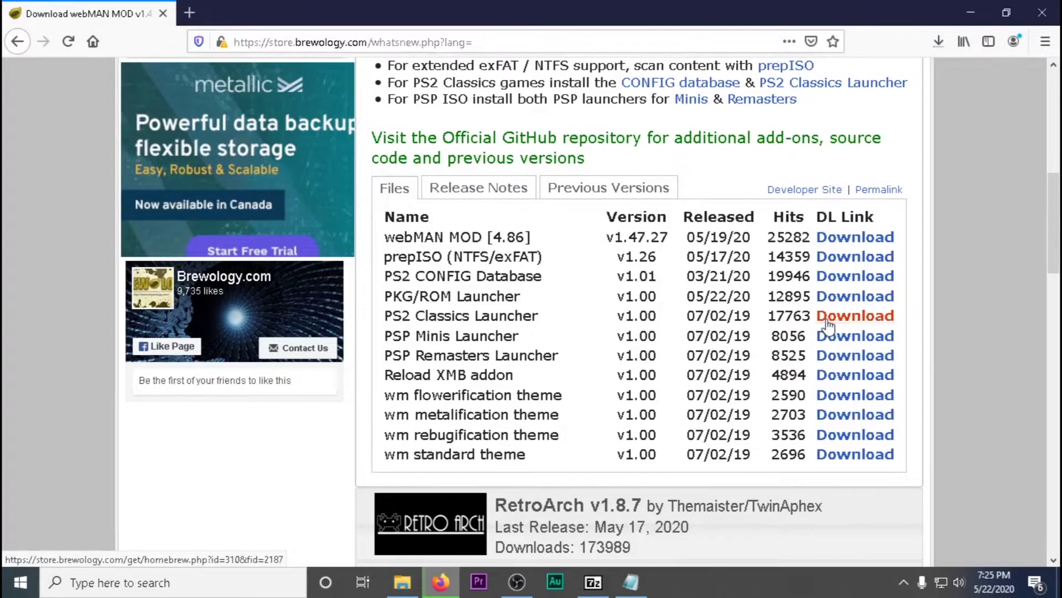
pyautogui.click(828, 316)
pyautogui.click(495, 381)
pyautogui.click(855, 336)
pyautogui.click(495, 381)
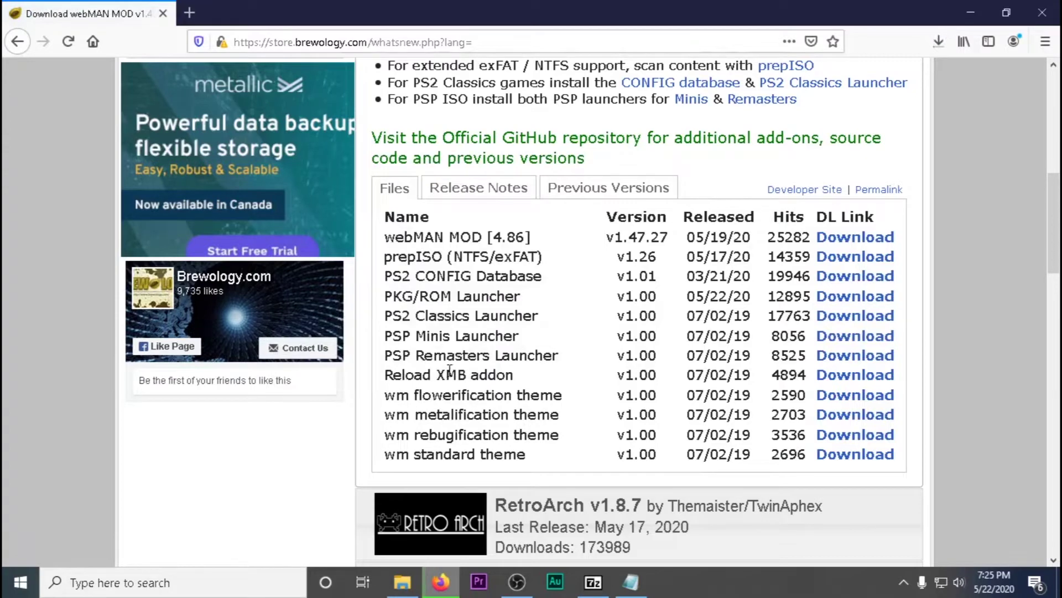
pyautogui.click(834, 357)
pyautogui.click(495, 381)
pyautogui.click(820, 381)
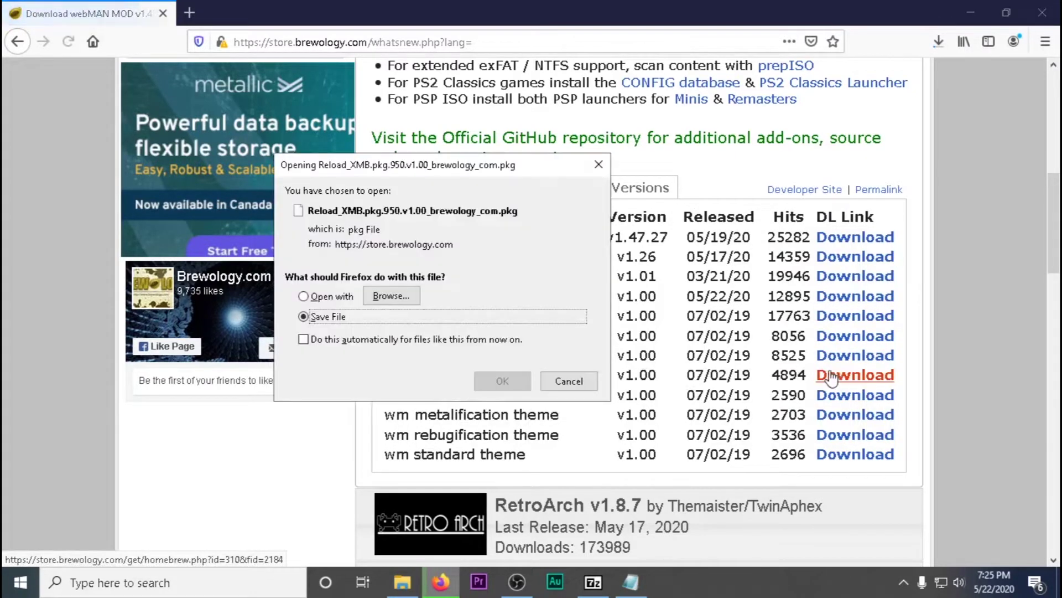
# - Save Reload_XMB.pkg and start the stable CEX RetroArch v1.8.7 download
pyautogui.click(498, 380)
pyautogui.scroll(-2, 532, 387)
pyautogui.click(534, 437)
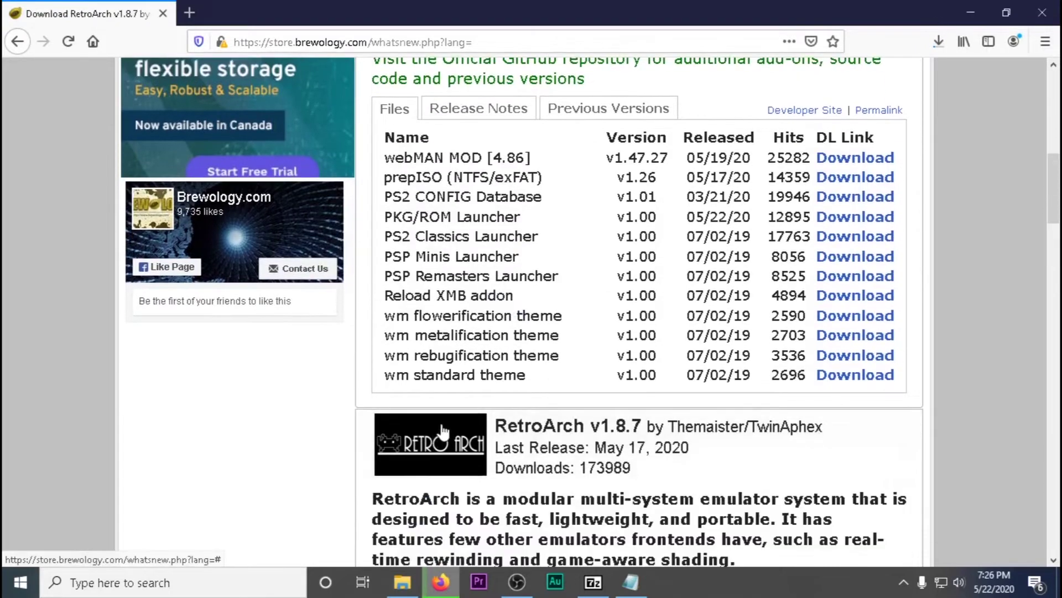
pyautogui.scroll(-15, 528, 387)
pyautogui.scroll(-1, 526, 377)
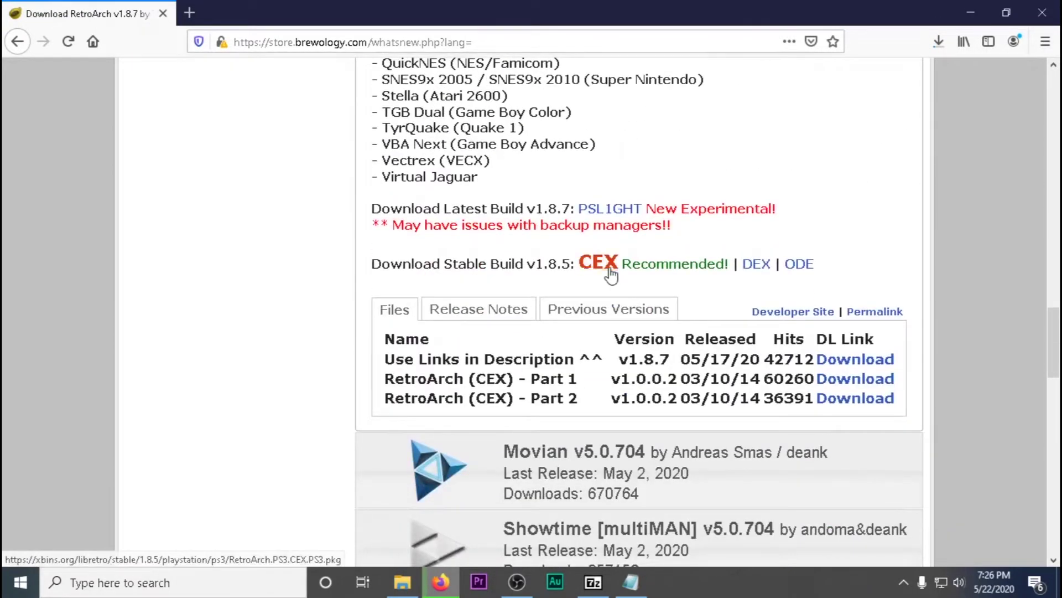
pyautogui.click(601, 266)
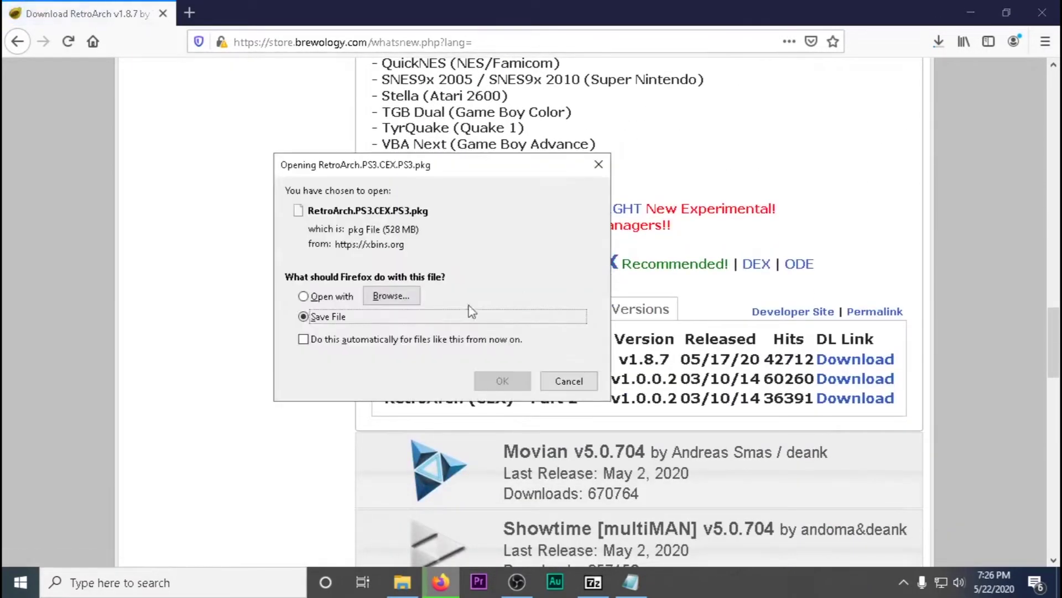
# - Review the downloads library and cancel the RetroArch download
pyautogui.click(939, 43)
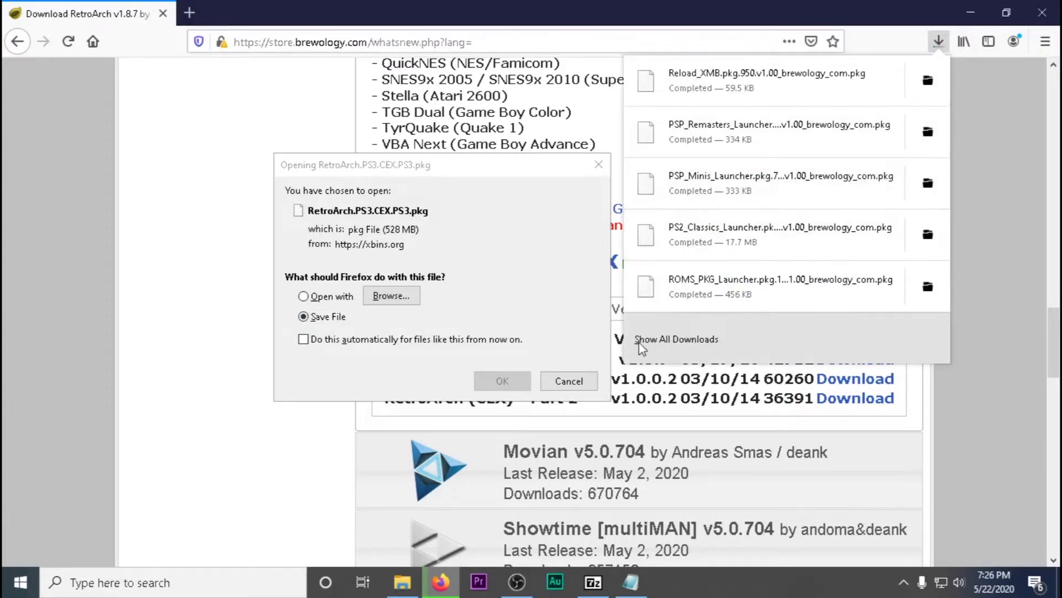
pyautogui.click(643, 344)
pyautogui.scroll(-5, 252, 271)
pyautogui.scroll(-6, 252, 271)
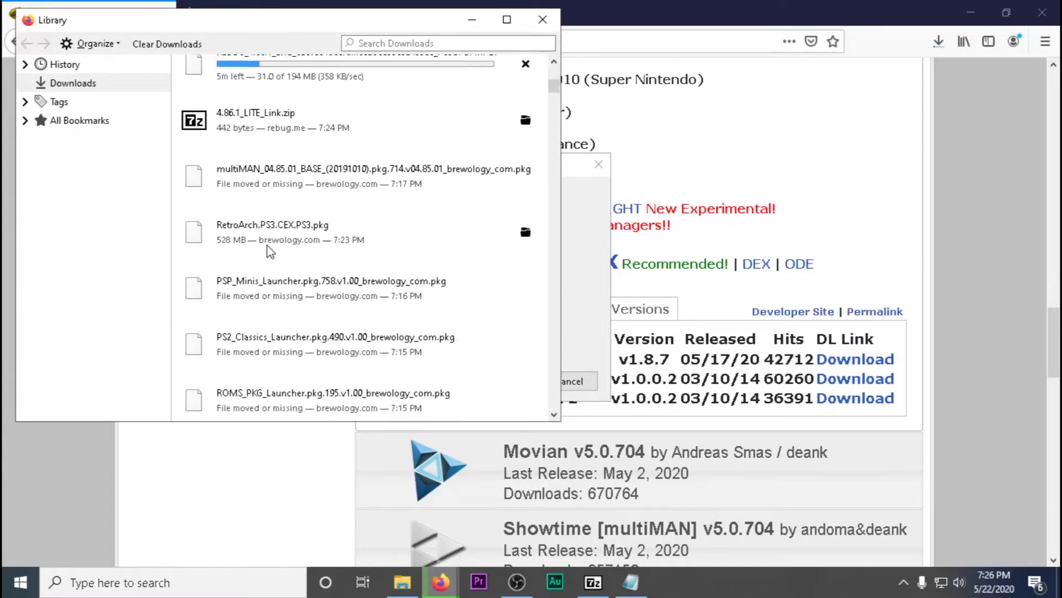
pyautogui.click(543, 20)
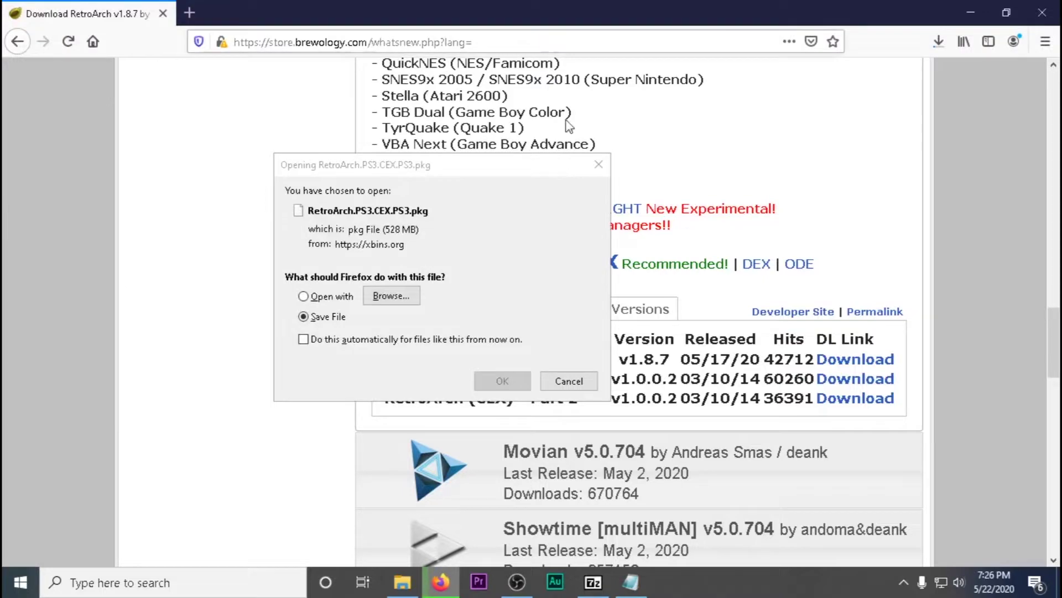
pyautogui.click(567, 381)
# - Expand the multiMAN entry and save the multiMAN (BASE) v04.85.01 package
pyautogui.scroll(-15, 471, 394)
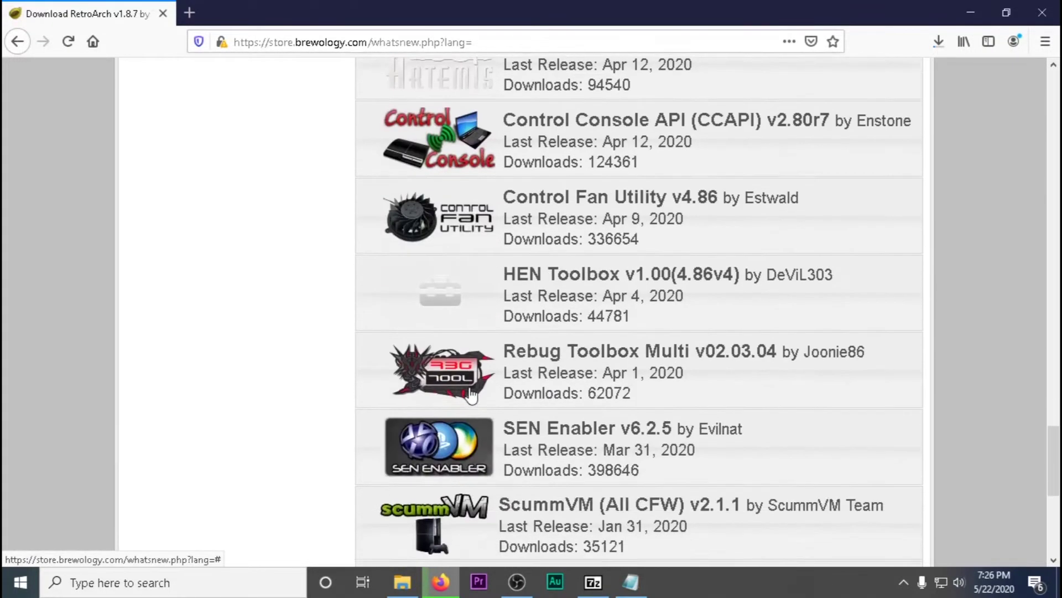
pyautogui.scroll(-4, 471, 394)
pyautogui.click(451, 407)
pyautogui.scroll(-8, 447, 420)
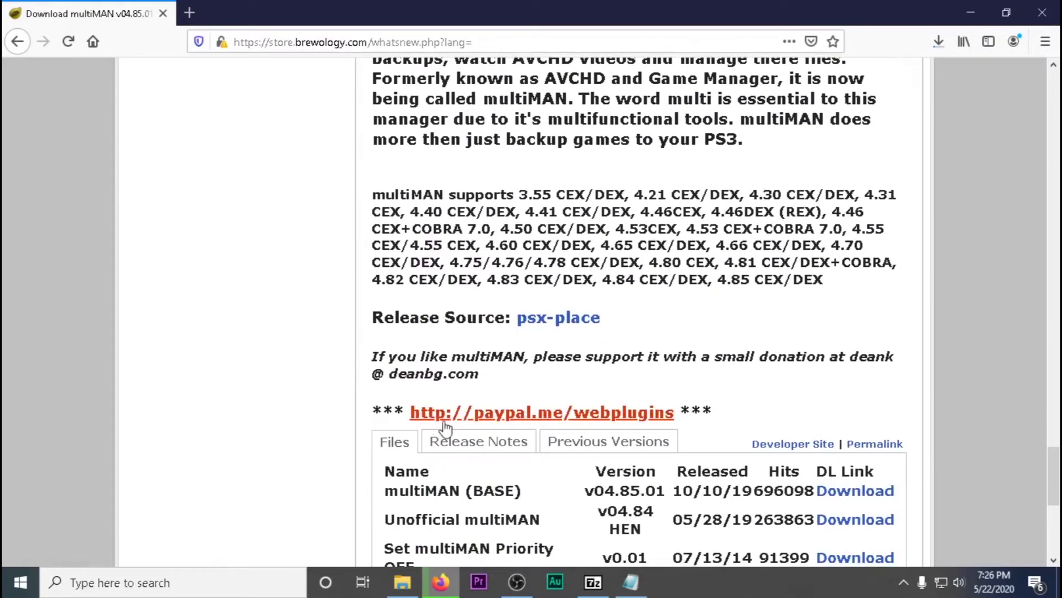
pyautogui.scroll(-3, 445, 426)
pyautogui.click(855, 411)
pyautogui.click(479, 380)
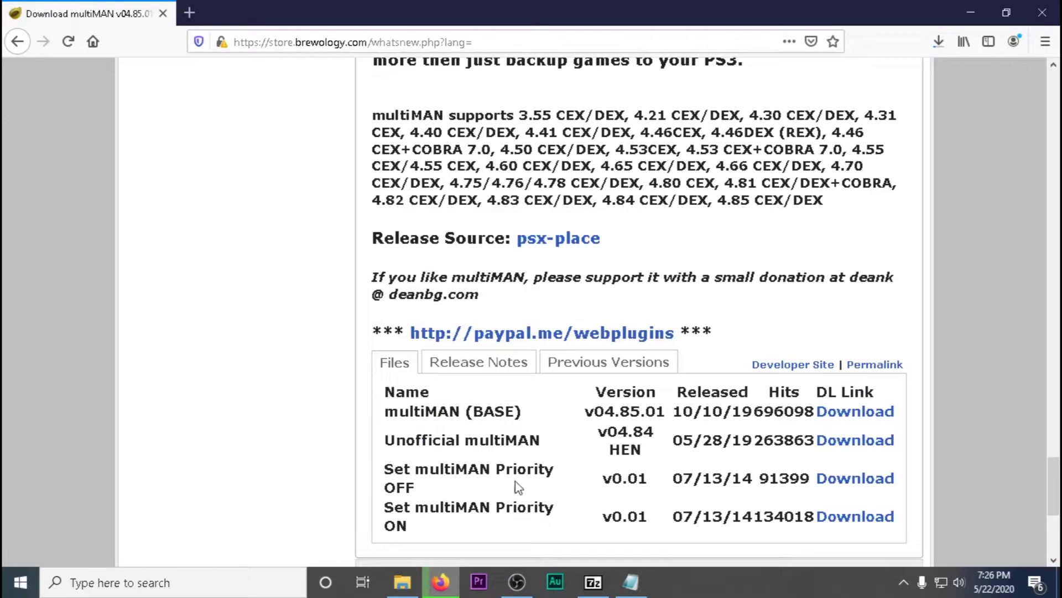
pyautogui.click(630, 584)
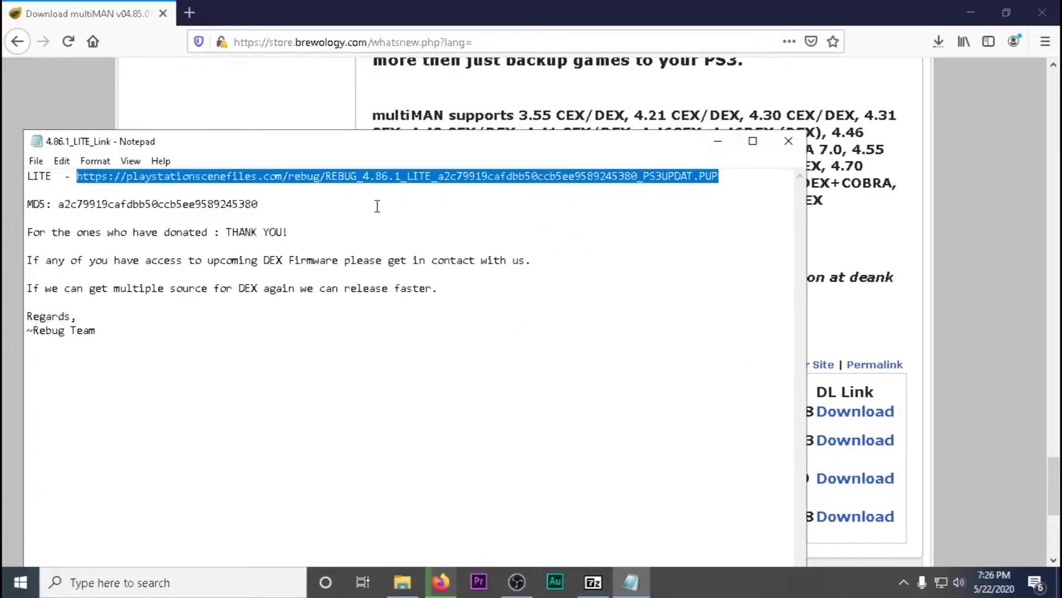
# - Search 'md5 checker' and save the English Md5Checker.zip from getmd5checker.com
pyautogui.click(190, 13)
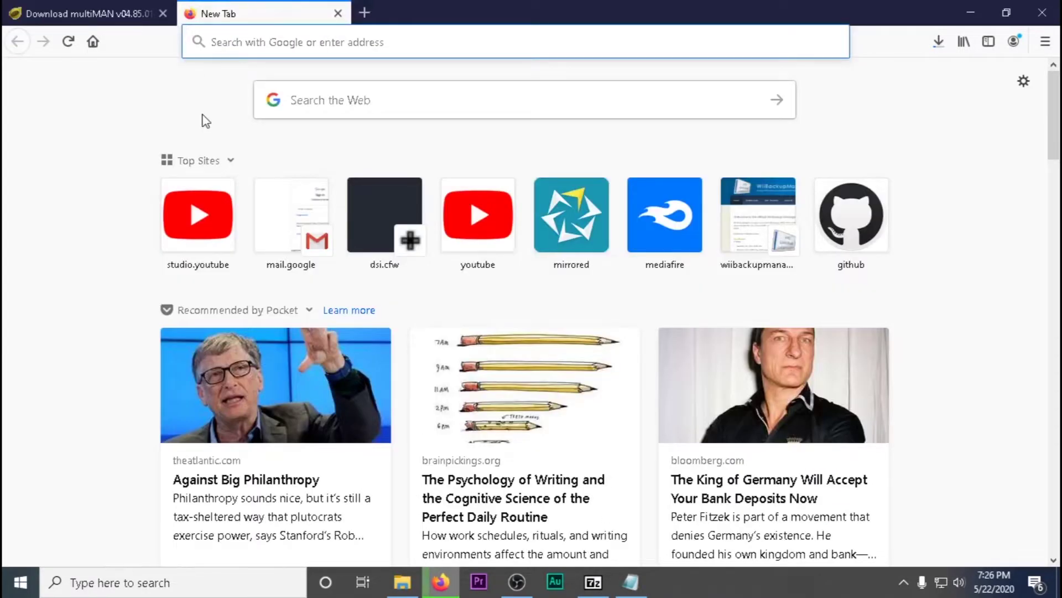
pyautogui.write('md5 checker')
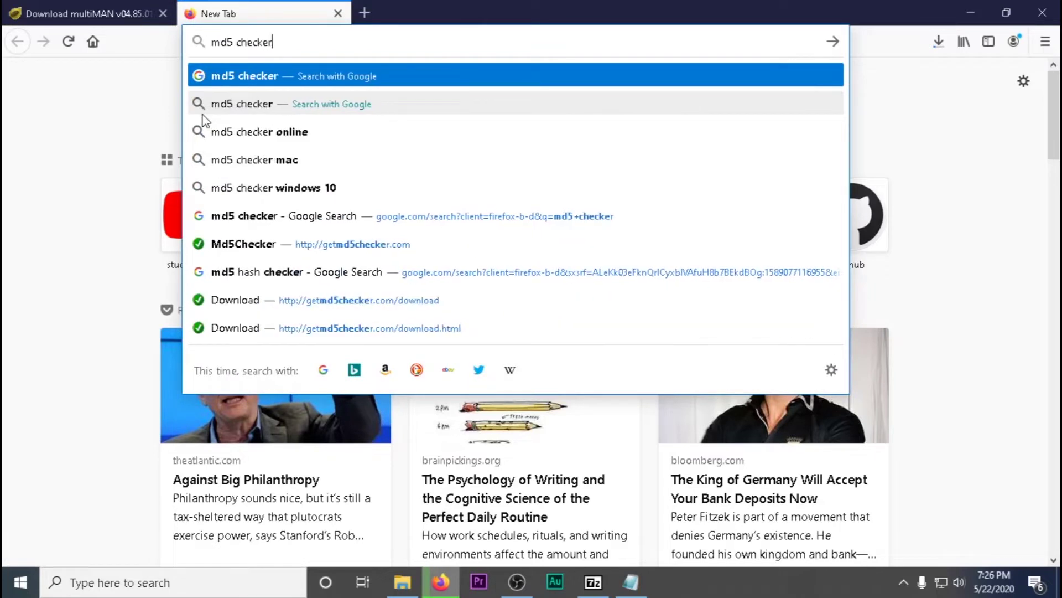
pyautogui.press('Return')
pyautogui.scroll(-2, 183, 302)
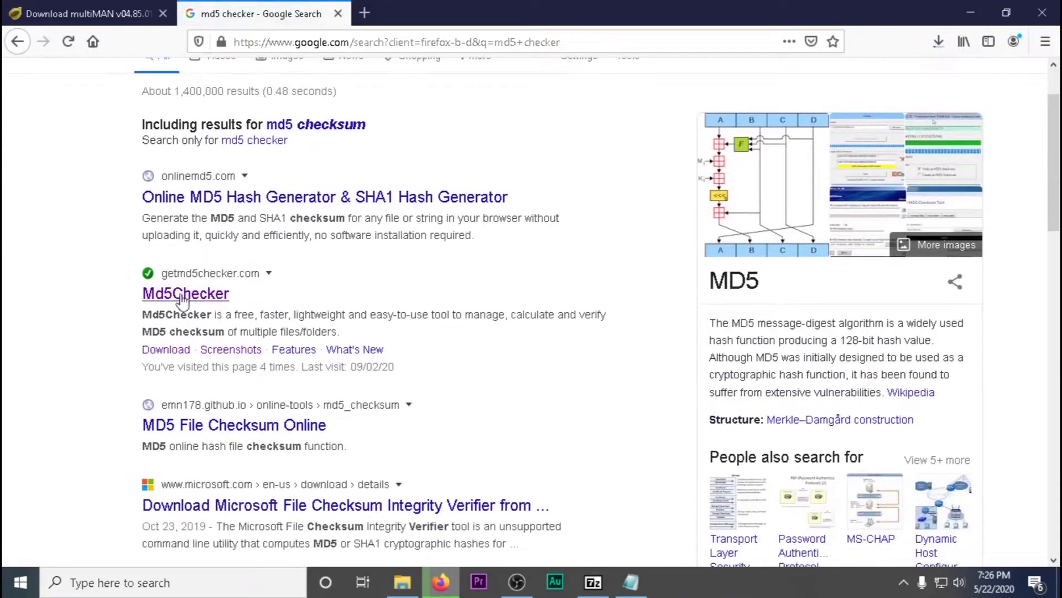
pyautogui.click(185, 294)
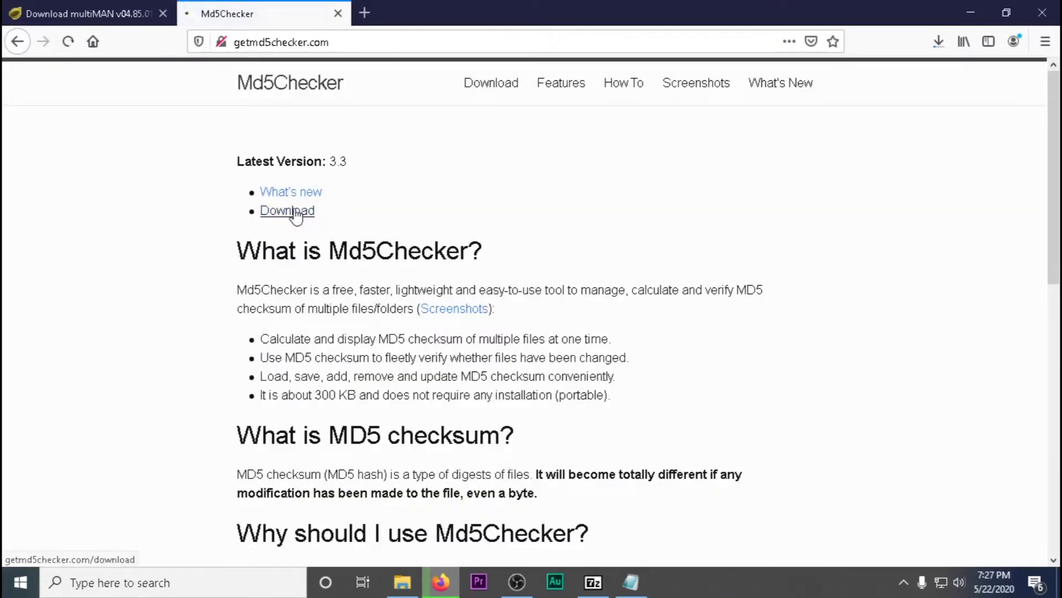
pyautogui.click(293, 213)
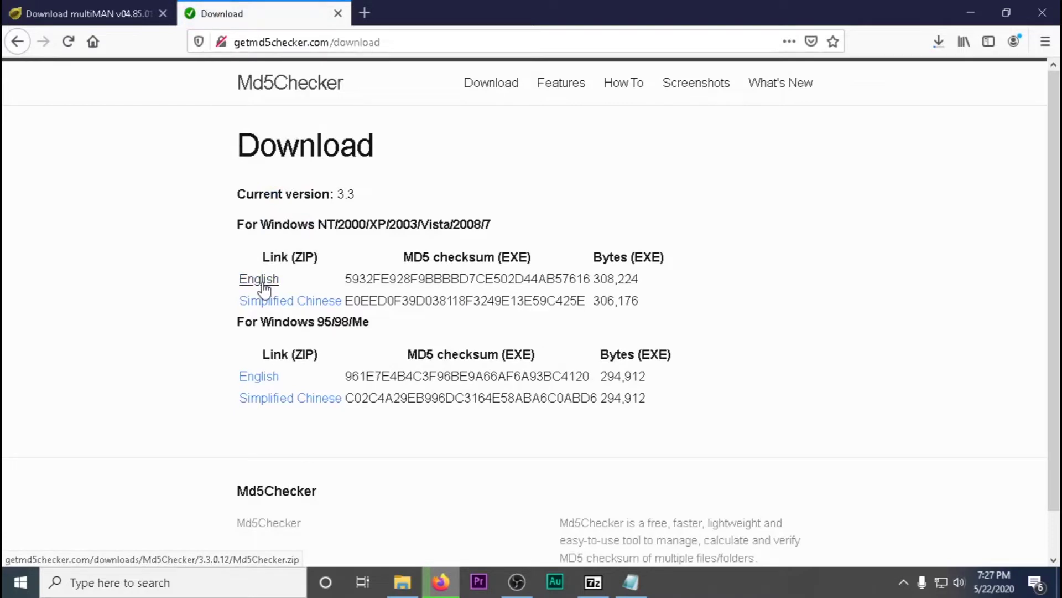
pyautogui.click(263, 286)
pyautogui.click(484, 379)
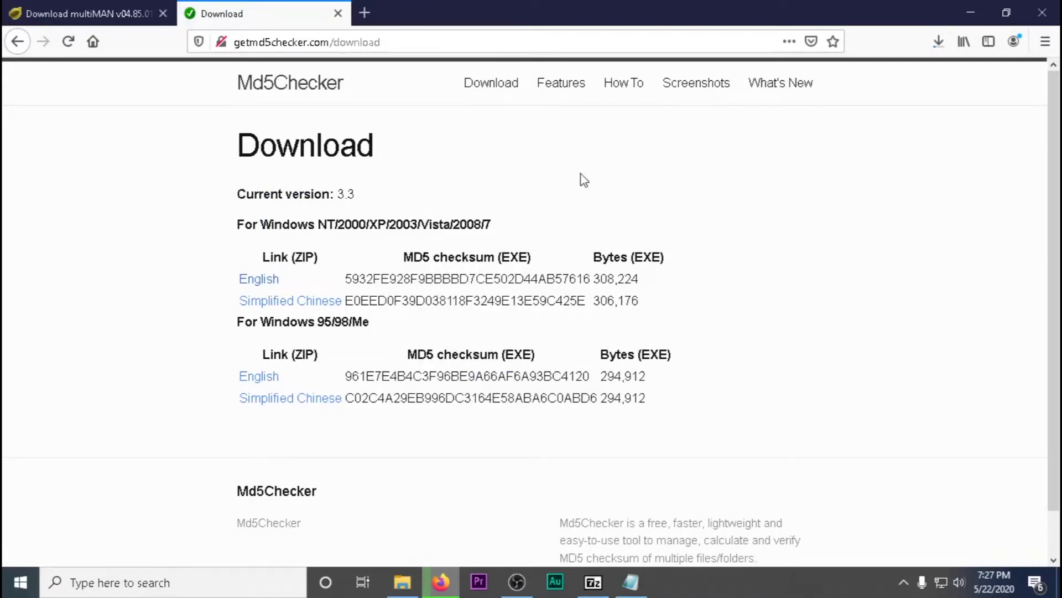
# - Wait in the downloads library for PS3UPDAT.PUP to finish, then quit Firefox closing both tabs
pyautogui.click(940, 40)
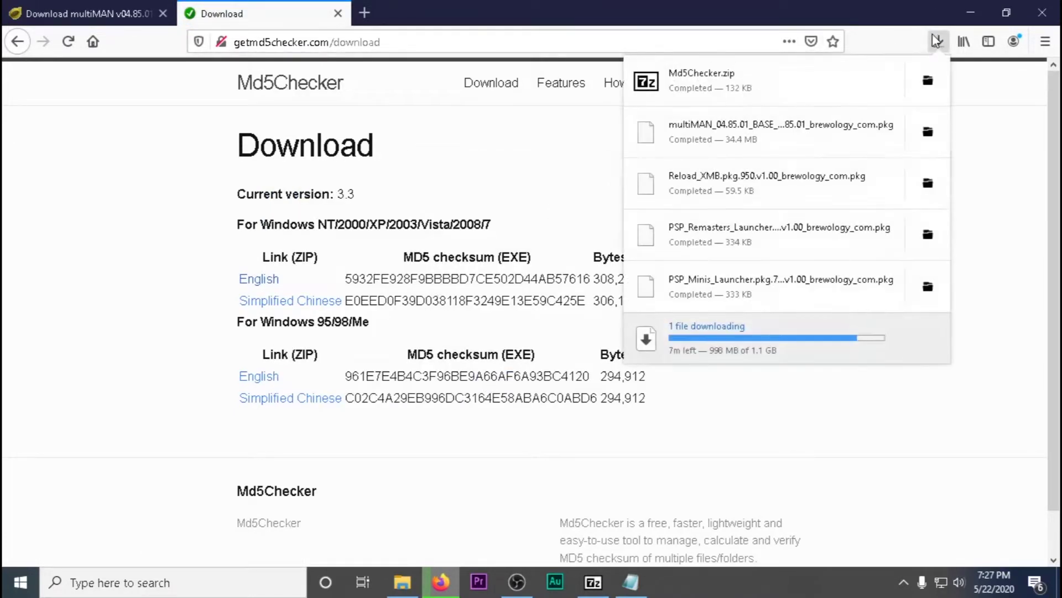
pyautogui.click(677, 339)
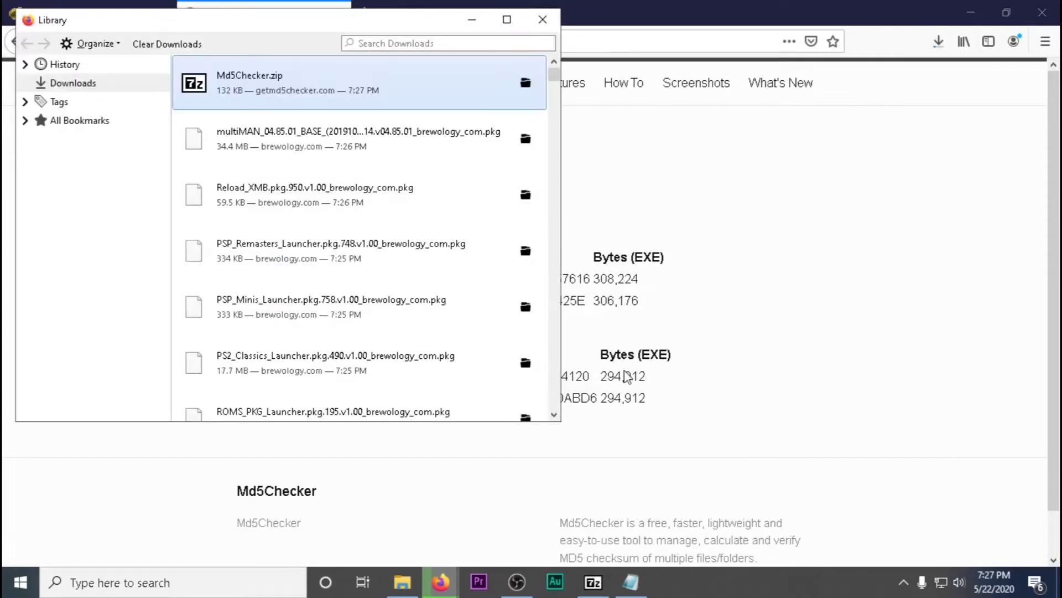
pyautogui.scroll(-7, 277, 138)
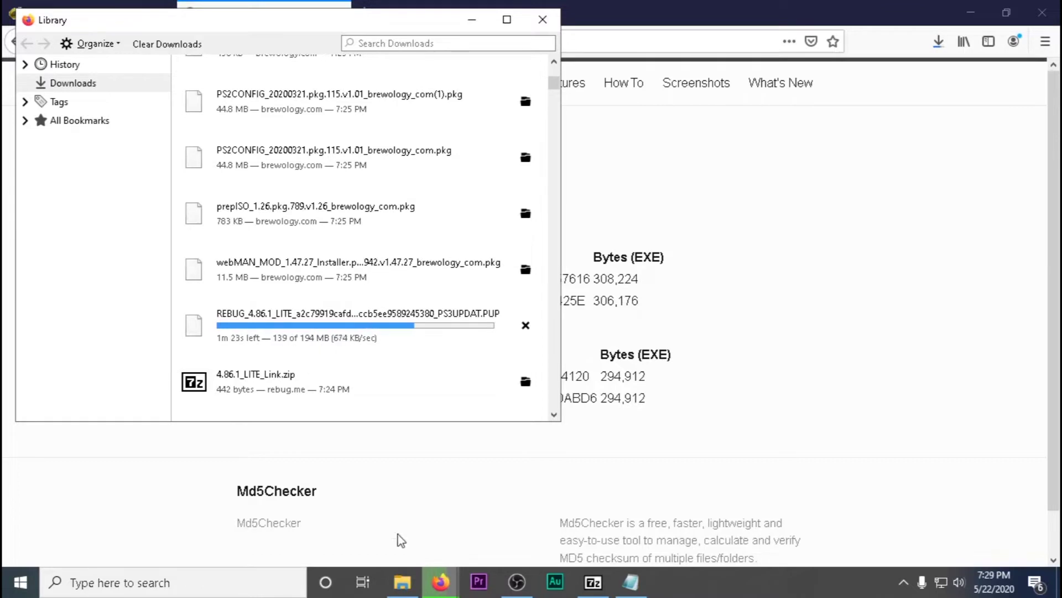
pyautogui.click(440, 582)
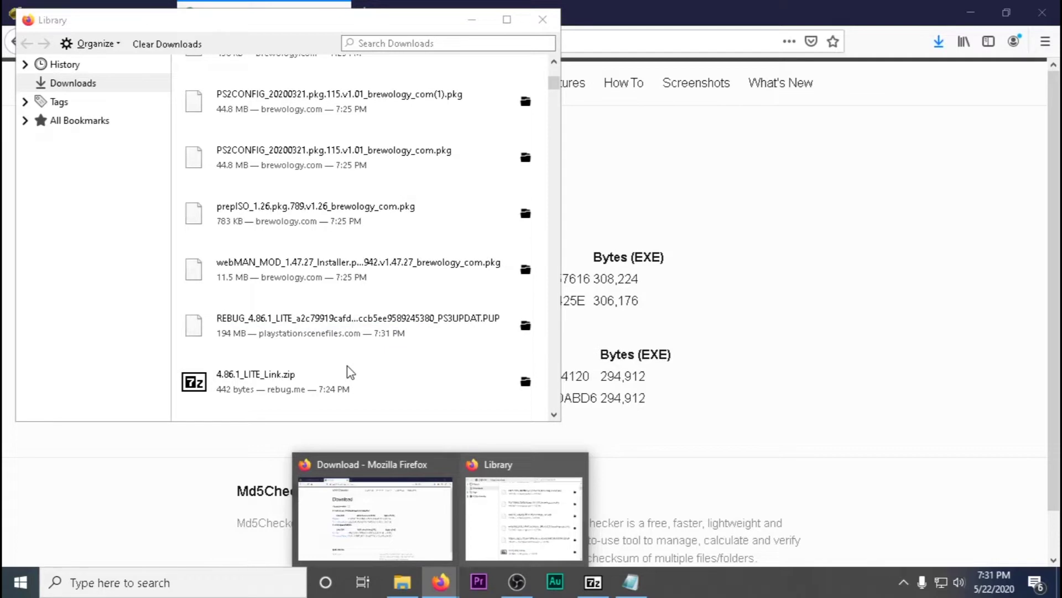
pyautogui.click(987, 52)
pyautogui.click(1035, 16)
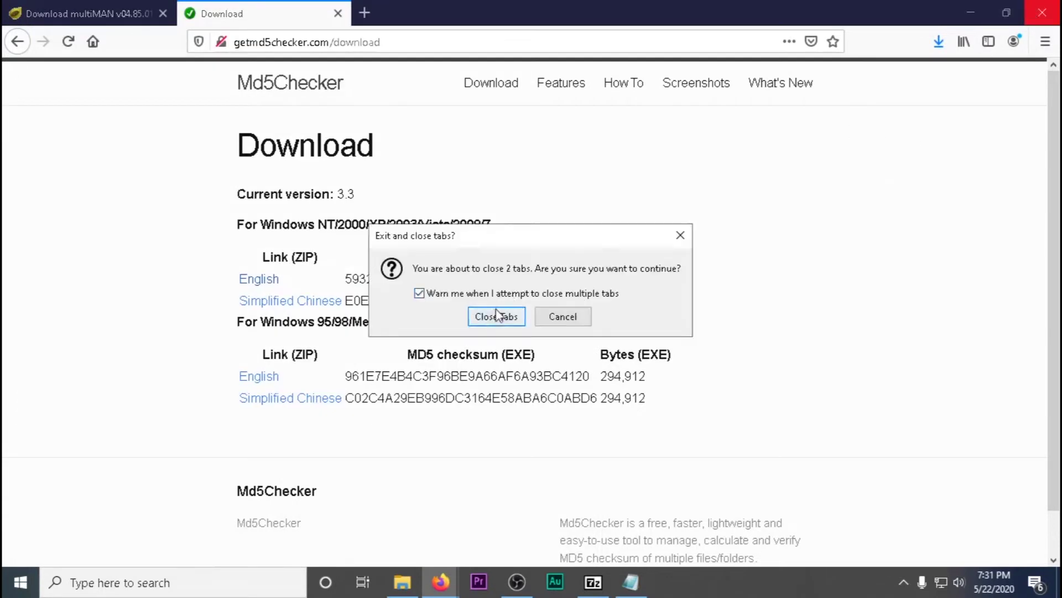
pyautogui.click(501, 315)
# - Close the leftover windows and create a desktop folder named PS3
pyautogui.click(542, 20)
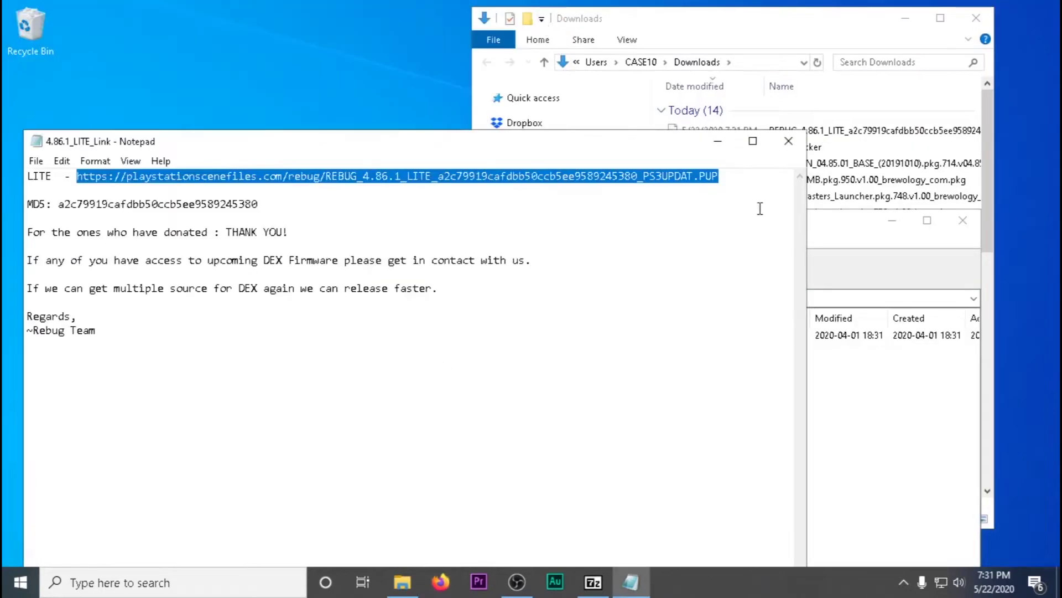
pyautogui.click(790, 151)
pyautogui.click(962, 220)
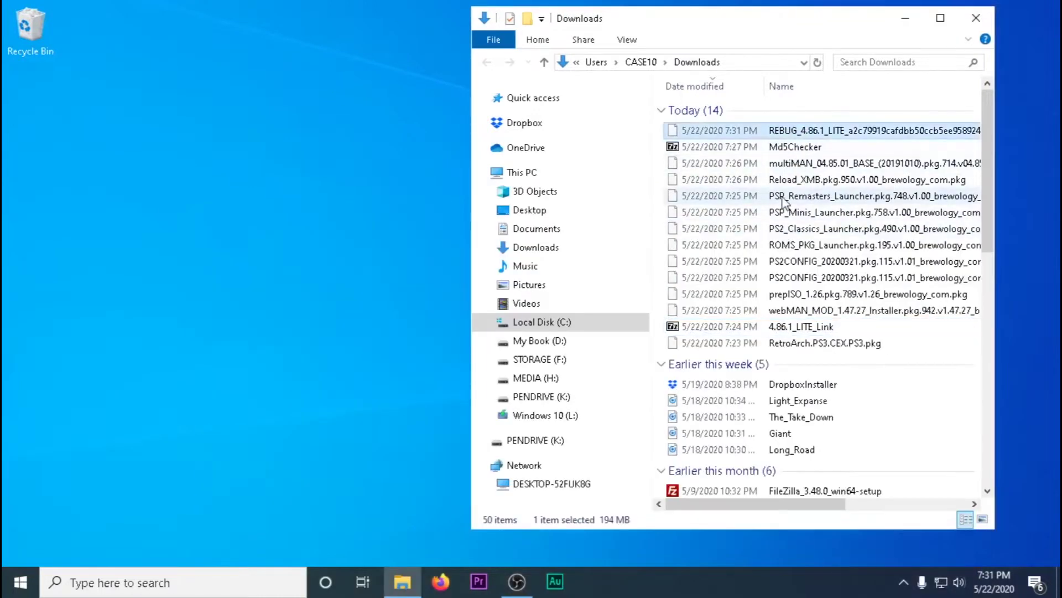
pyautogui.rightClick(264, 202)
pyautogui.moveTo(297, 349)
pyautogui.click(465, 346)
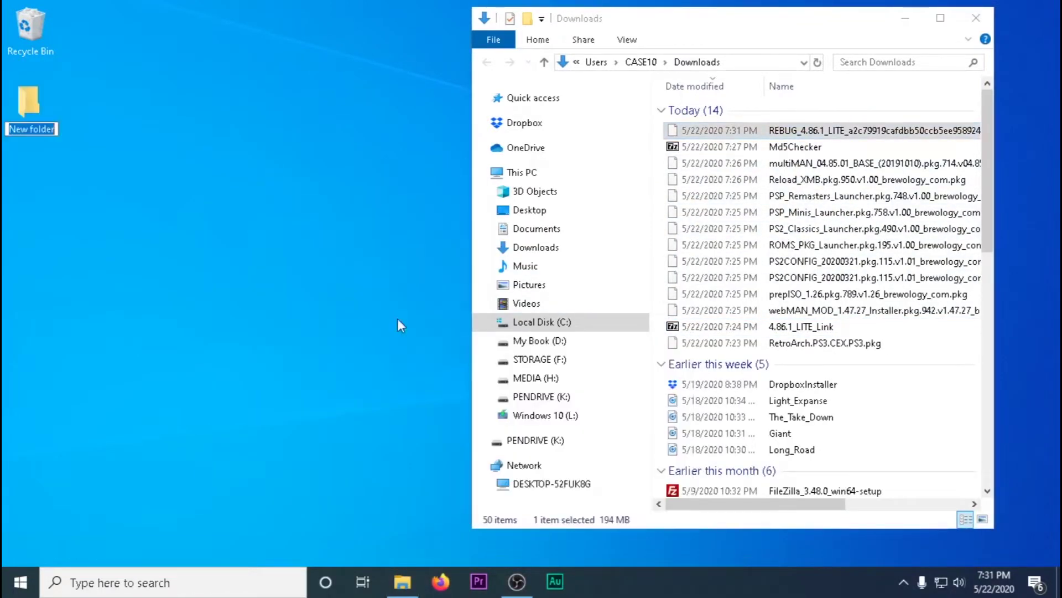
pyautogui.write('PS3')
pyautogui.press('Return')
pyautogui.press('Return')
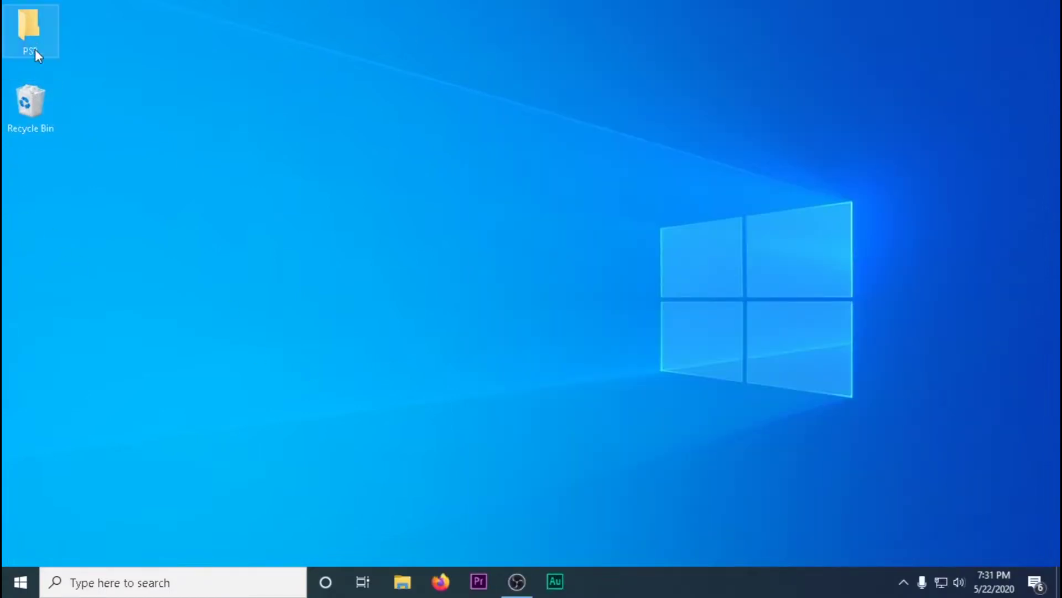
# - Open PS3 and Downloads in separate windows snapped side by side
pyautogui.doubleClick(30, 33)
pyautogui.rightClick(533, 249)
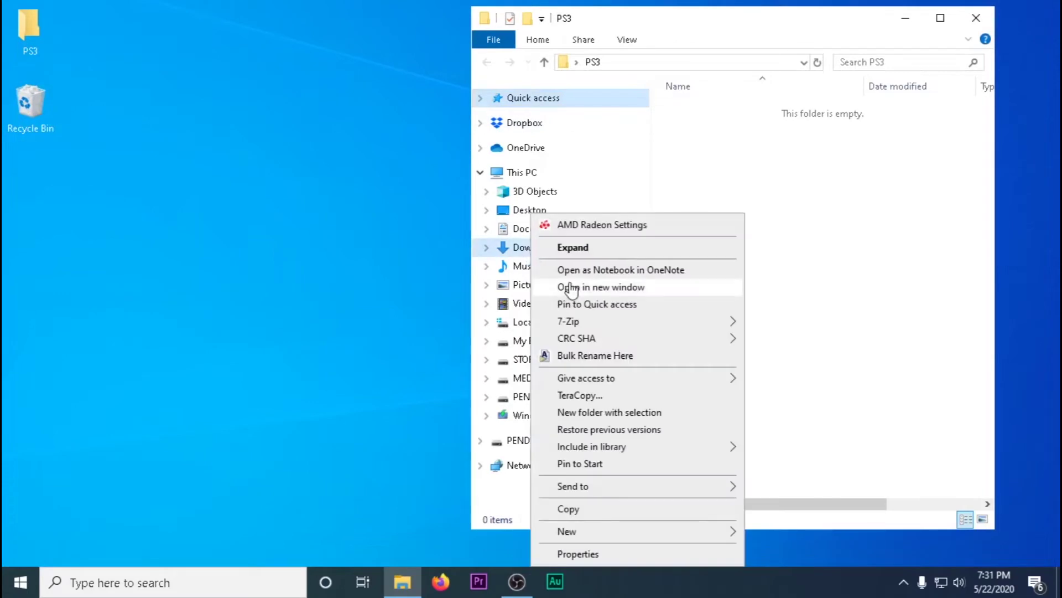
pyautogui.click(565, 287)
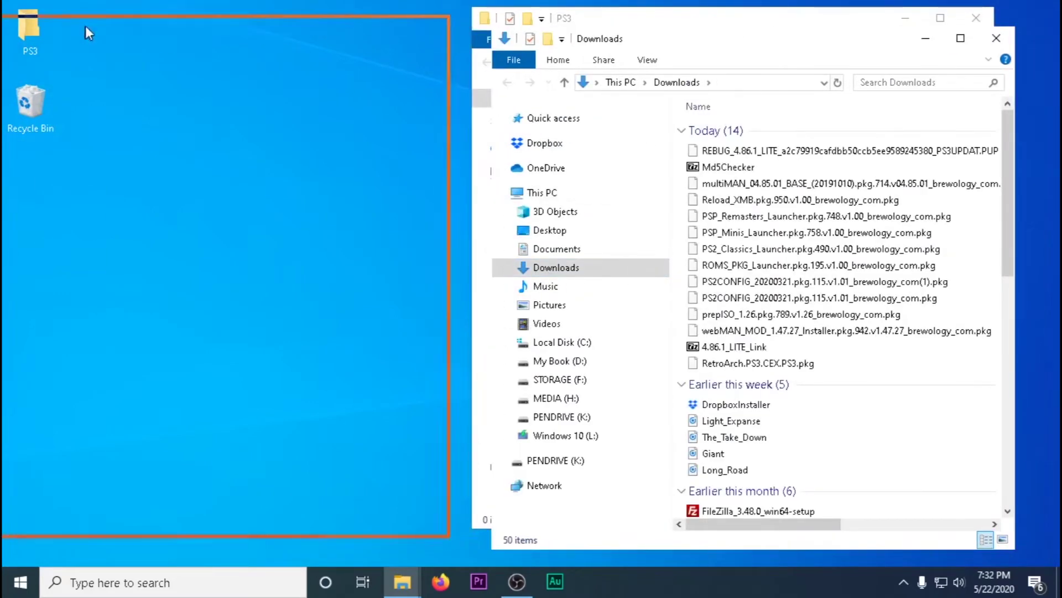
pyautogui.moveTo(85, 26); pyautogui.dragTo(100, 24)
pyautogui.click(681, 22)
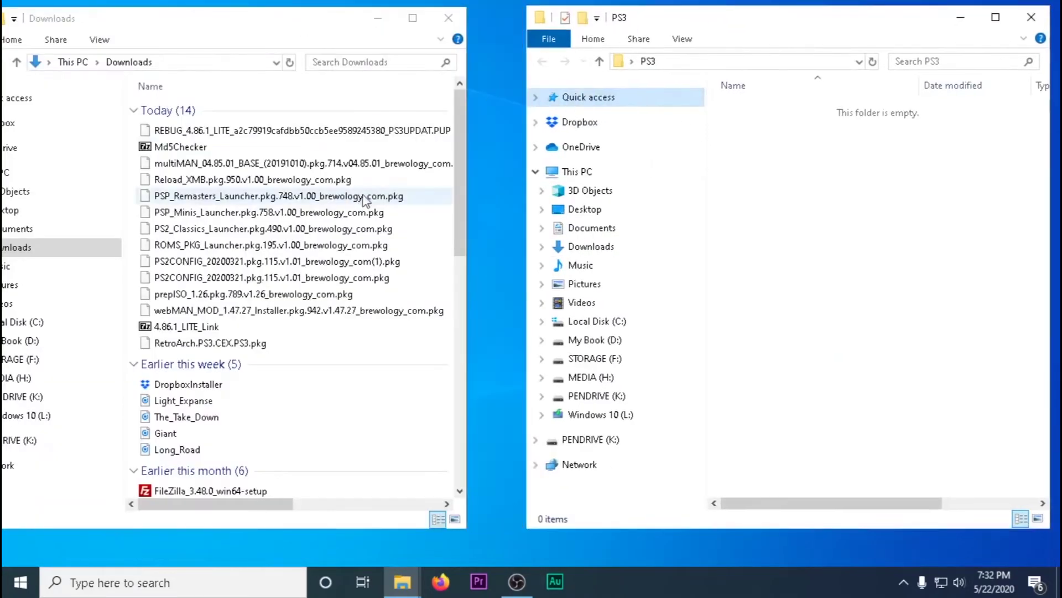
# - Move today's downloads except 4.86.1_LITE_Link into PS3 using TeraCopy
pyautogui.click(185, 346)
pyautogui.hotkey('shift', 'Home')
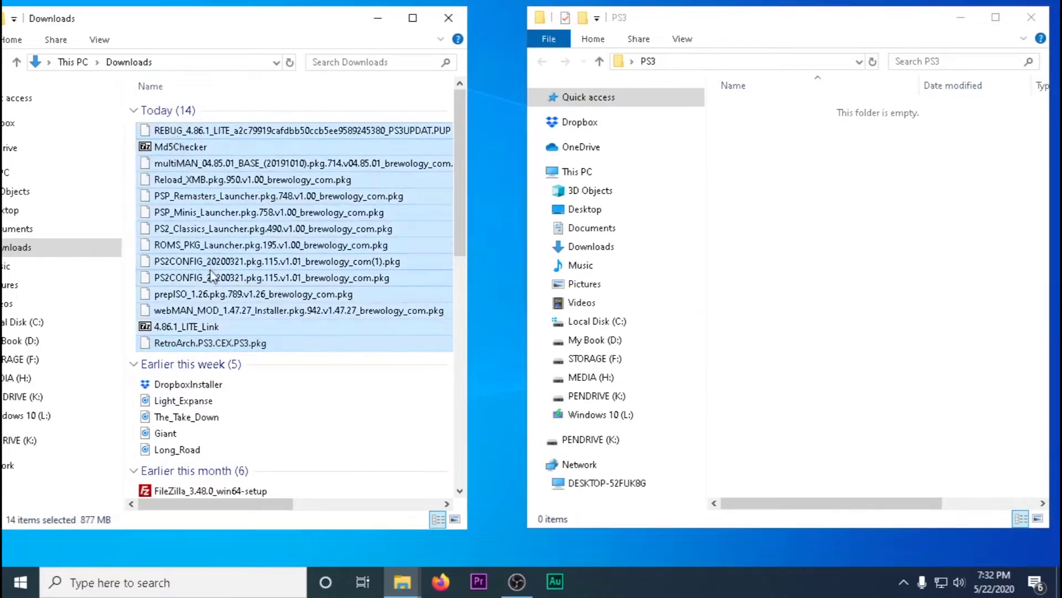
pyautogui.keyDown('ctrl'); pyautogui.click(216, 326); pyautogui.keyUp('ctrl')
pyautogui.moveTo(221, 313); pyautogui.dragTo(820, 332)
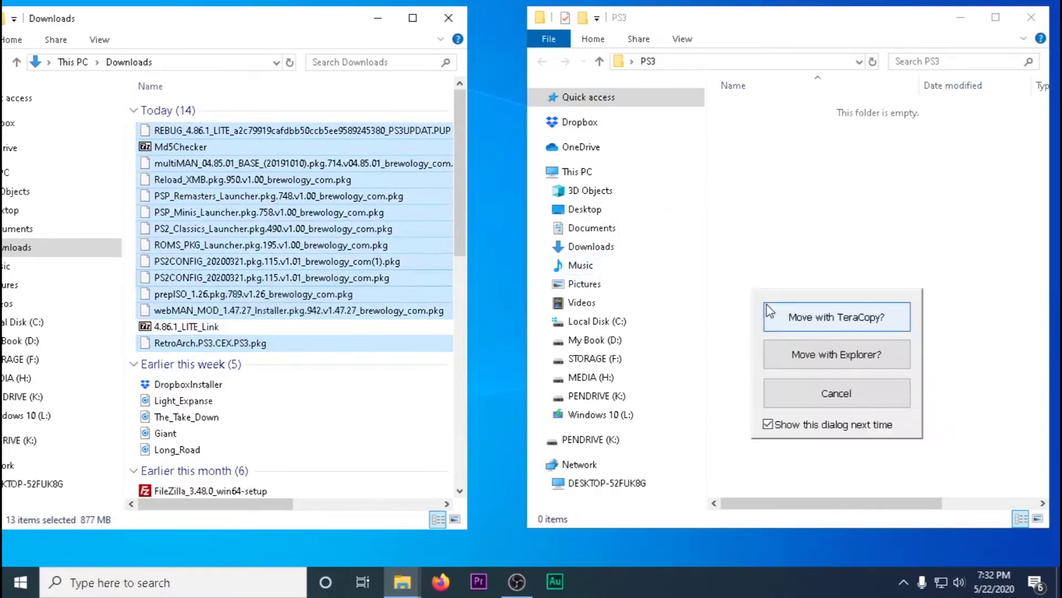
pyautogui.click(818, 325)
pyautogui.click(378, 19)
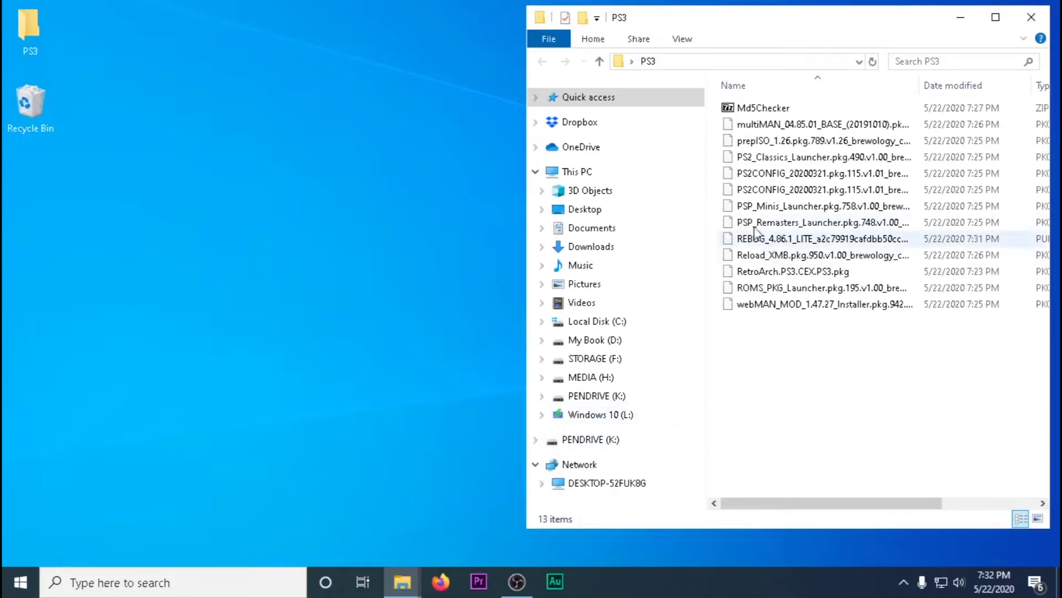
# - Extract the Md5Checker archive to the desktop and open its folder
pyautogui.click(746, 108)
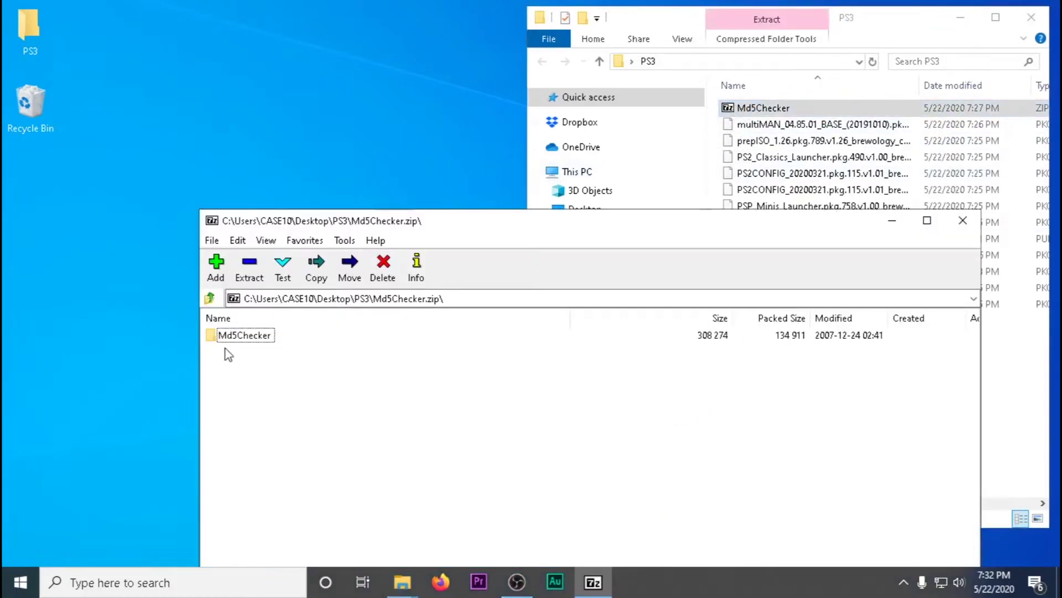
pyautogui.moveTo(229, 142); pyautogui.dragTo(230, 145)
pyautogui.click(962, 220)
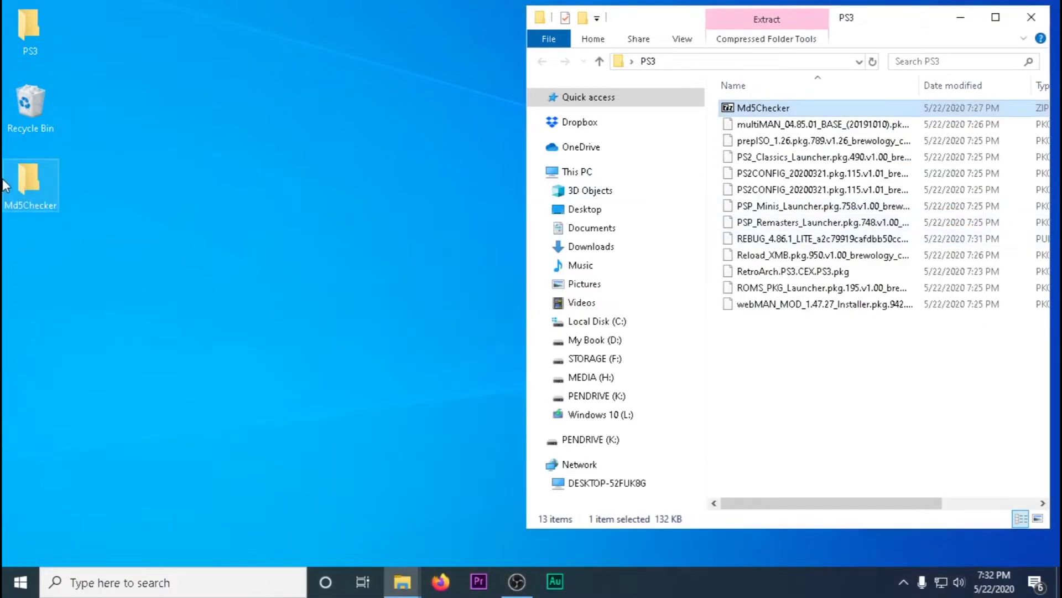
pyautogui.doubleClick(29, 186)
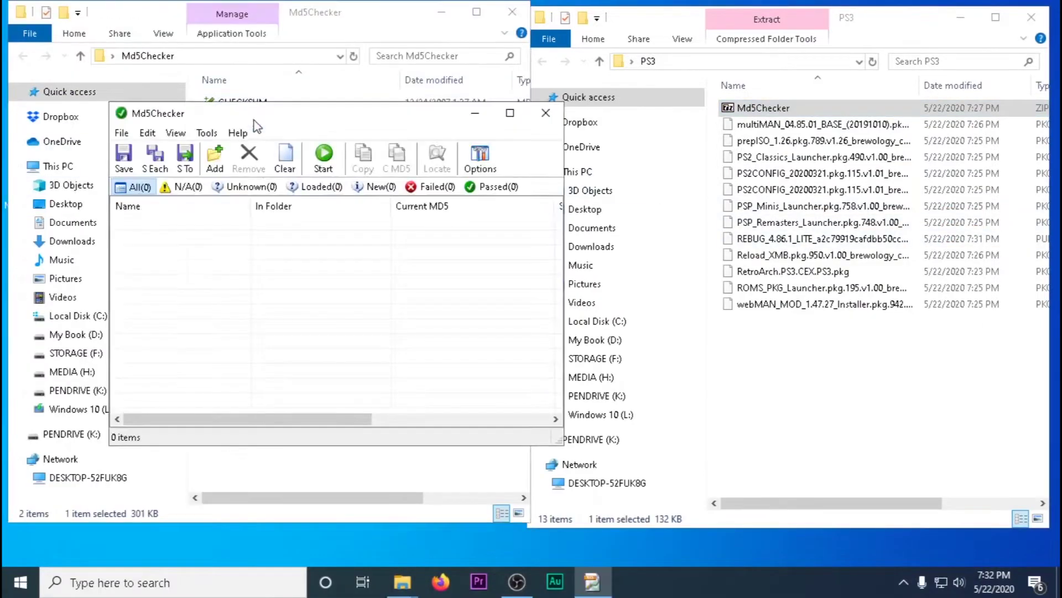
# - Add the REBUG firmware file to Md5Checker and open its Compare MD5 dialog
pyautogui.moveTo(220, 122); pyautogui.dragTo(227, 172)
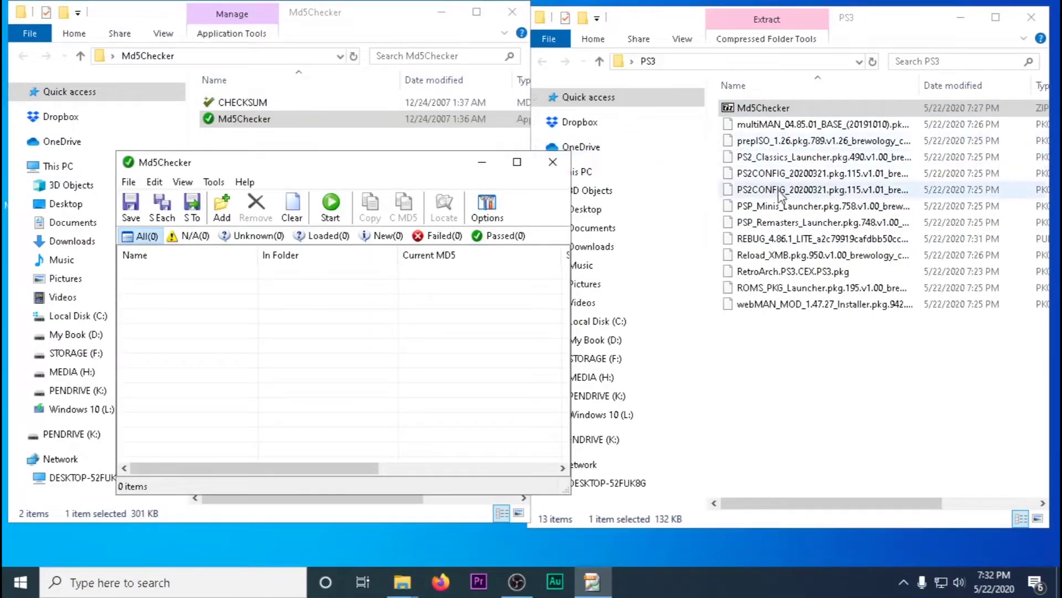
pyautogui.moveTo(785, 239); pyautogui.dragTo(387, 321)
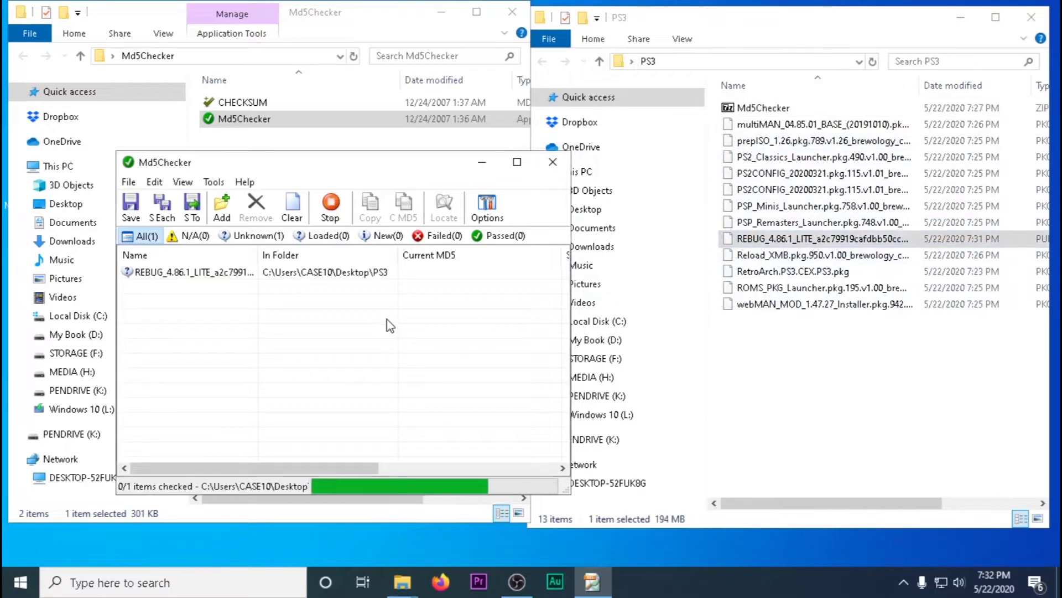
pyautogui.moveTo(310, 469); pyautogui.dragTo(407, 472)
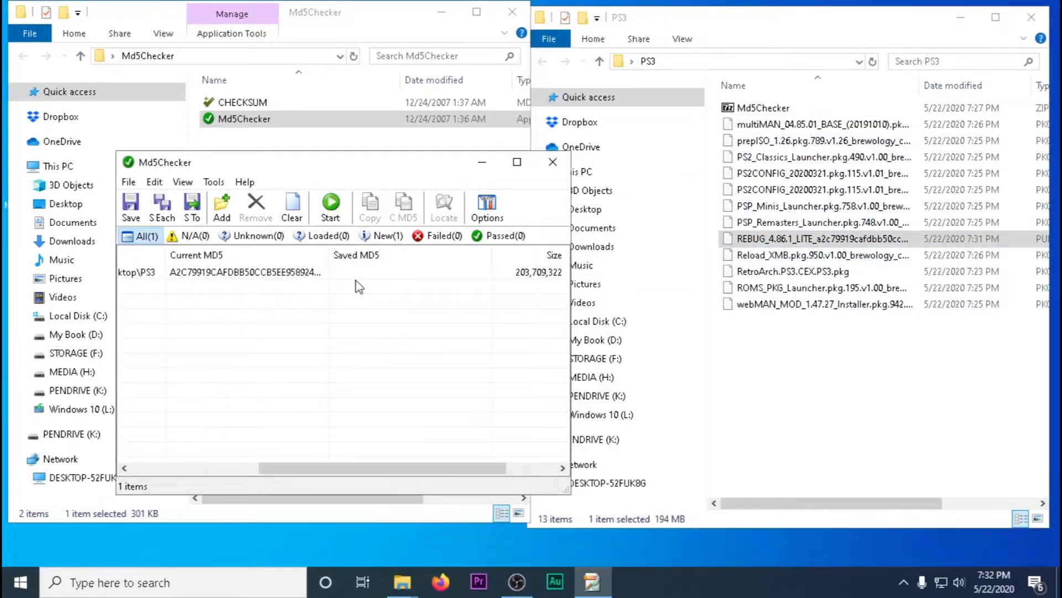
pyautogui.doubleClick(365, 273)
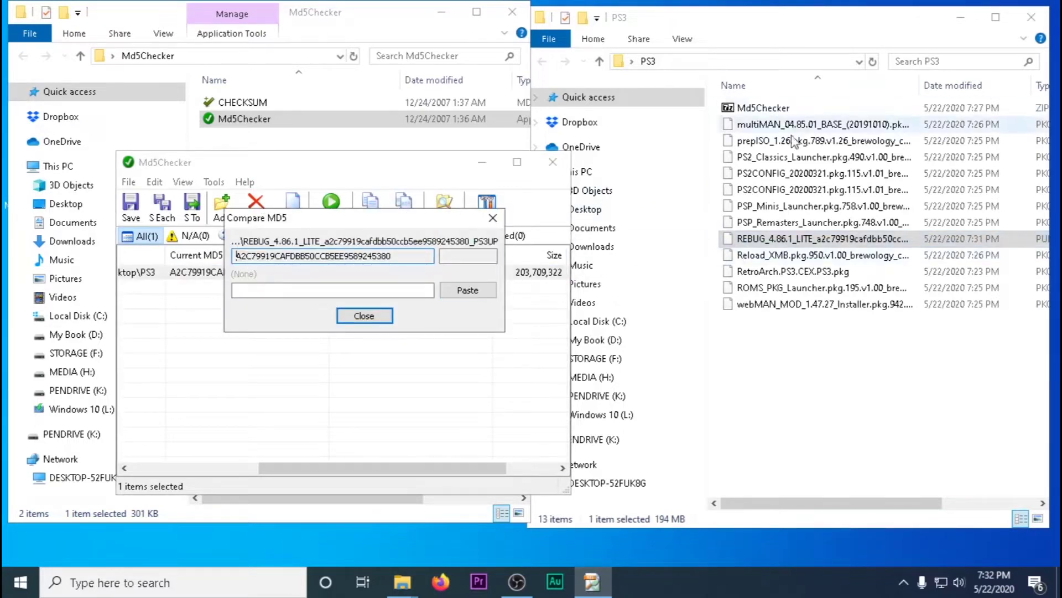
# - Copy the hash from the REBUG file name and paste it to confirm the MD5 matches
pyautogui.rightClick(764, 245)
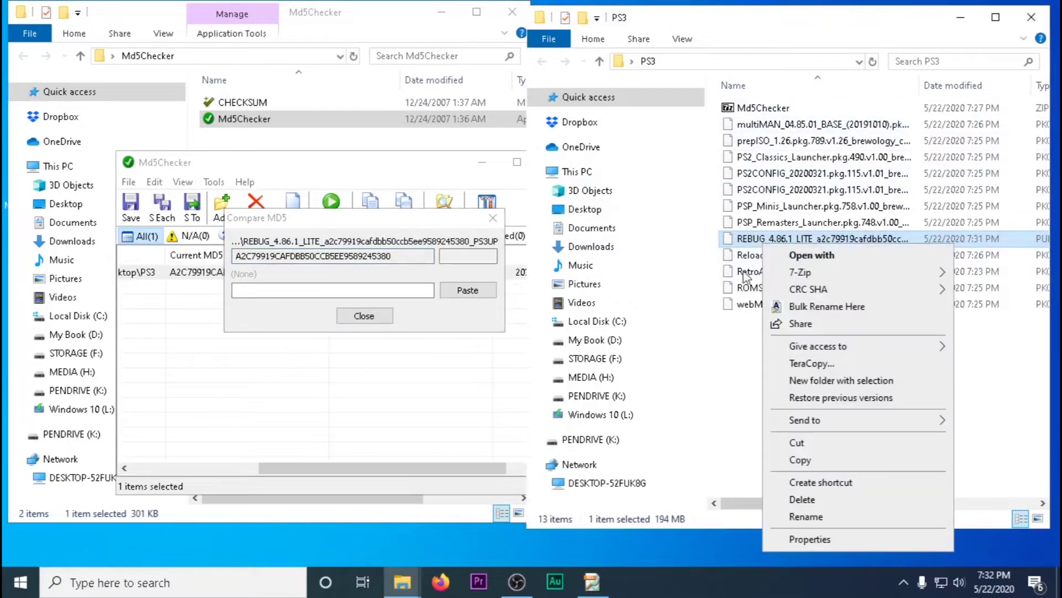
pyautogui.click(805, 516)
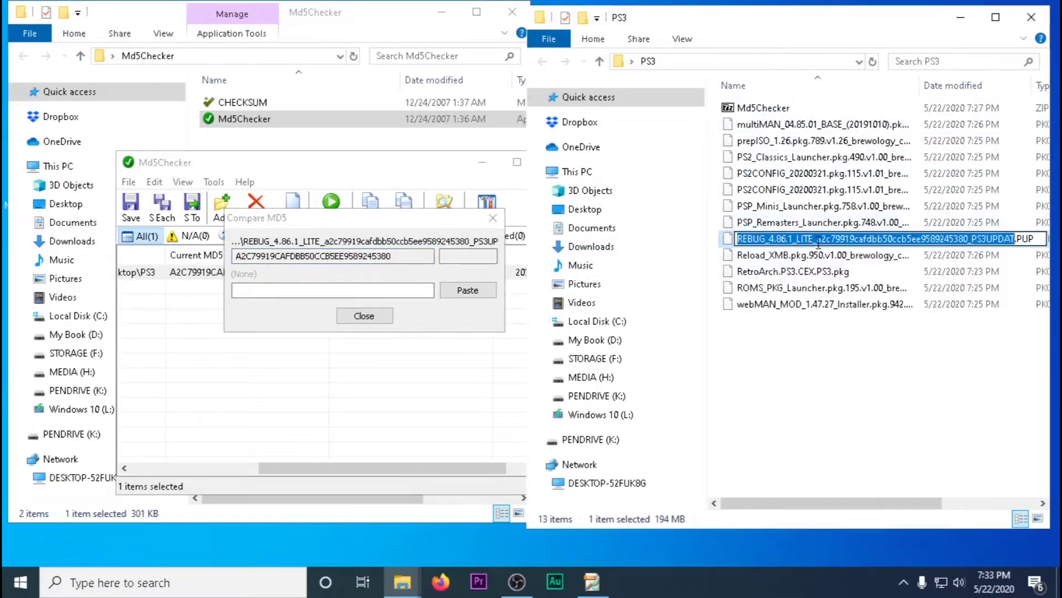
pyautogui.rightClick(952, 244)
pyautogui.click(891, 291)
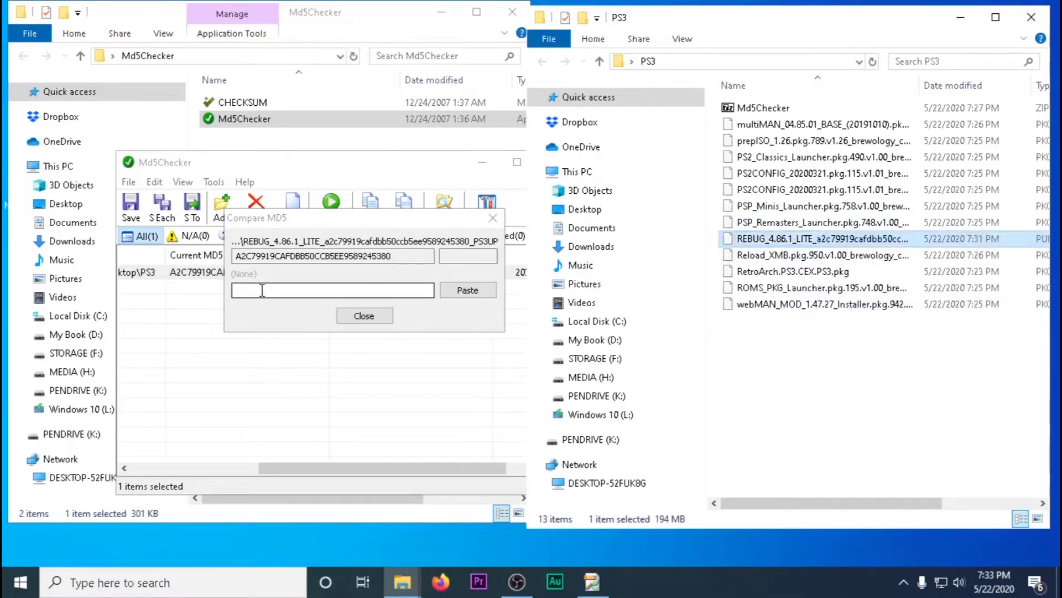
pyautogui.rightClick(262, 290)
pyautogui.click(288, 360)
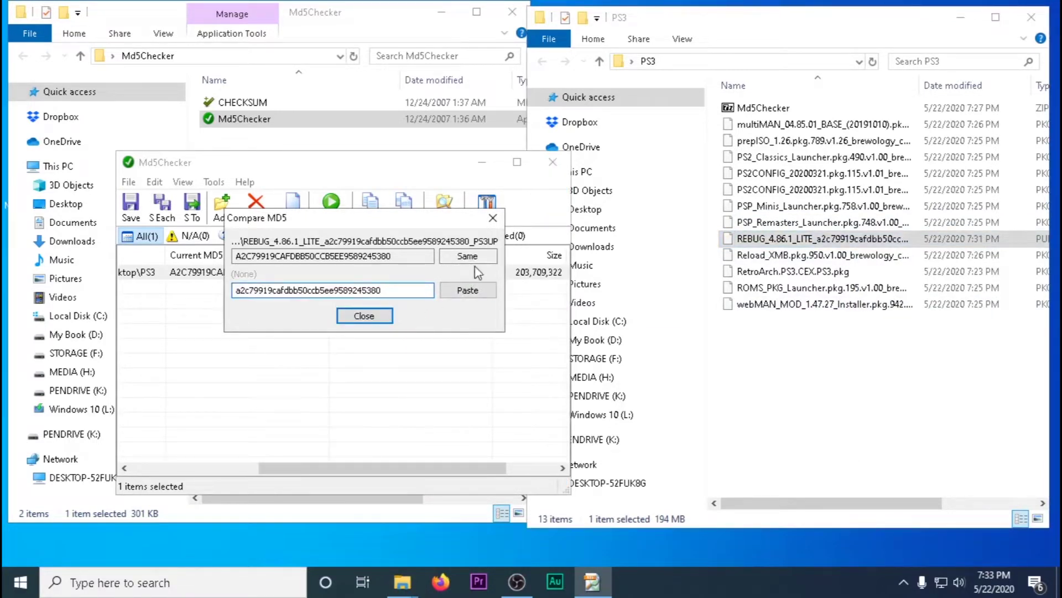
pyautogui.press('Return')
# - Close Md5Checker and rename the REBUG firmware file to PS3UPDAT.PUP
pyautogui.click(552, 162)
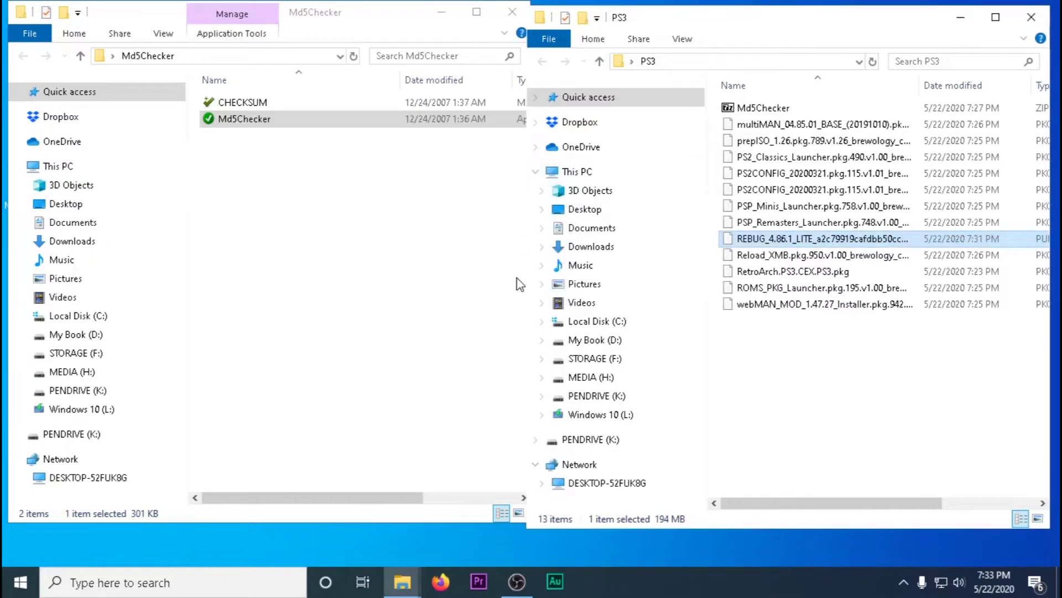
pyautogui.rightClick(757, 241)
pyautogui.click(797, 520)
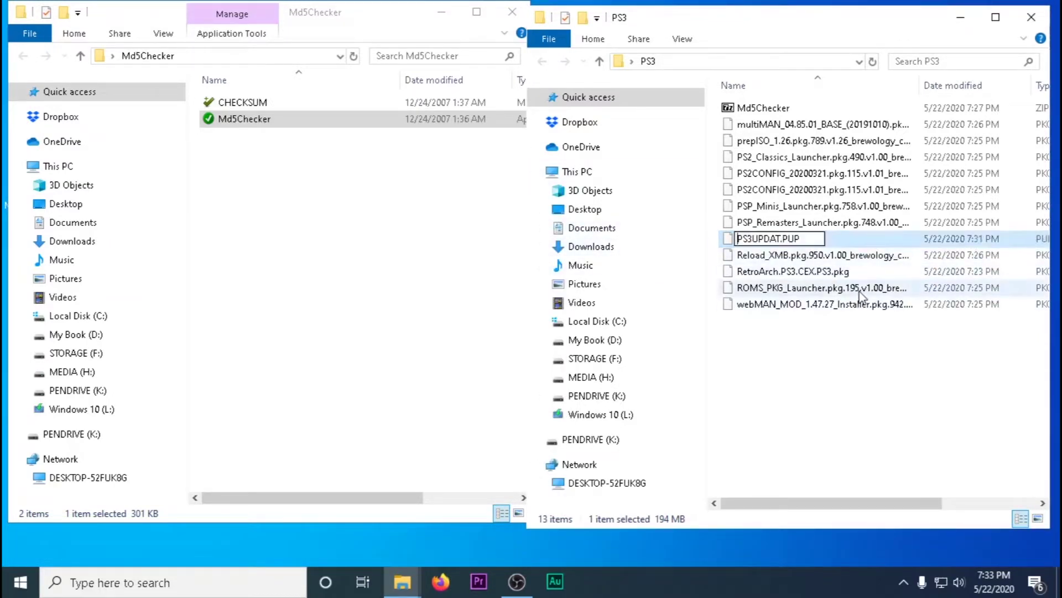
# - Create an UPDATE folder in PS3 and move PS3UPDAT.PUP into it with TeraCopy
pyautogui.rightClick(774, 369)
pyautogui.moveTo(806, 326)
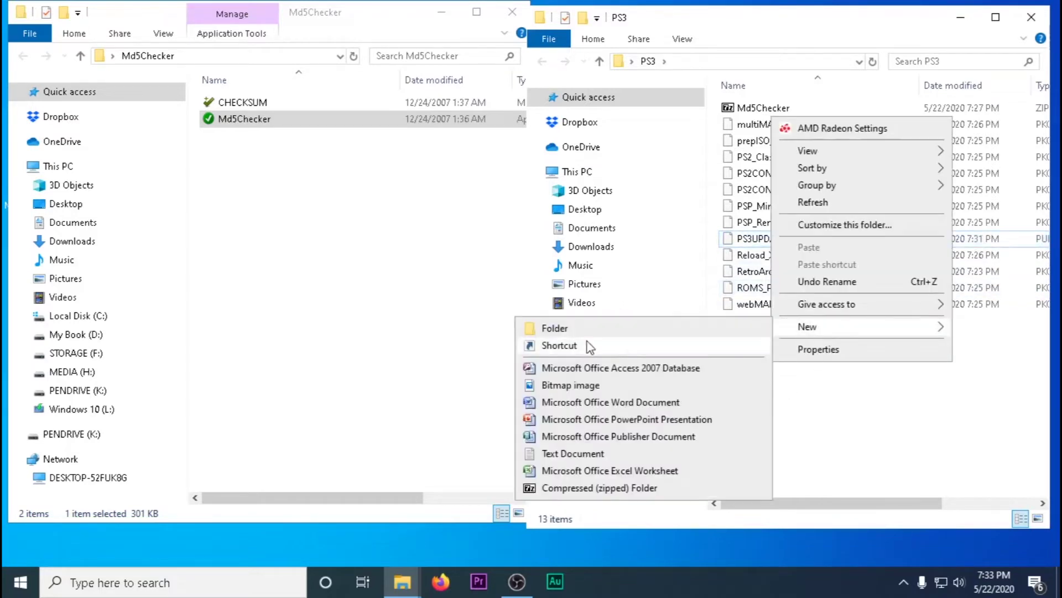
pyautogui.click(596, 329)
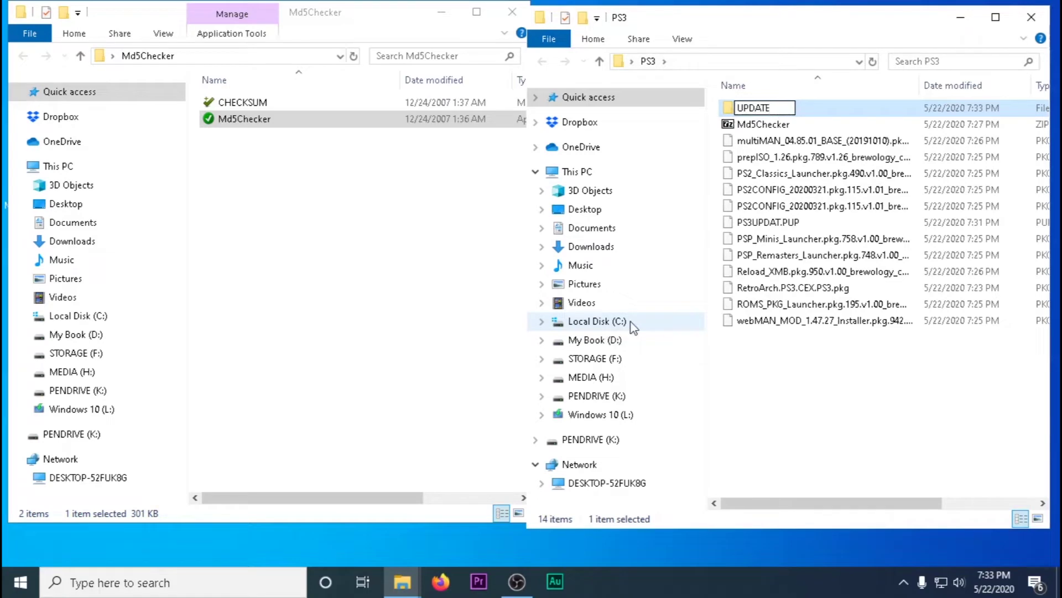
pyautogui.press('Return')
pyautogui.moveTo(757, 224); pyautogui.dragTo(749, 116)
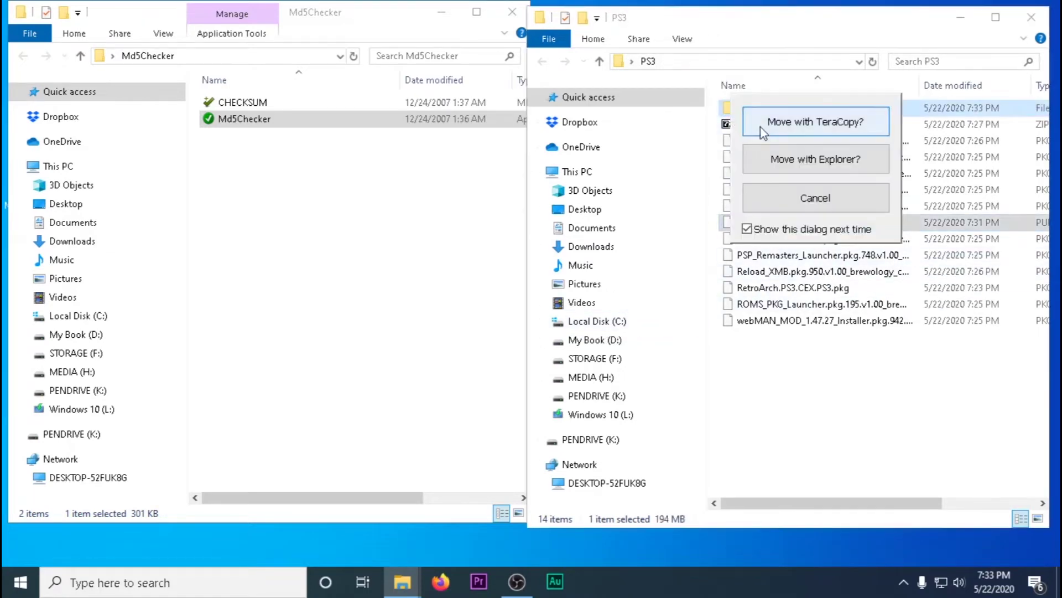
pyautogui.click(766, 131)
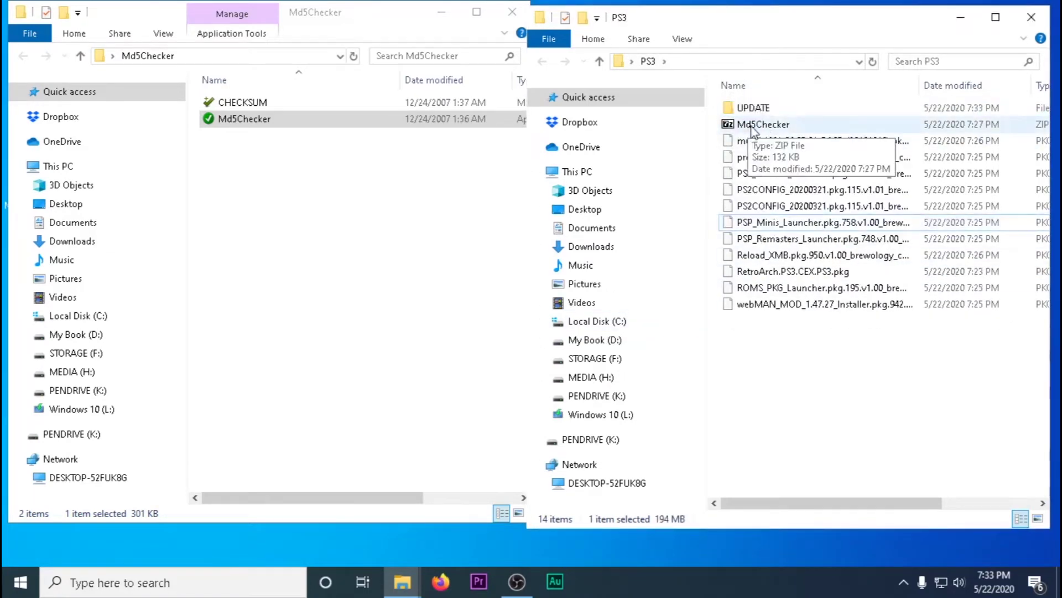
# - Delete the Md5Checker zip and check PENDRIVE (K:) format options without formatting
pyautogui.click(756, 125)
pyautogui.rightClick(756, 128)
pyautogui.click(785, 401)
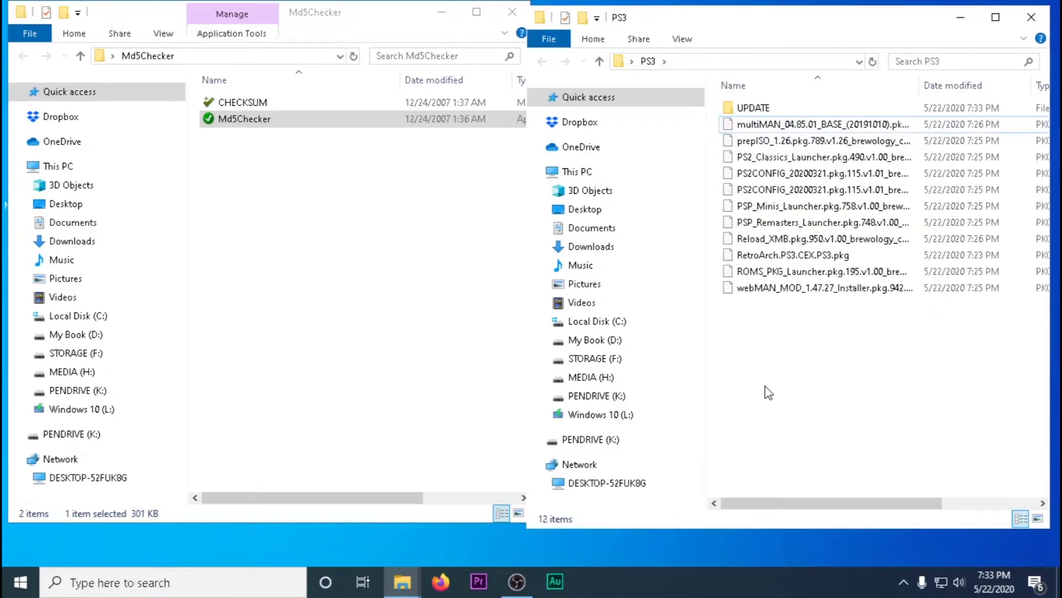
pyautogui.rightClick(599, 403)
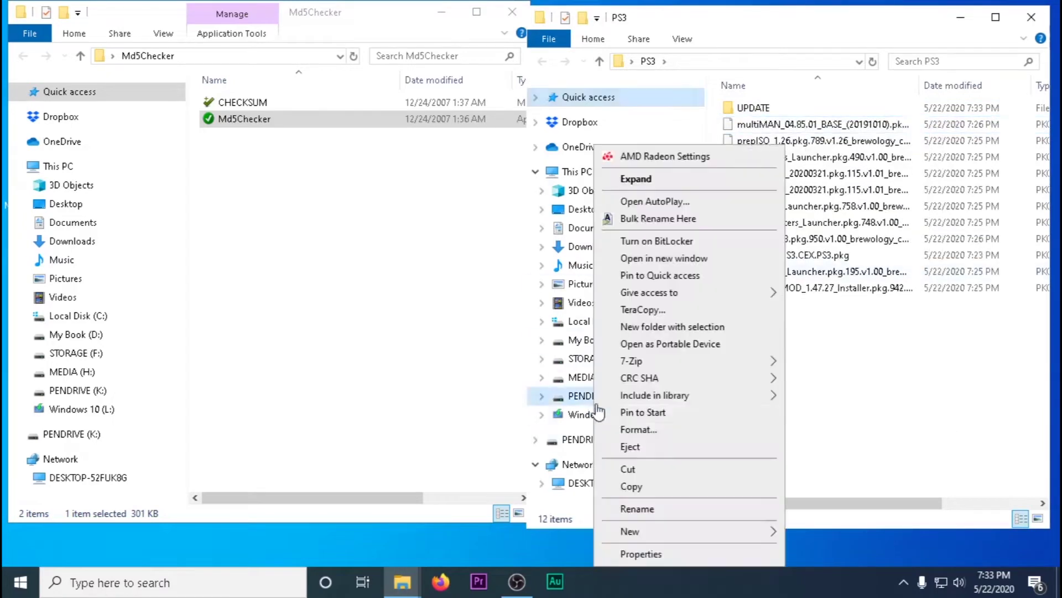
pyautogui.click(639, 431)
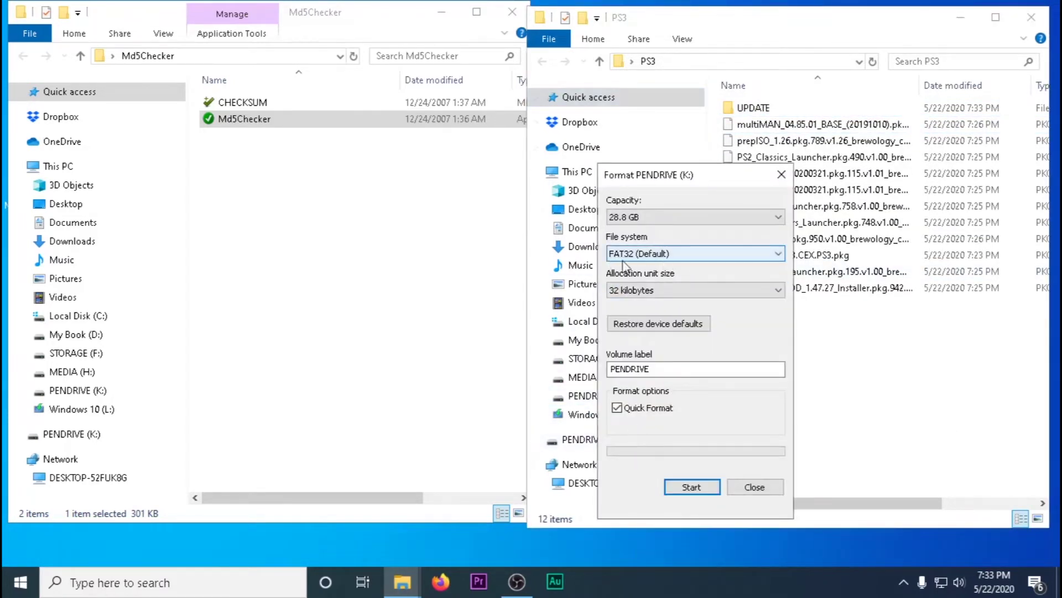
pyautogui.click(754, 487)
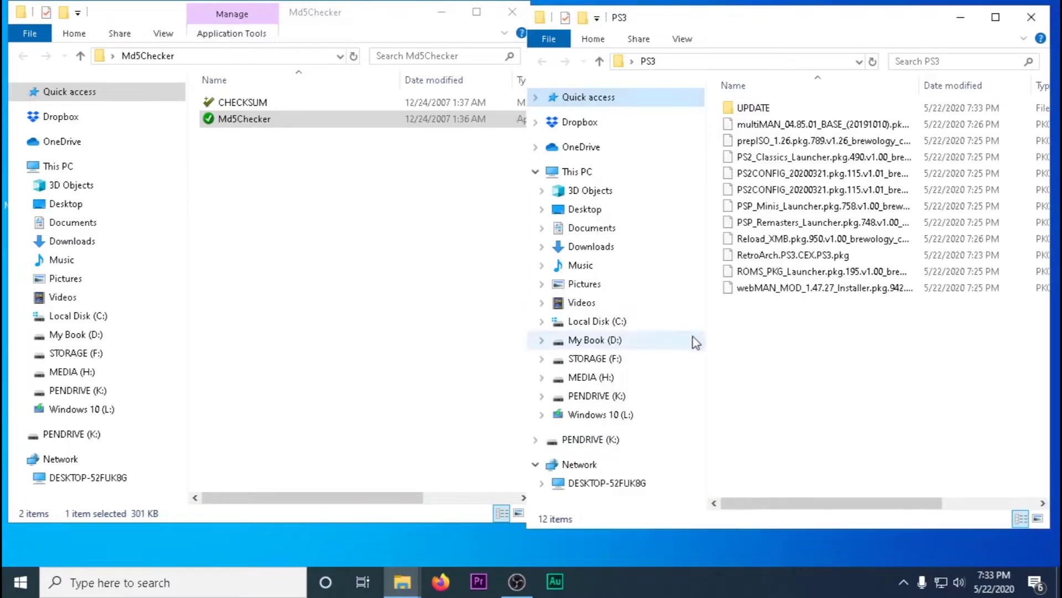
pyautogui.hotkey('ctrl', 'a')
# - Copy all PS3 folder items onto PENDRIVE (K:) with TeraCopy, closing it once finished
pyautogui.moveTo(750, 116); pyautogui.dragTo(609, 396)
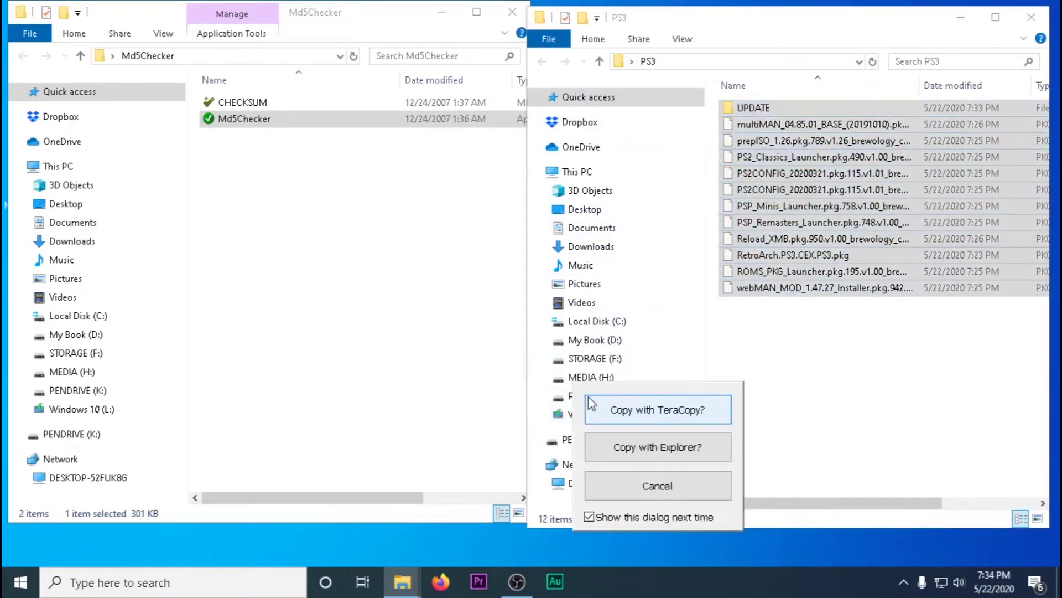
pyautogui.click(641, 412)
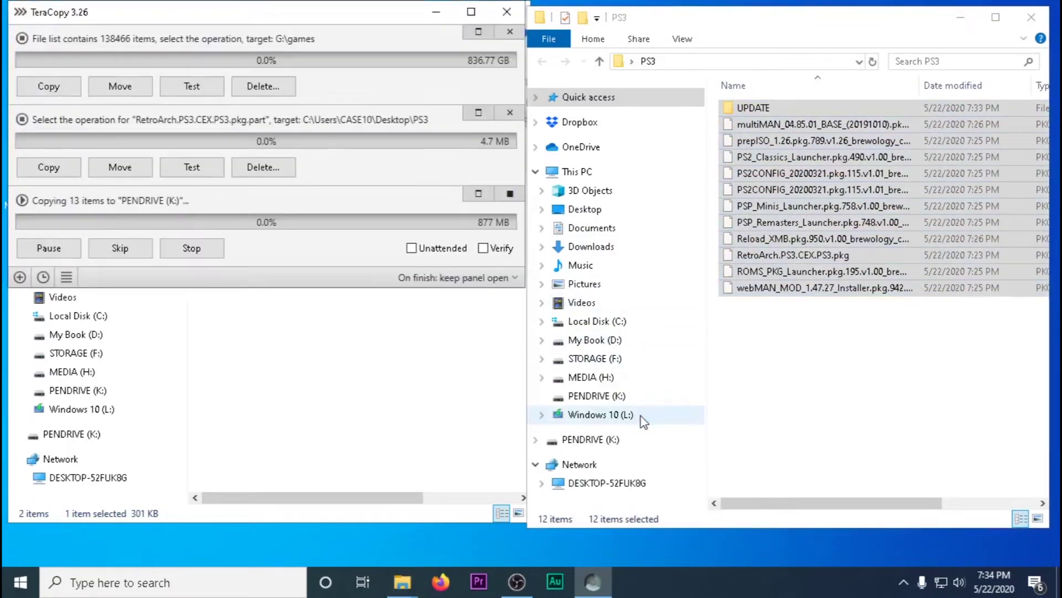
pyautogui.click(510, 112)
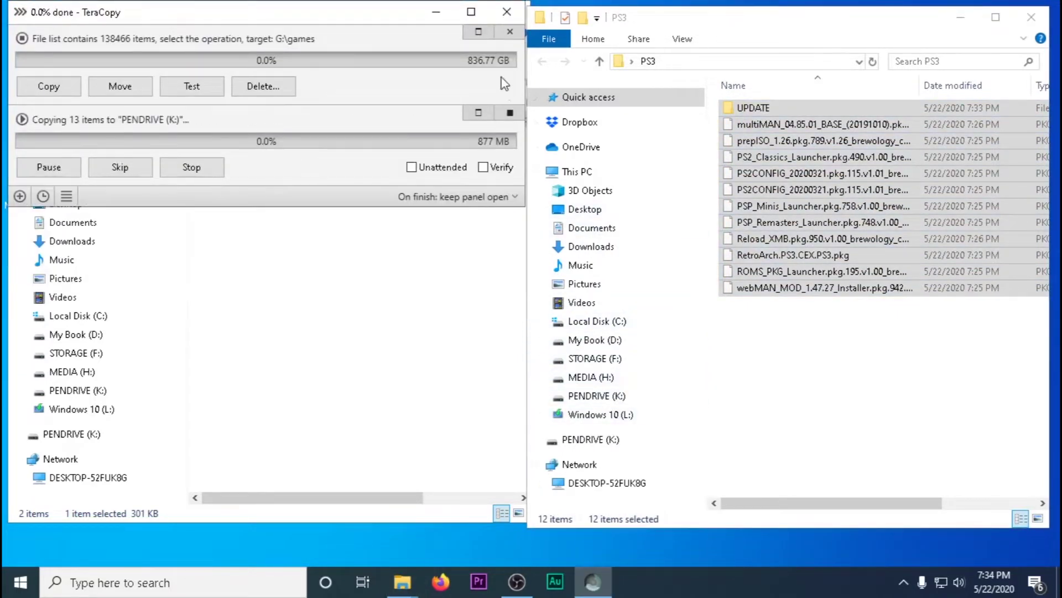
pyautogui.click(510, 33)
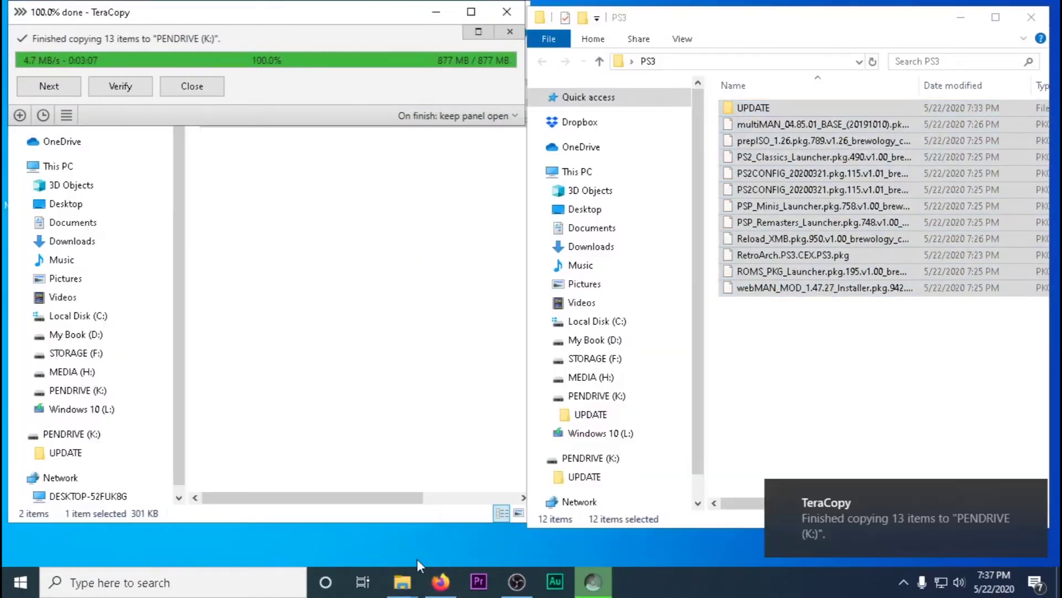
pyautogui.click(507, 11)
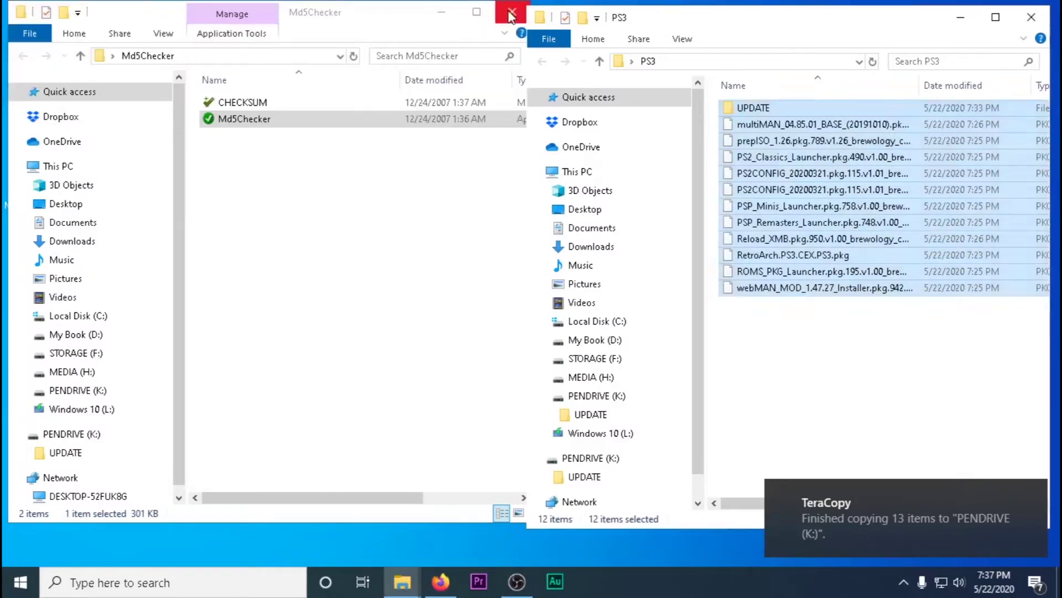
pyautogui.click(511, 14)
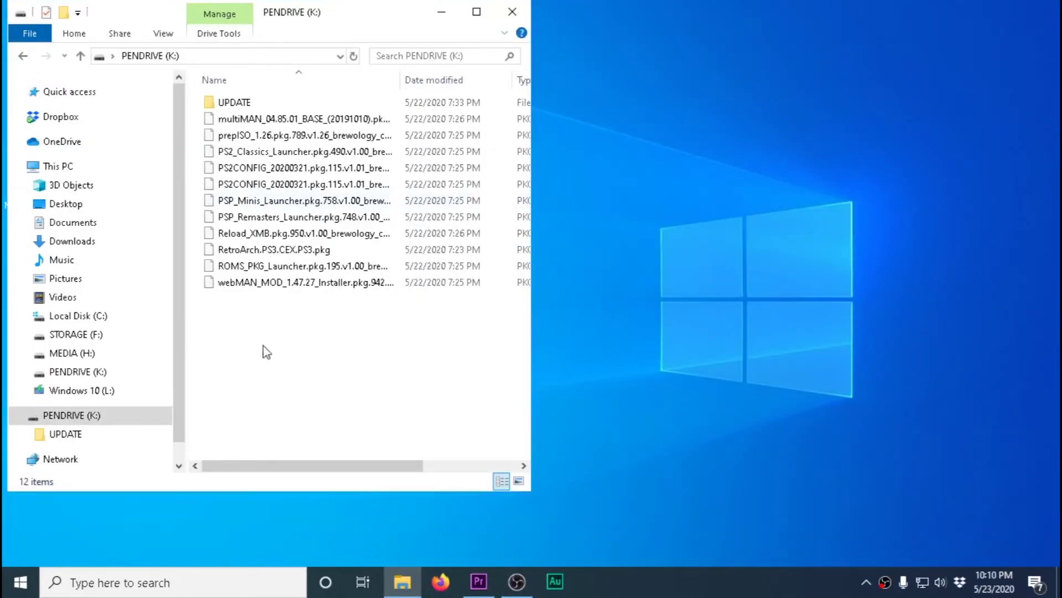
# - Make a new PS3 folder on the pendrive and drag UPDATE into it
pyautogui.rightClick(248, 323)
pyautogui.click(476, 282)
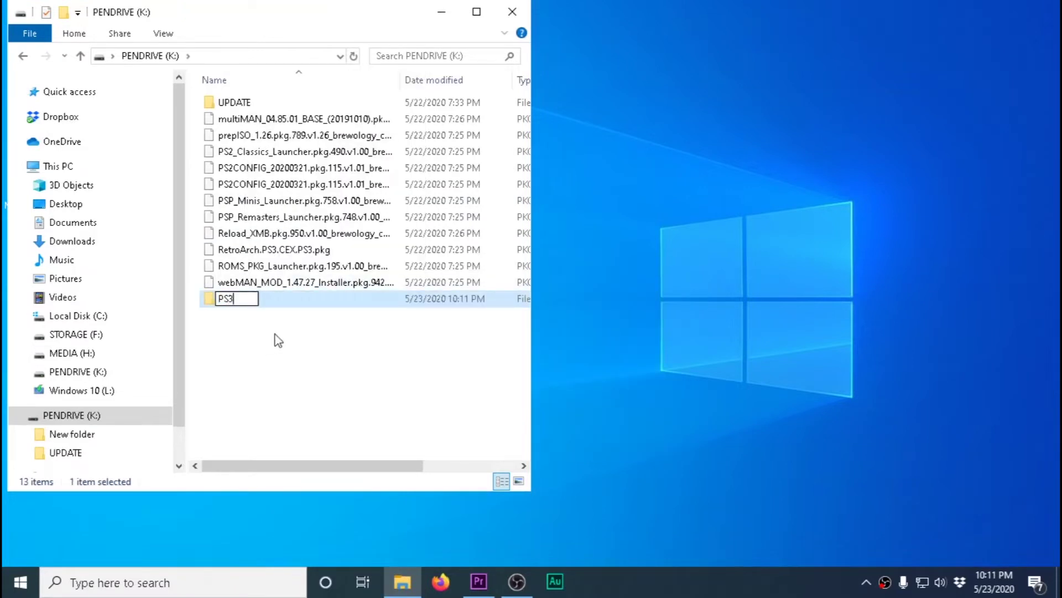
pyautogui.moveTo(225, 103); pyautogui.dragTo(231, 303)
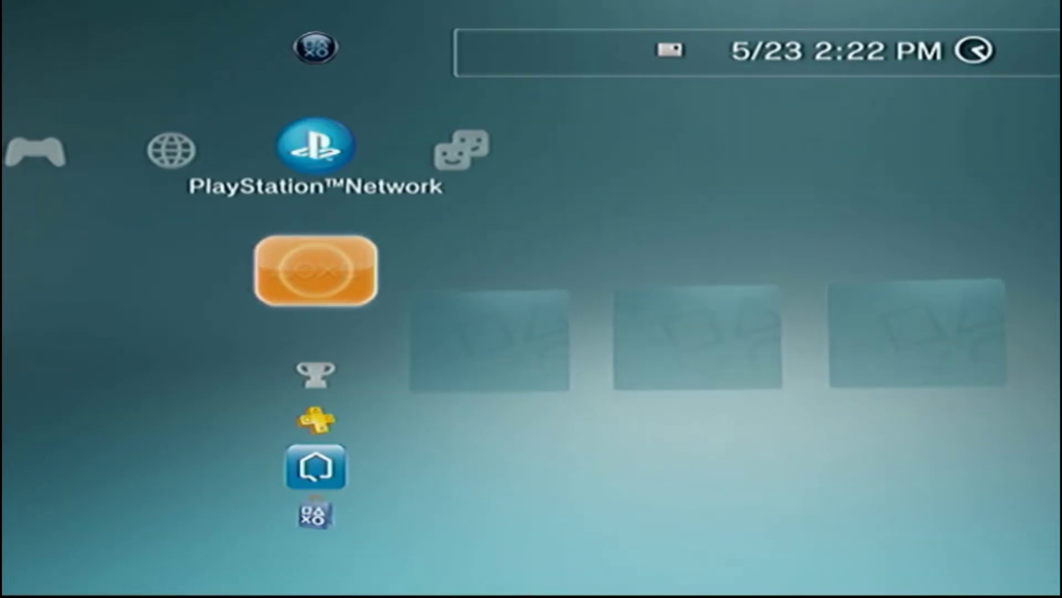
# - Go to Settings > Network Settings > Internet Connection Settings
pyautogui.press('Left')
pyautogui.press('Left')
pyautogui.press('Left')
pyautogui.press('Left')
pyautogui.press('Left')
pyautogui.press('Left')
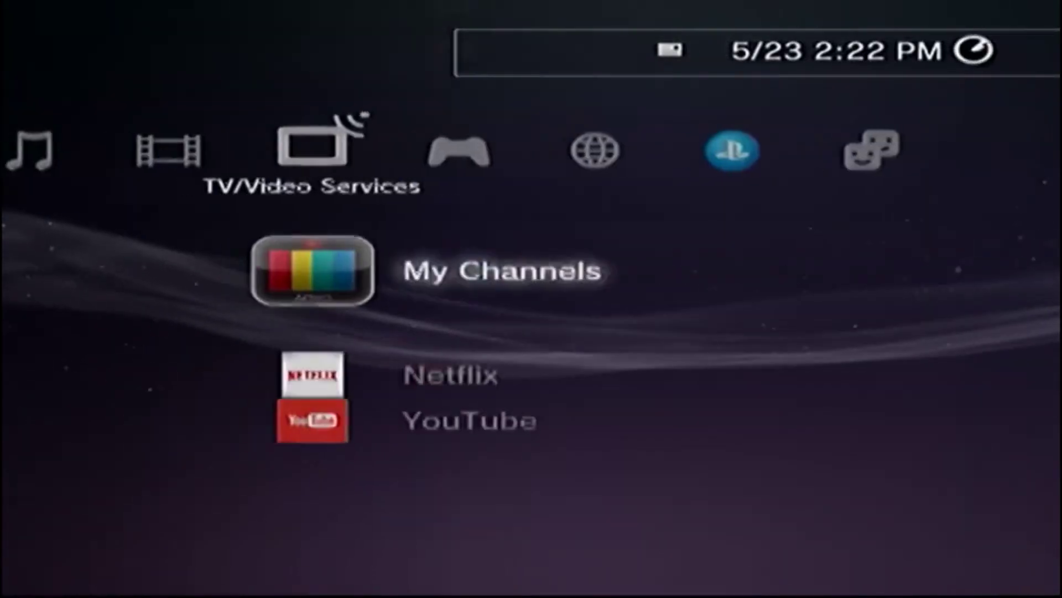
pyautogui.press('Left')
pyautogui.press('Left')
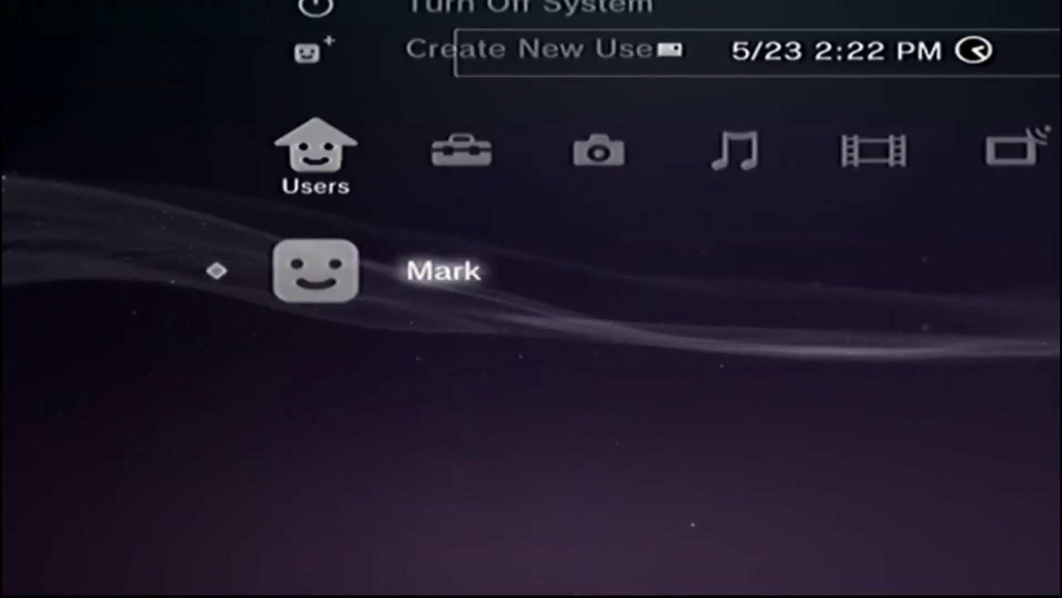
pyautogui.press('Right')
pyautogui.press('Down')
pyautogui.press('Down')
pyautogui.press('Down')
pyautogui.press('Down')
pyautogui.press('Down')
pyautogui.press('Down')
pyautogui.press('Down')
pyautogui.press('Down')
pyautogui.press('Down')
pyautogui.press('Down')
pyautogui.press('Down')
pyautogui.press('Down')
pyautogui.press('Down')
pyautogui.press('Down')
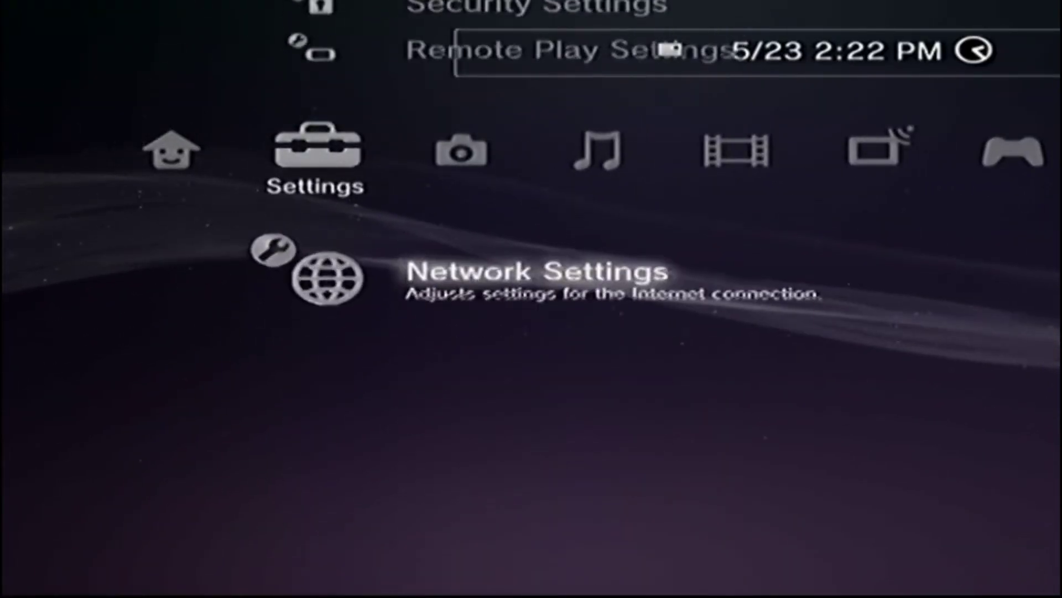
pyautogui.press('Return')
pyautogui.press('Down')
pyautogui.press('Down')
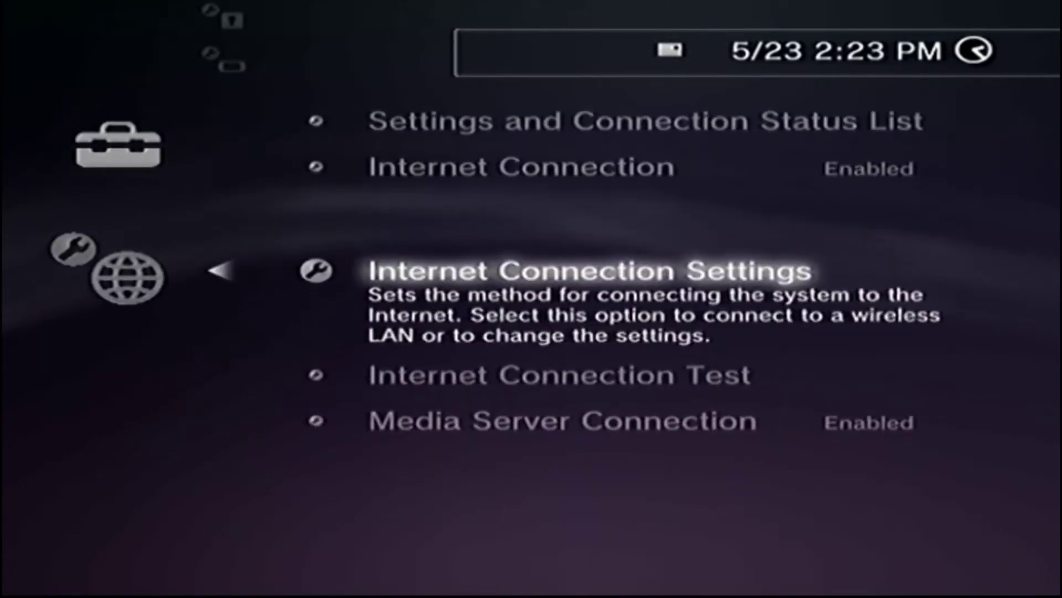
pyautogui.press('Return')
pyautogui.press('Return')
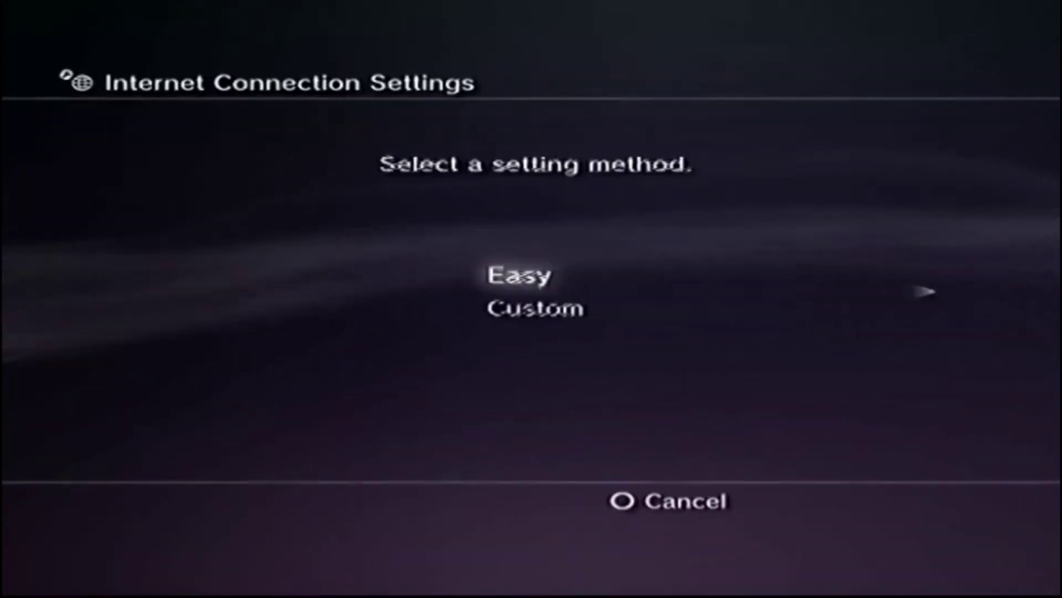
pyautogui.press('Down')
# - Configure a custom wired connection with auto-detect speed, automatic IP and DNS, then finish the connection test
pyautogui.press('Return')
pyautogui.press('Up')
pyautogui.press('Return')
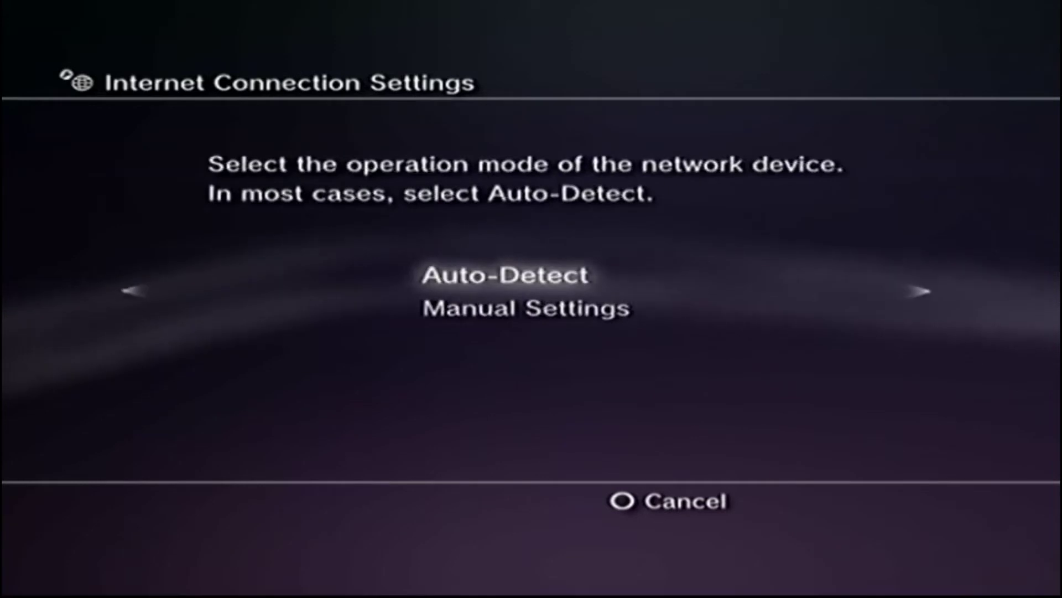
pyautogui.press('Return')
pyautogui.press('Return')
pyautogui.press('Return')
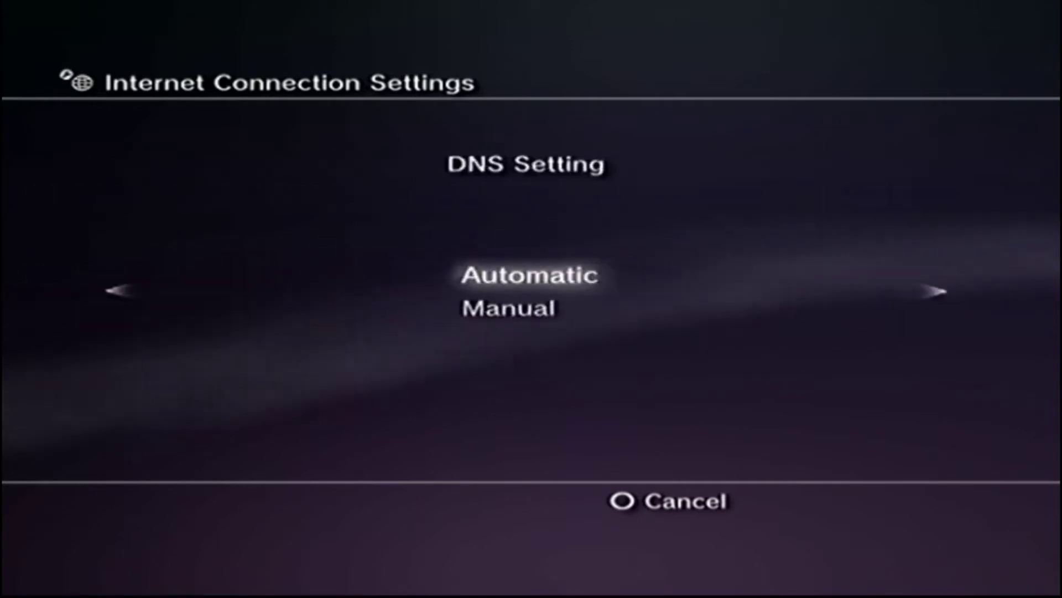
pyautogui.press('Return')
pyautogui.press('Return')
pyautogui.press('Return')
pyautogui.press('Return')
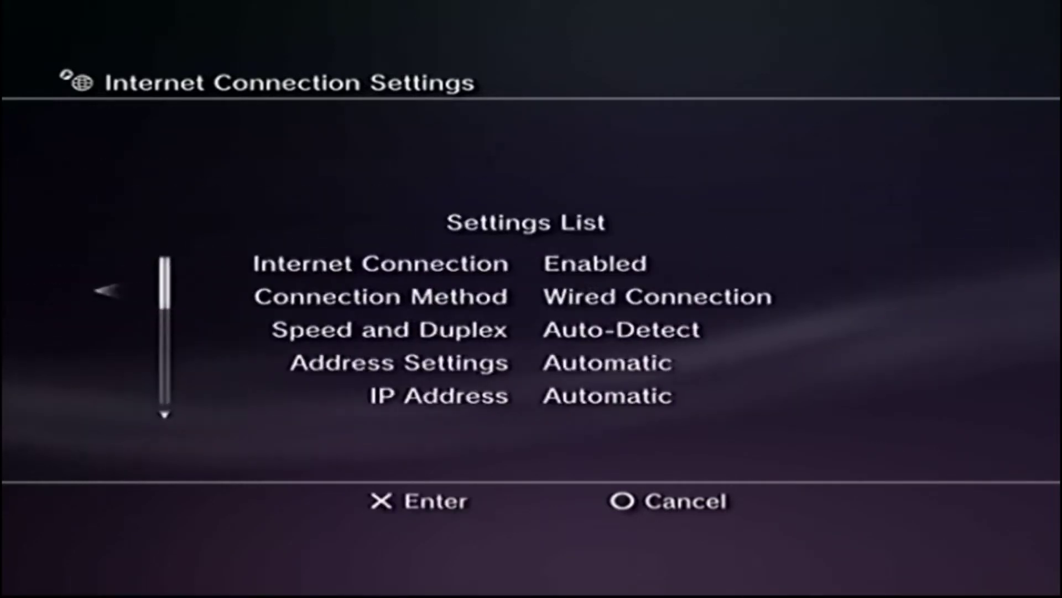
pyautogui.press('Return')
pyautogui.press('Return')
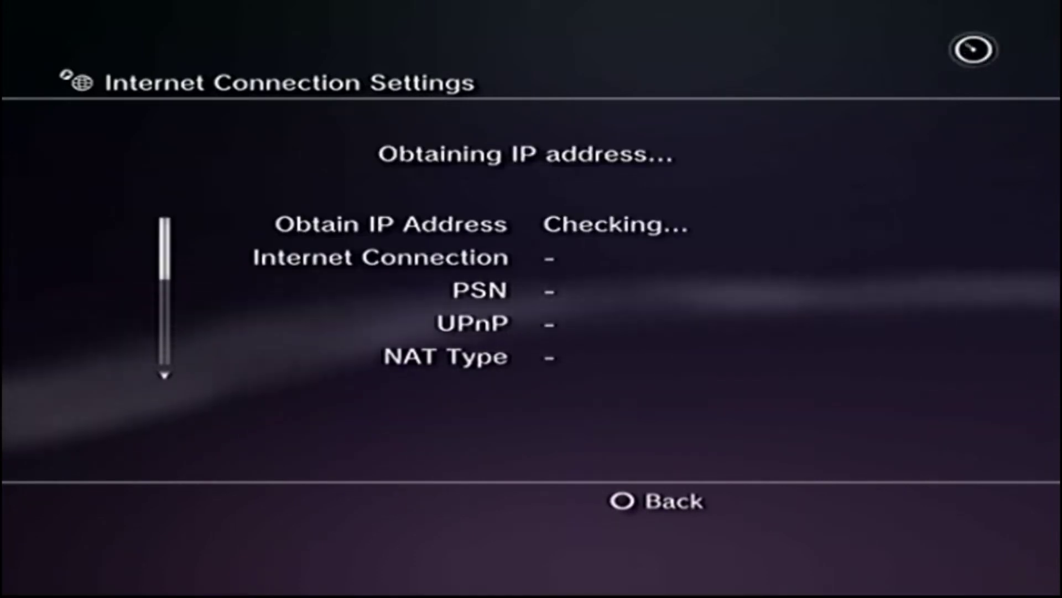
pyautogui.press('Escape')
pyautogui.press('Escape')
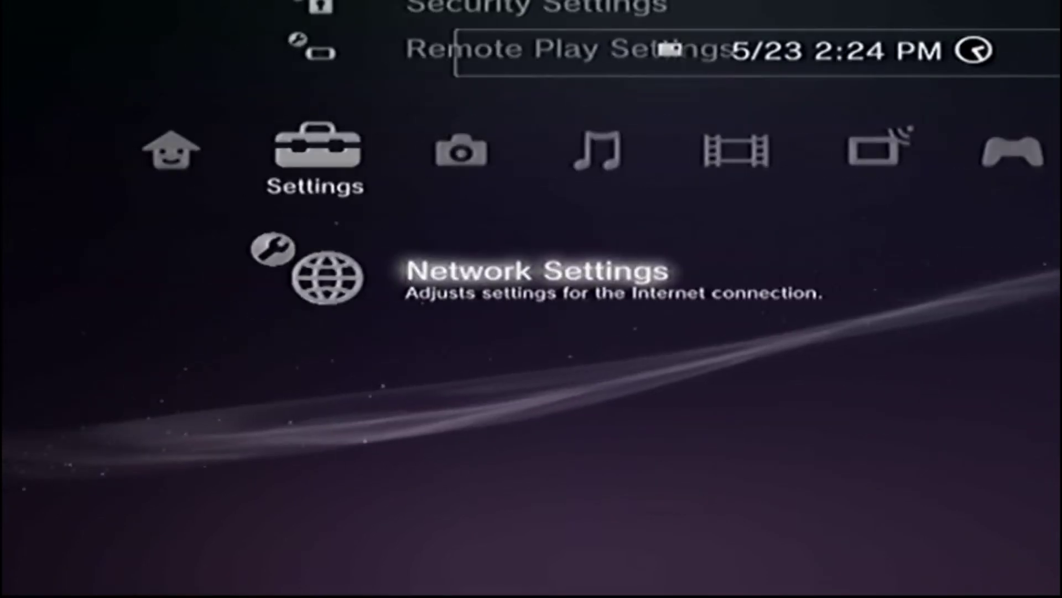
# - Back out to the Settings list and choose System Update > Update via Internet
pyautogui.press('Up')
pyautogui.press('Up')
pyautogui.press('Up')
pyautogui.press('Up')
pyautogui.press('Up')
pyautogui.press('Up')
pyautogui.press('Up')
pyautogui.press('Up')
pyautogui.press('Up')
pyautogui.press('Up')
pyautogui.press('Up')
pyautogui.press('Up')
pyautogui.press('Up')
pyautogui.press('Up')
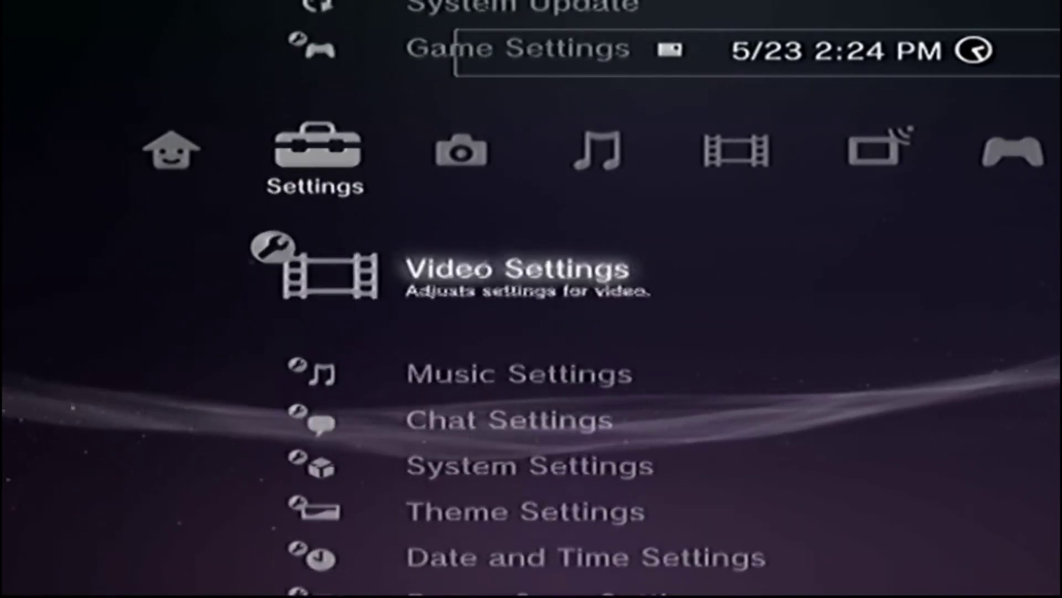
pyautogui.press('Return')
pyautogui.press('Escape')
pyautogui.press('Up')
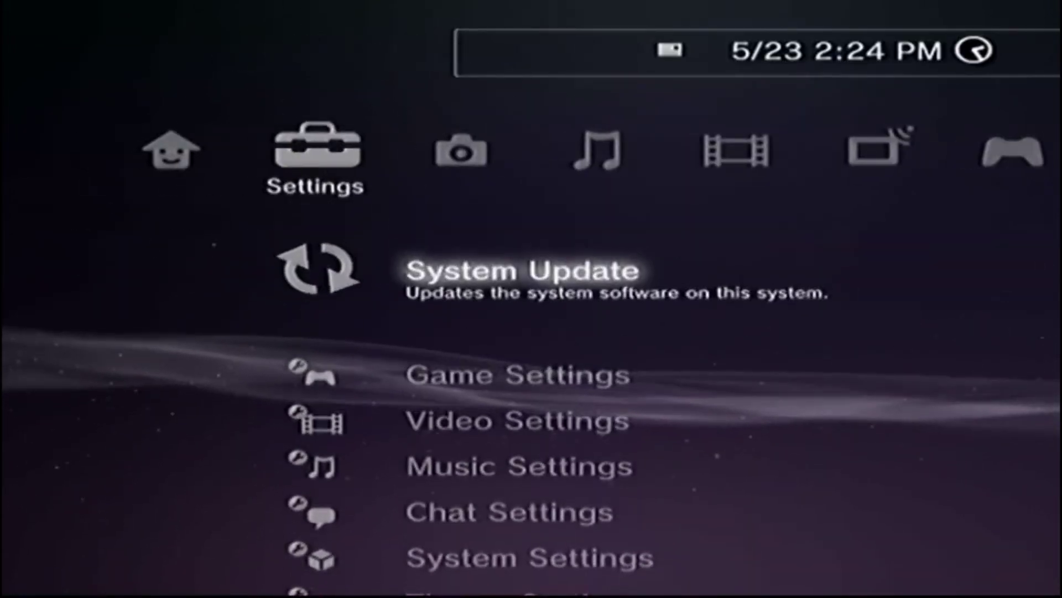
pyautogui.press('Return')
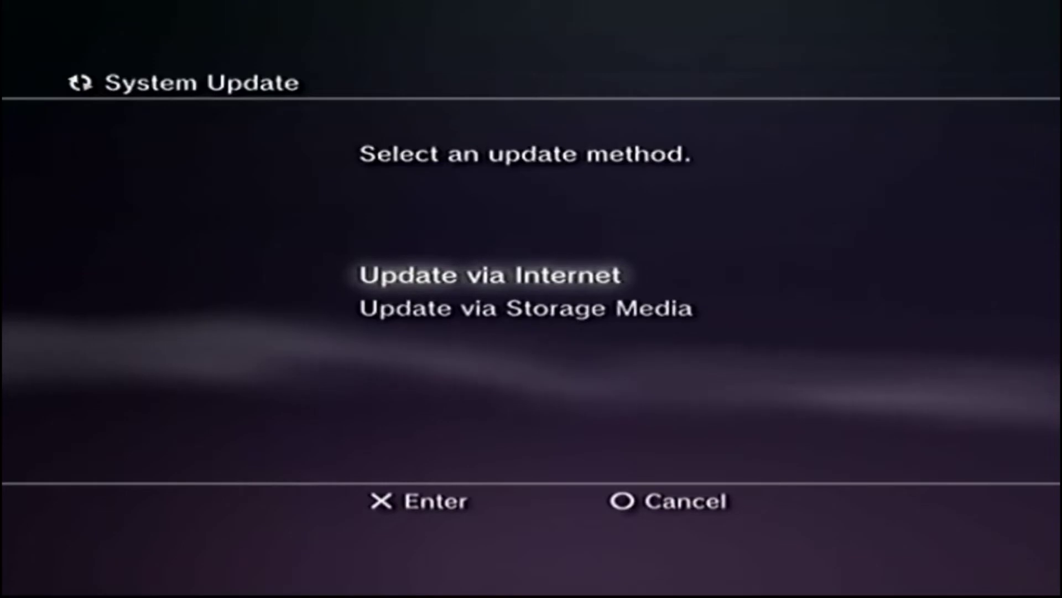
pyautogui.press('Return')
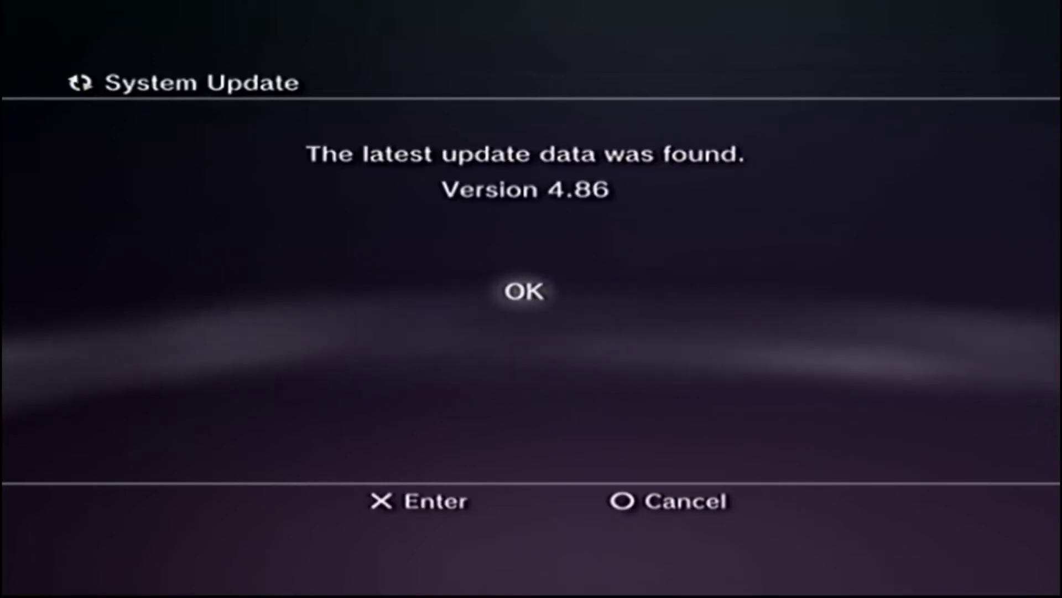
# - Accept the found 4.86 update and its user agreement, then start the download
pyautogui.press('Return')
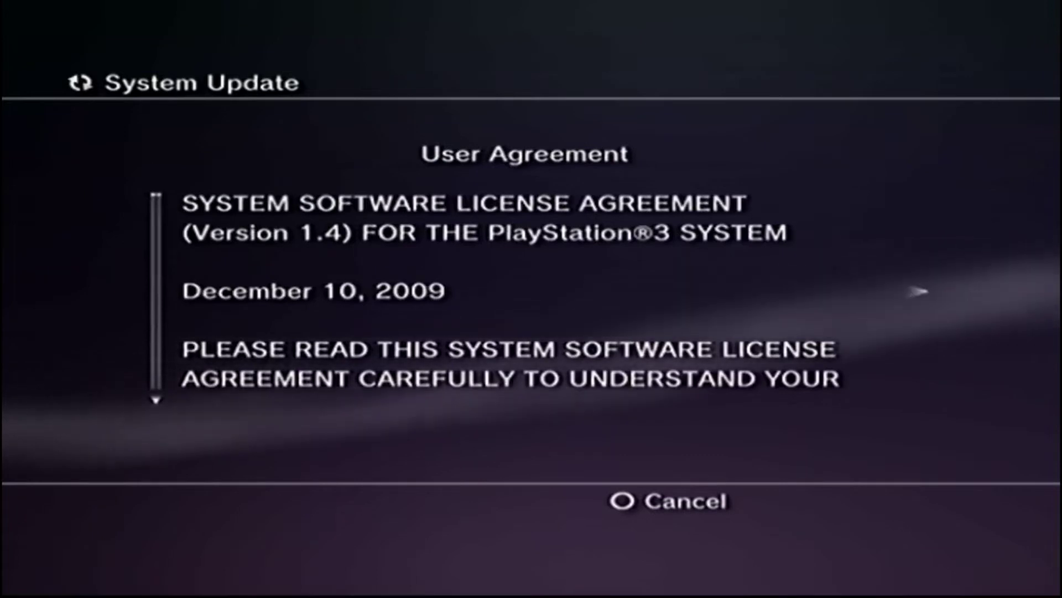
pyautogui.press('Right')
pyautogui.press('Down')
pyautogui.press('Return')
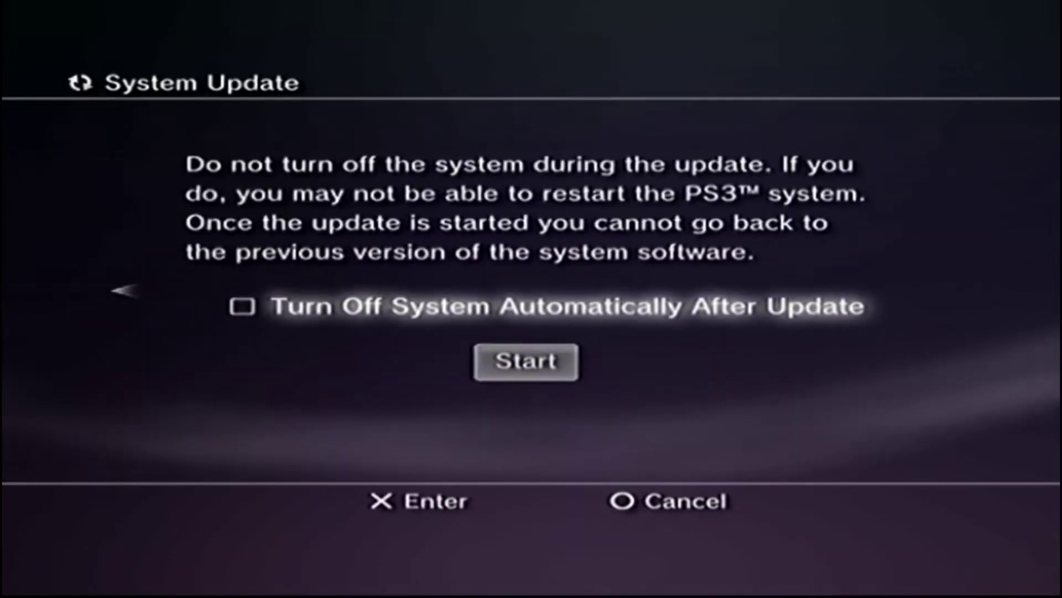
pyautogui.press('Return')
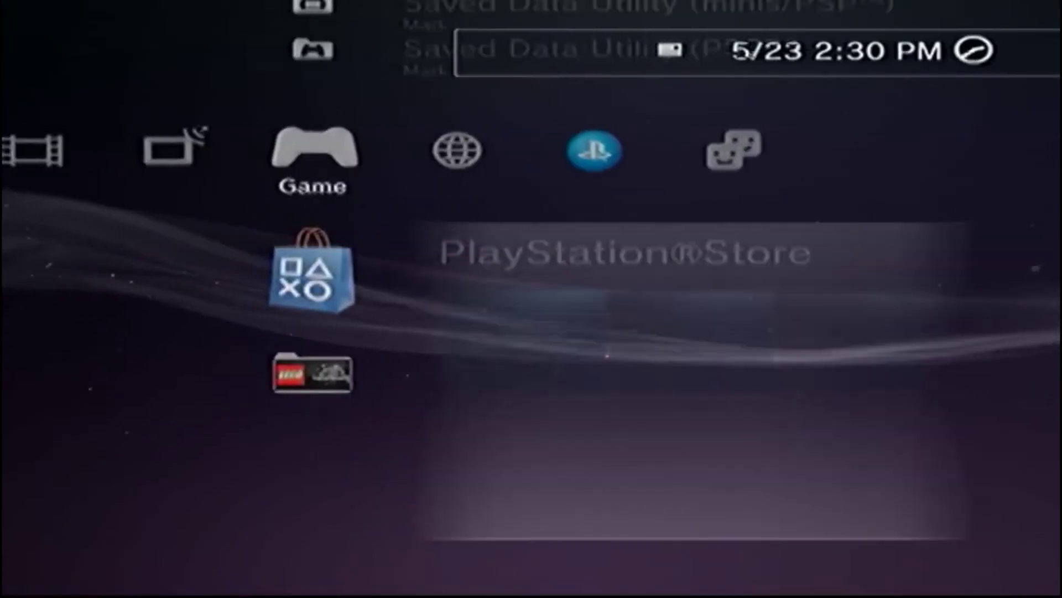
pyautogui.press('Left')
pyautogui.press('Left')
pyautogui.press('Left')
pyautogui.press('Left')
pyautogui.press('Left')
# - View System Settings > System Information, then close it
pyautogui.press('Down')
pyautogui.press('Down')
pyautogui.press('Down')
pyautogui.press('Down')
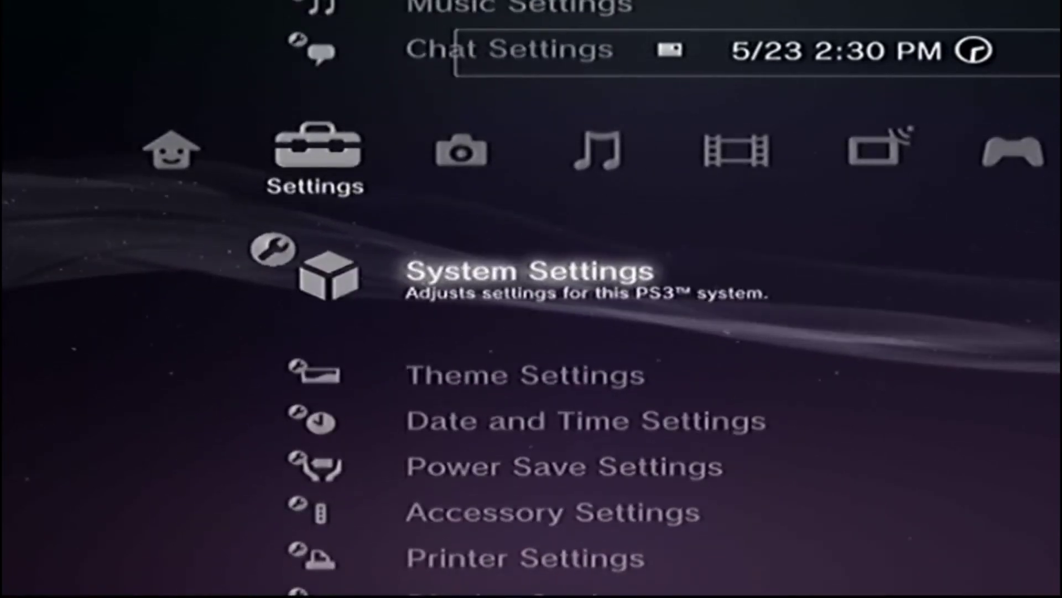
pyautogui.press('Return')
pyautogui.press('Down')
pyautogui.press('Down')
pyautogui.press('Down')
pyautogui.press('Down')
pyautogui.press('Down')
pyautogui.press('Down')
pyautogui.press('Down')
pyautogui.press('Down')
pyautogui.press('Down')
pyautogui.press('Down')
pyautogui.press('Down')
pyautogui.press('Down')
pyautogui.press('Down')
pyautogui.press('Down')
pyautogui.press('Down')
pyautogui.press('Down')
pyautogui.press('Down')
pyautogui.press('Down')
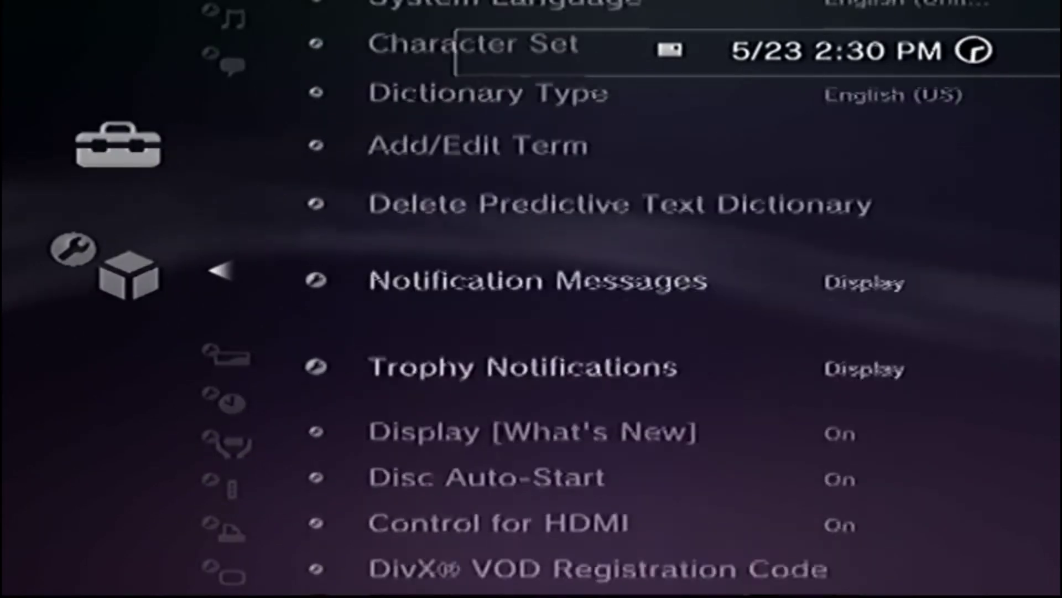
pyautogui.press('Return')
pyautogui.press('Escape')
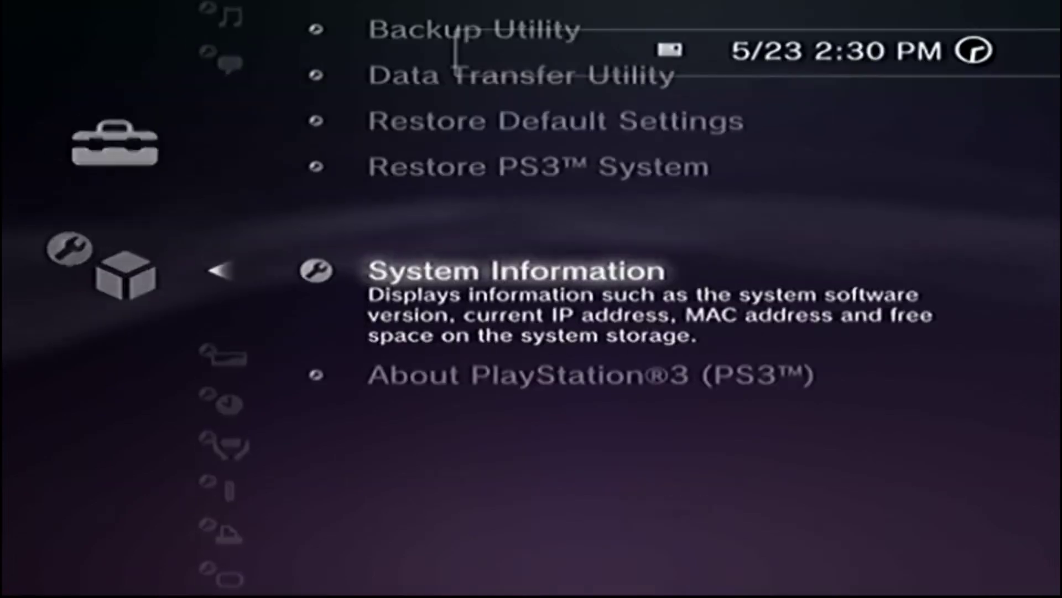
# - Move across the XMB to the Network category's Internet Browser
pyautogui.press('Left')
pyautogui.press('Right')
pyautogui.press('Right')
pyautogui.press('Right')
pyautogui.press('Right')
pyautogui.press('Right')
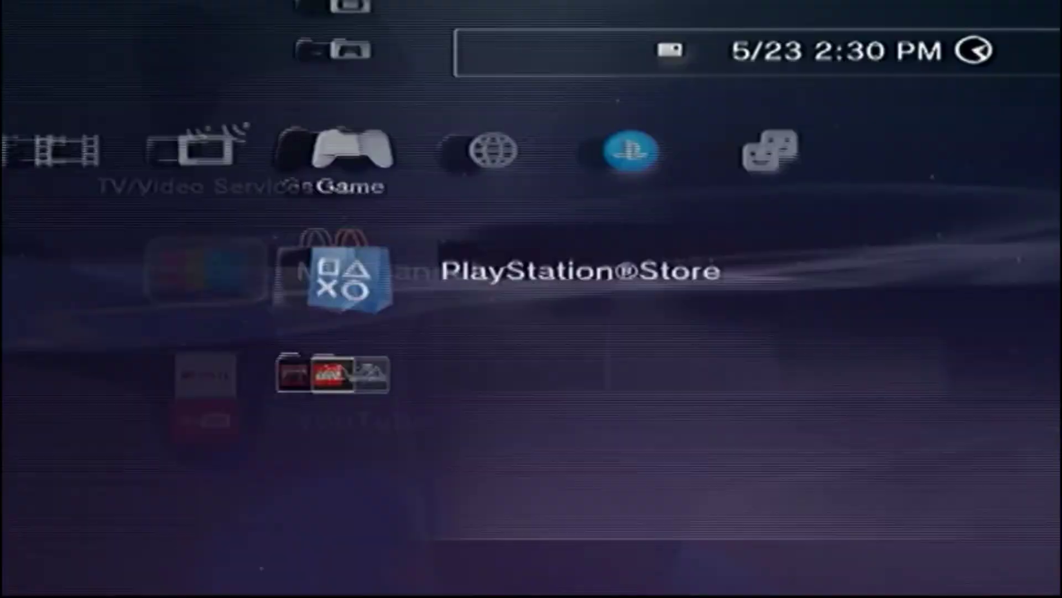
pyautogui.press('Left')
pyautogui.press('Left')
pyautogui.press('Right')
pyautogui.press('Right')
pyautogui.press('Right')
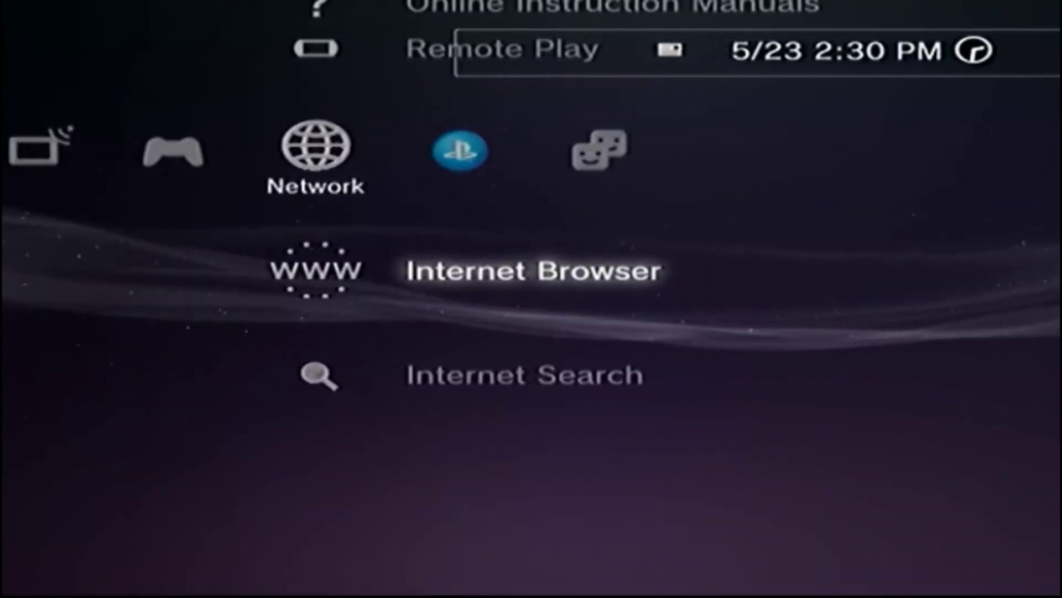
# - Launch the Internet Browser and delete all cookies via Tools
pyautogui.press('Menu')
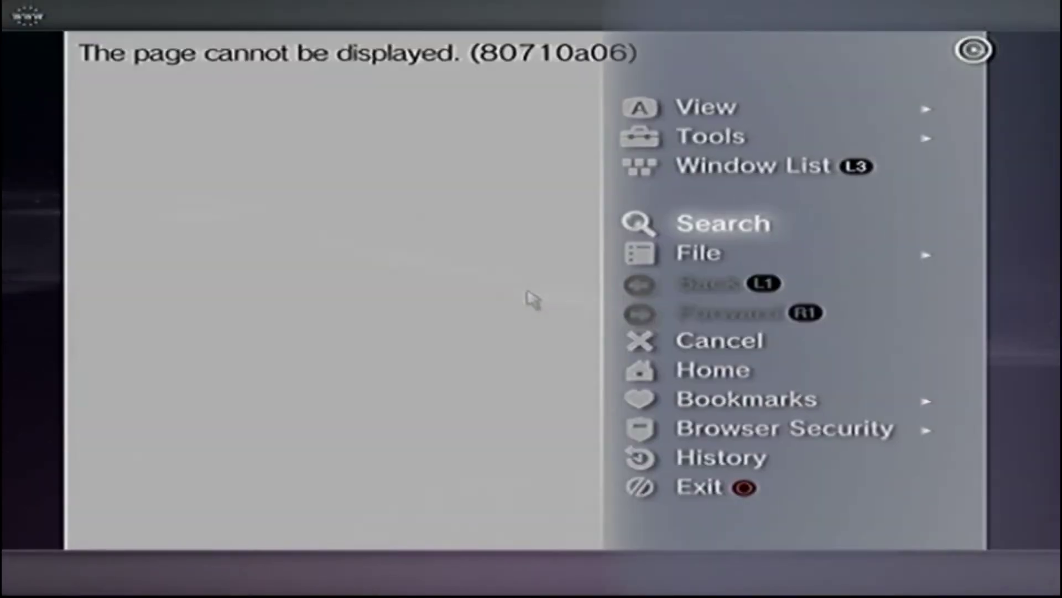
pyautogui.press('Escape')
pyautogui.press('Menu')
pyautogui.press('Up')
pyautogui.press('Up')
pyautogui.press('Right')
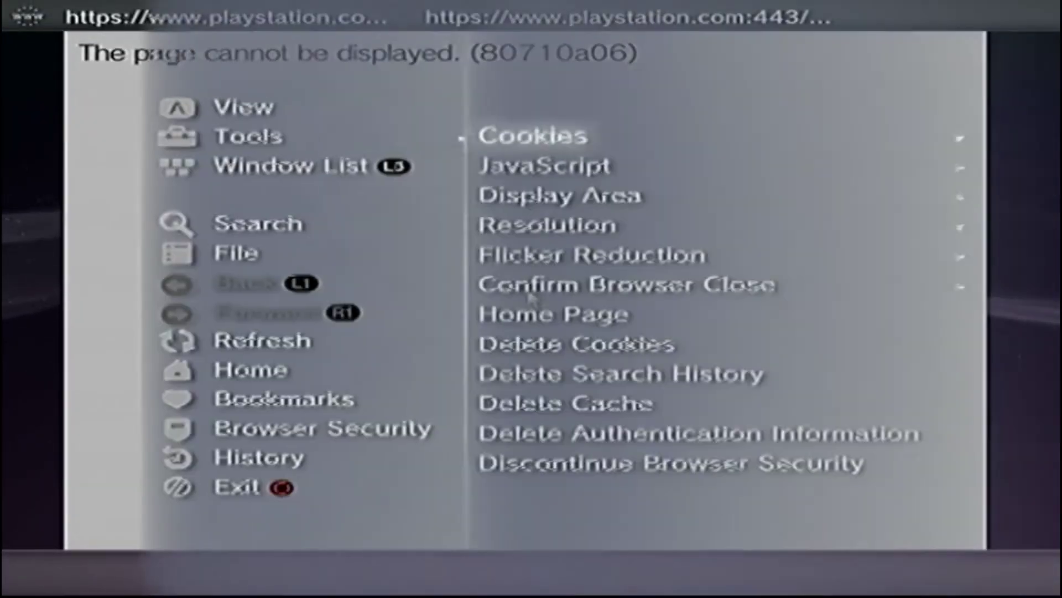
pyautogui.press('Down')
pyautogui.press('Return')
pyautogui.press('Return')
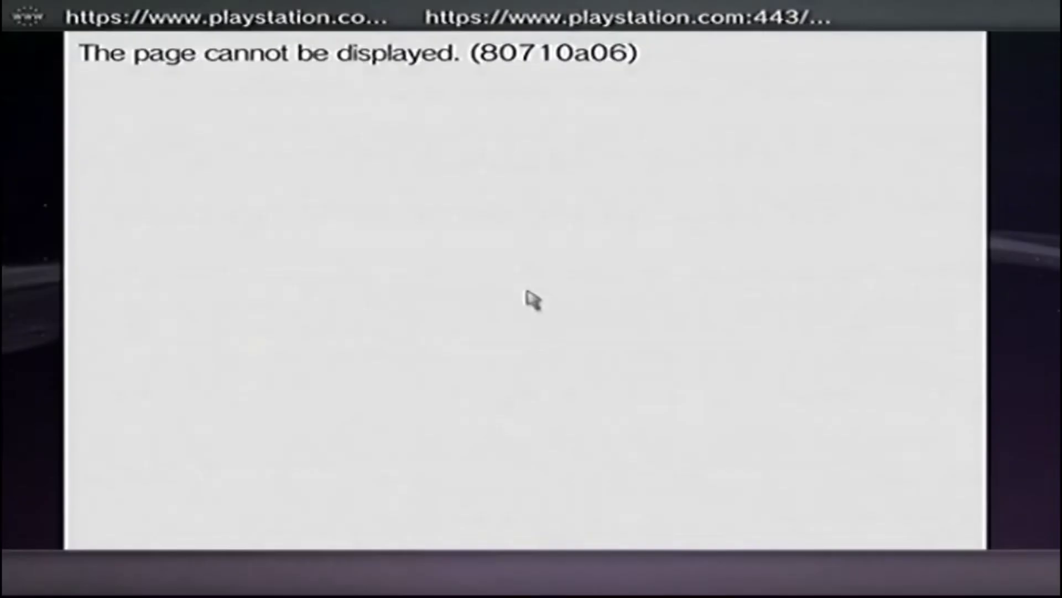
pyautogui.press('Menu')
pyautogui.press('Up')
pyautogui.press('Up')
pyautogui.press('Right')
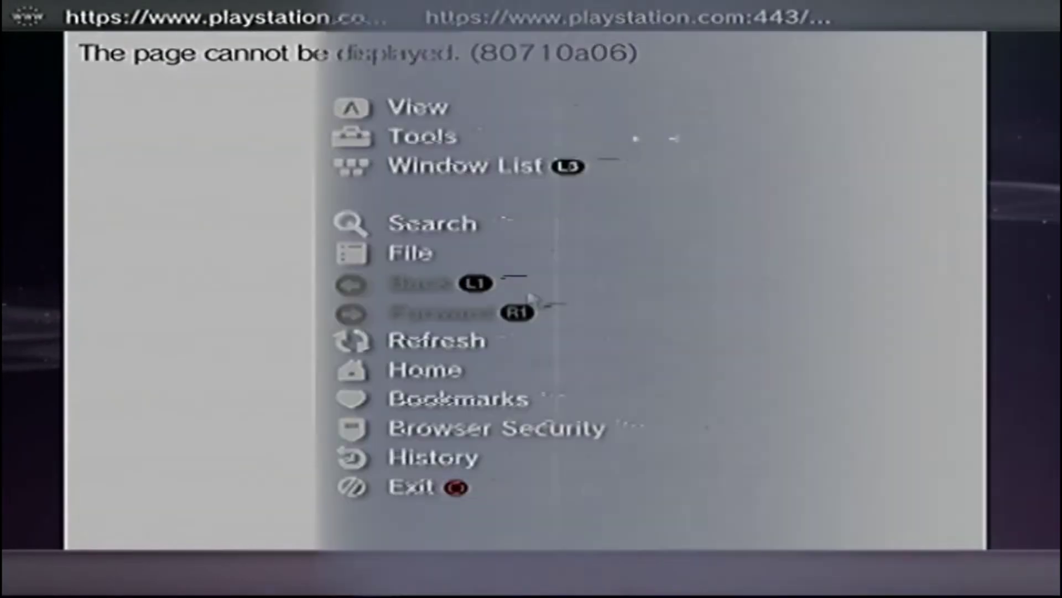
pyautogui.press('Down')
pyautogui.press('Down')
pyautogui.press('Down')
pyautogui.press('Down')
pyautogui.press('Down')
pyautogui.press('Down')
pyautogui.press('Down')
pyautogui.press('Return')
pyautogui.press('Return')
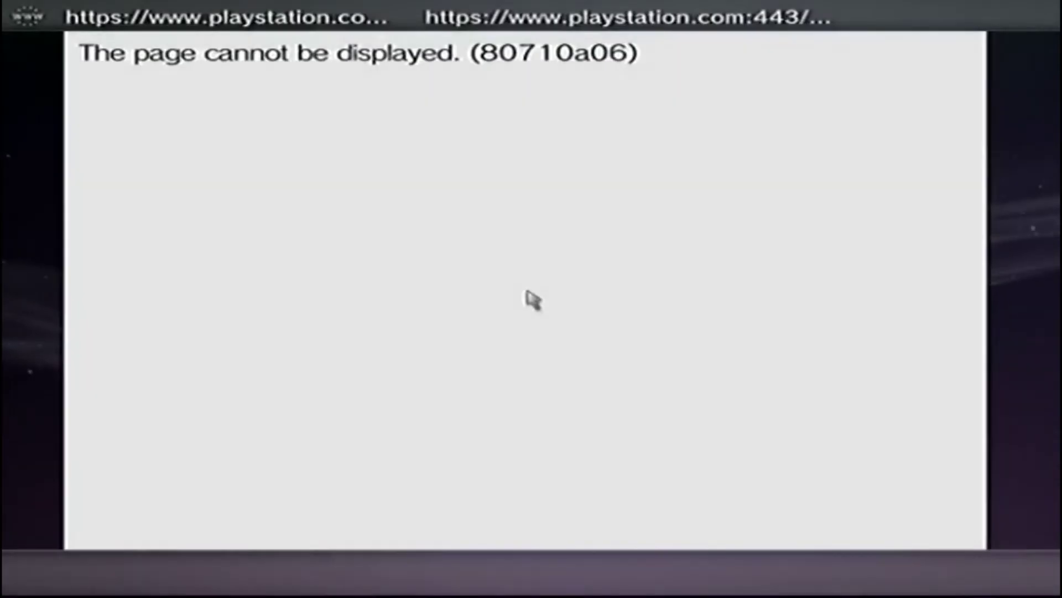
# - Set the browser home page to a blank page, then exit the browser
pyautogui.press('Menu')
pyautogui.press('Up')
pyautogui.press('Up')
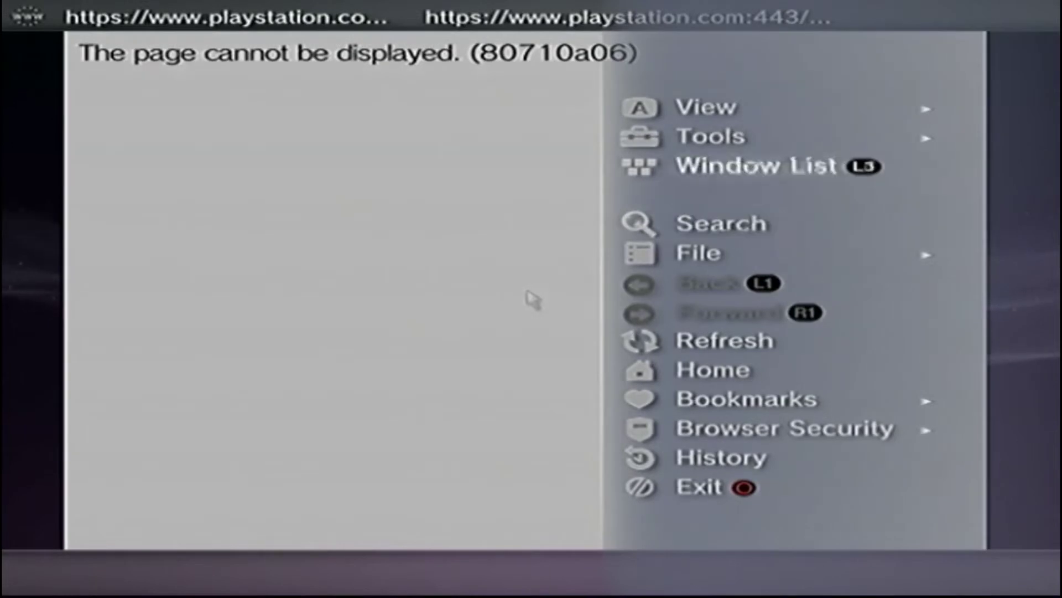
pyautogui.press('Right')
pyautogui.press('Down')
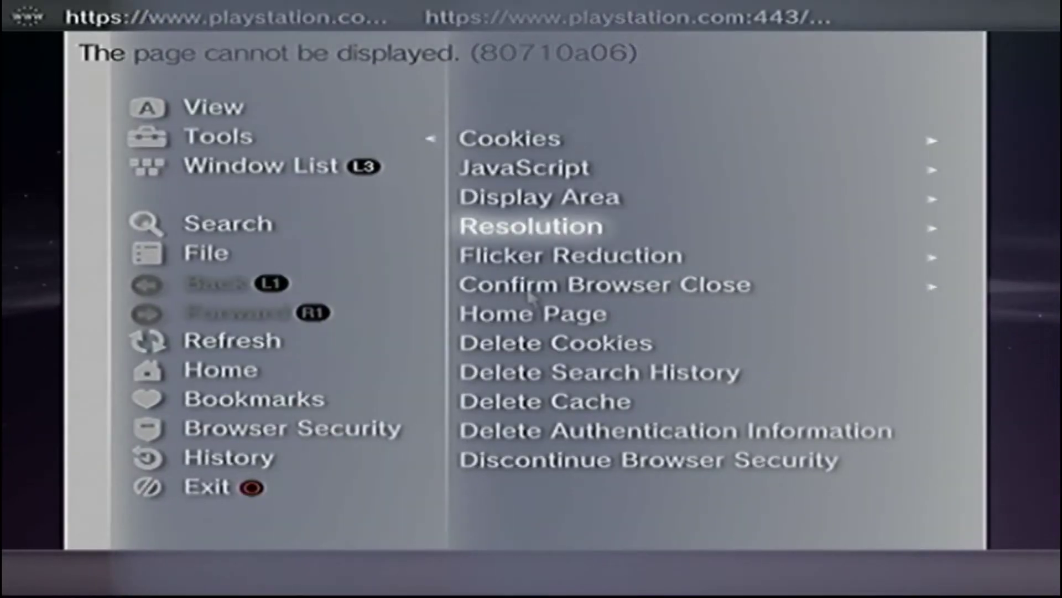
pyautogui.press('Return')
pyautogui.press('Down')
pyautogui.press('Return')
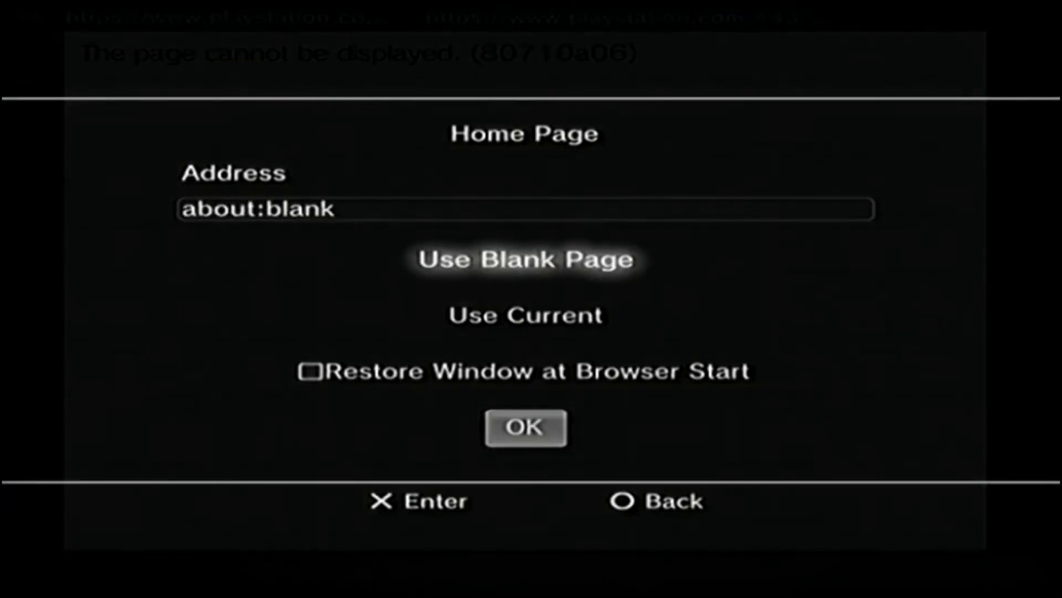
pyautogui.press('Down')
pyautogui.press('Down')
pyautogui.press('Down')
pyautogui.press('Return')
pyautogui.press('Escape')
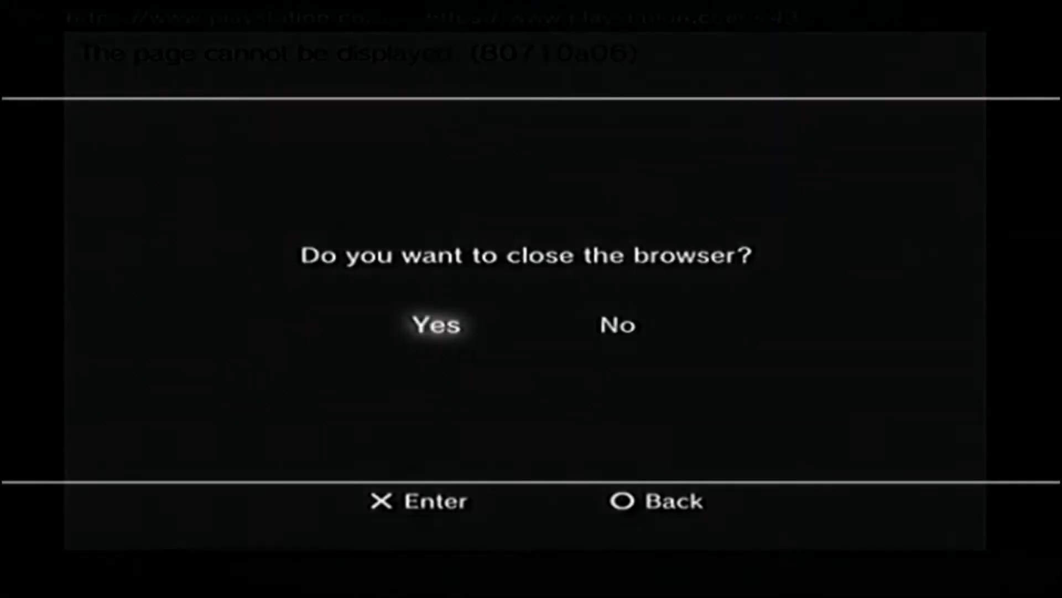
pyautogui.press('Return')
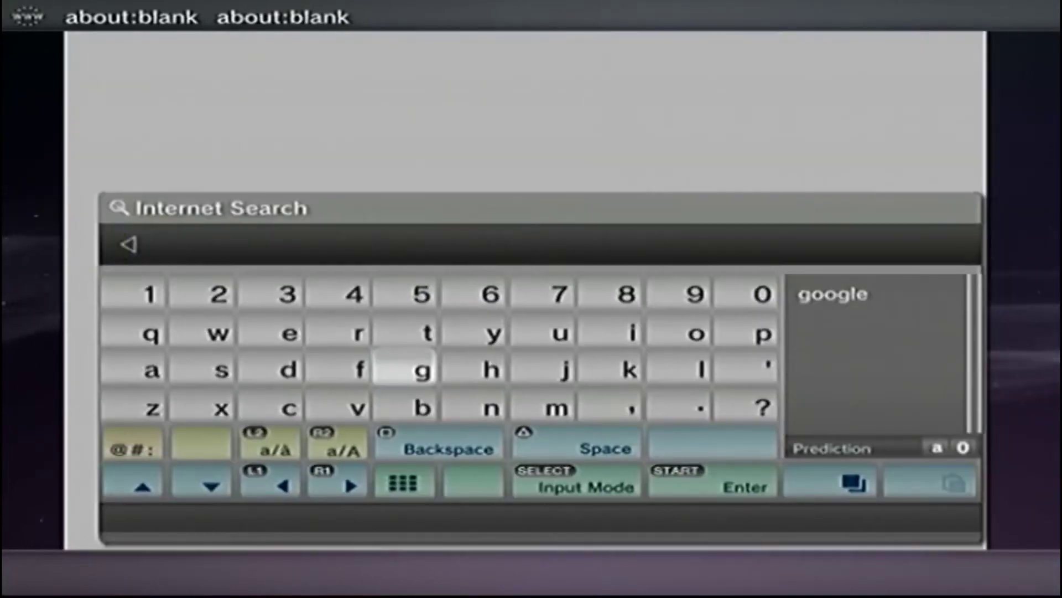
# - Search for ps3xploit.net, open the PS3 Toolset result and allow its plugin to run
pyautogui.write('p')
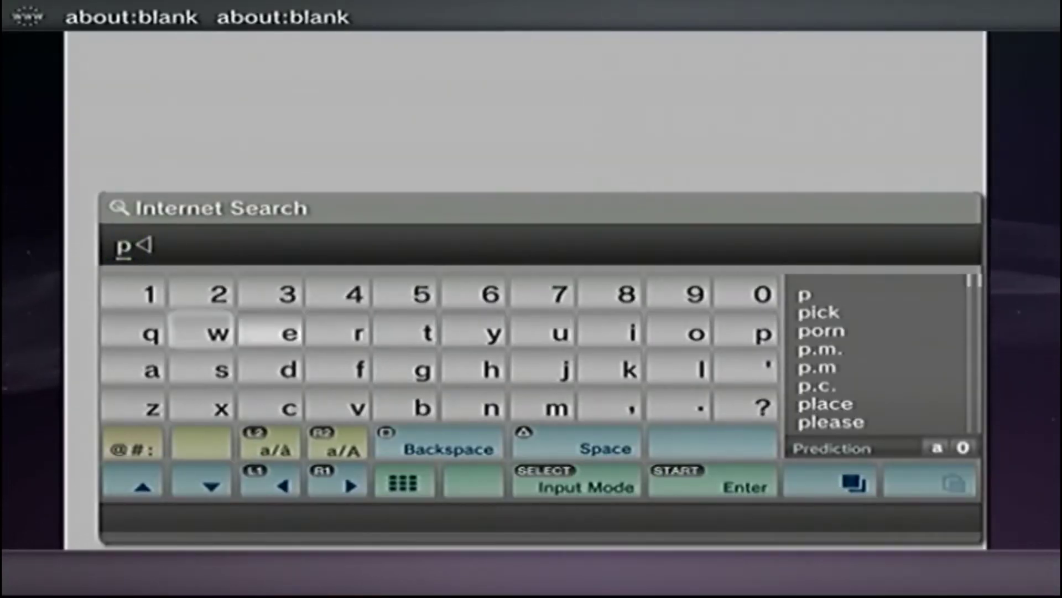
pyautogui.write('s3x')
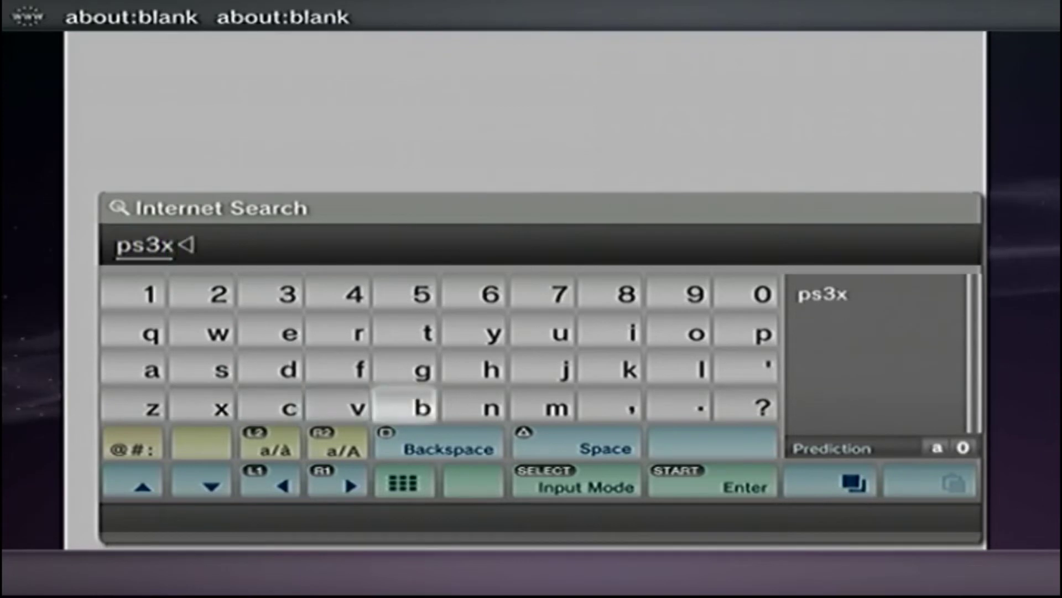
pyautogui.write('p')
pyautogui.write('lo')
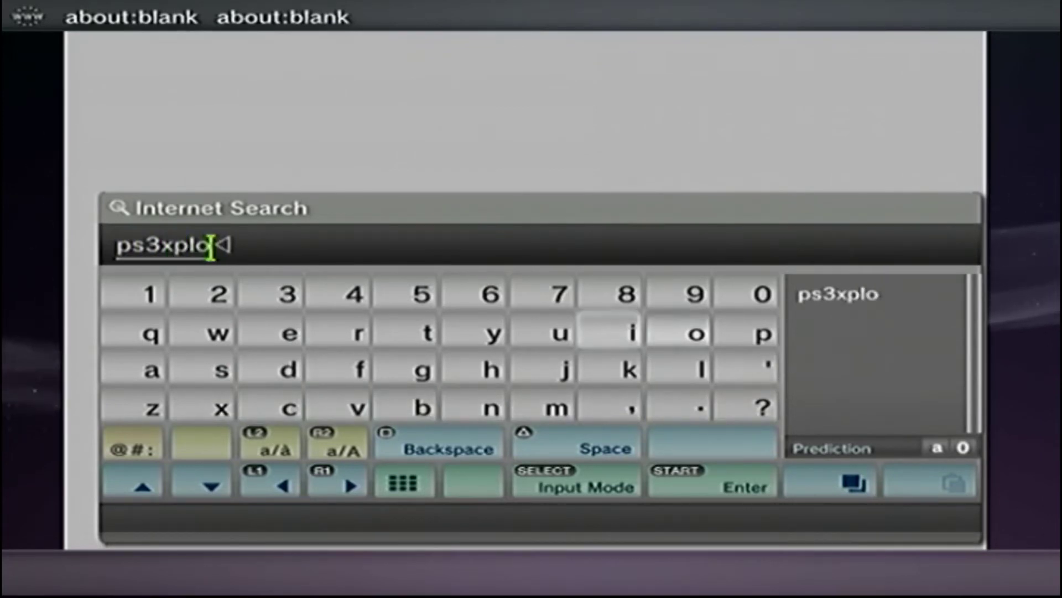
pyautogui.write('it.net')
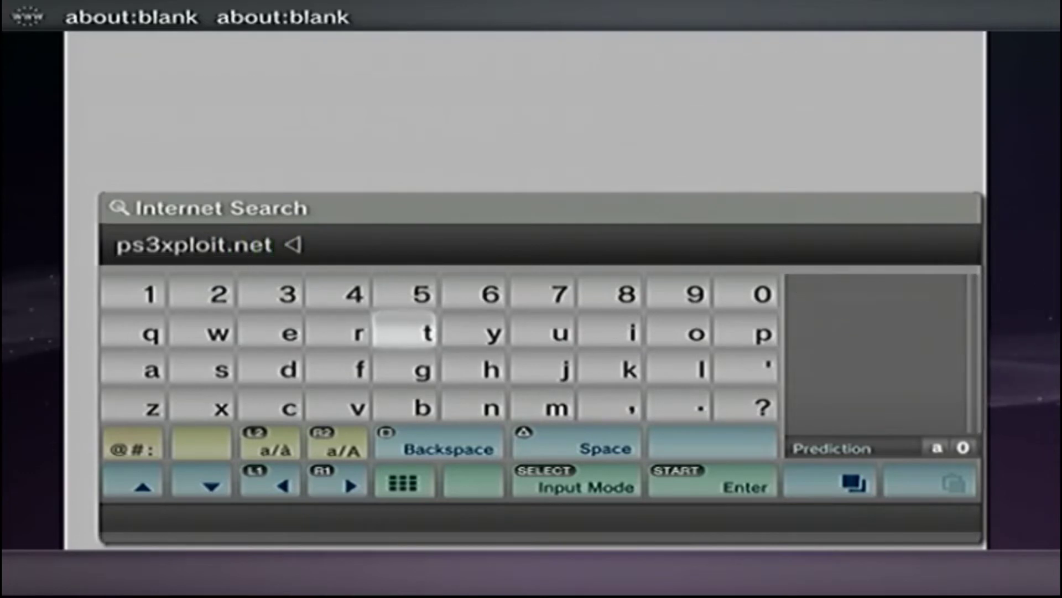
pyautogui.press('Return')
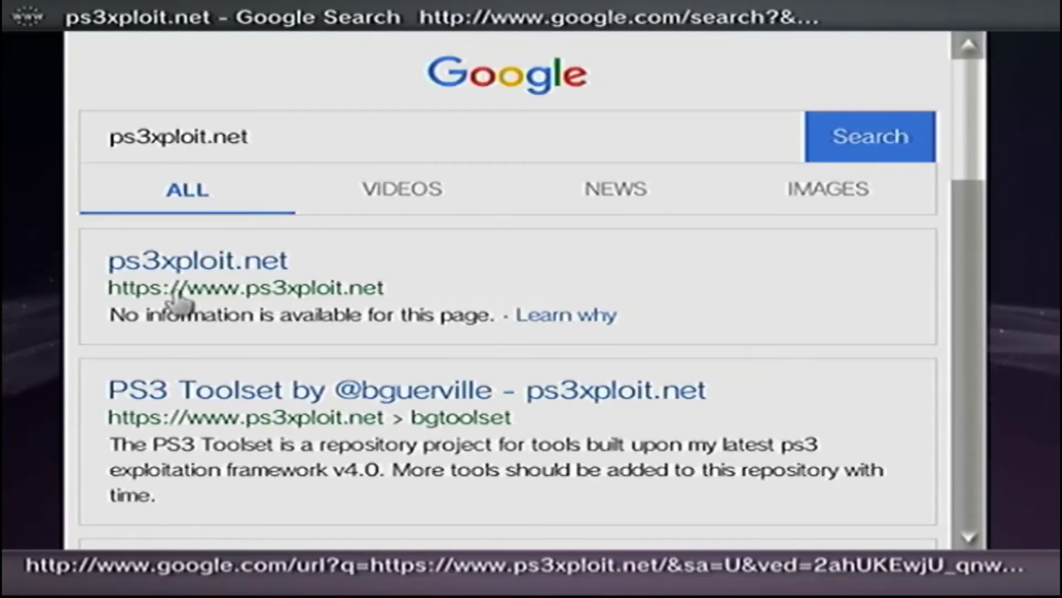
pyautogui.click(185, 394)
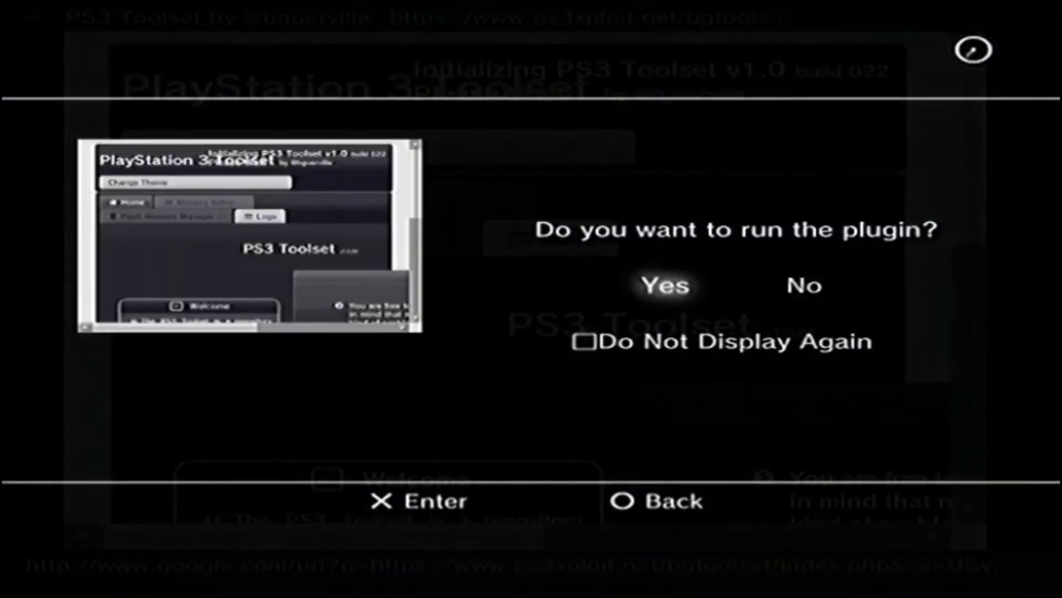
pyautogui.press('Return')
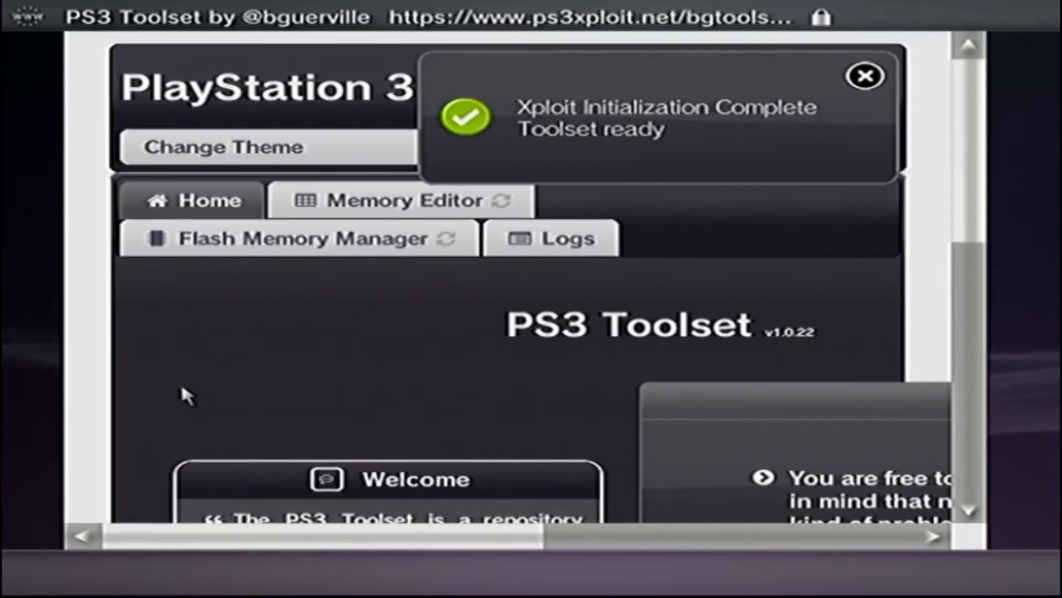
# - In Flash Memory Manager, load the Flash Memory Patch via HTTPS and close the validation window
pyautogui.click(229, 241)
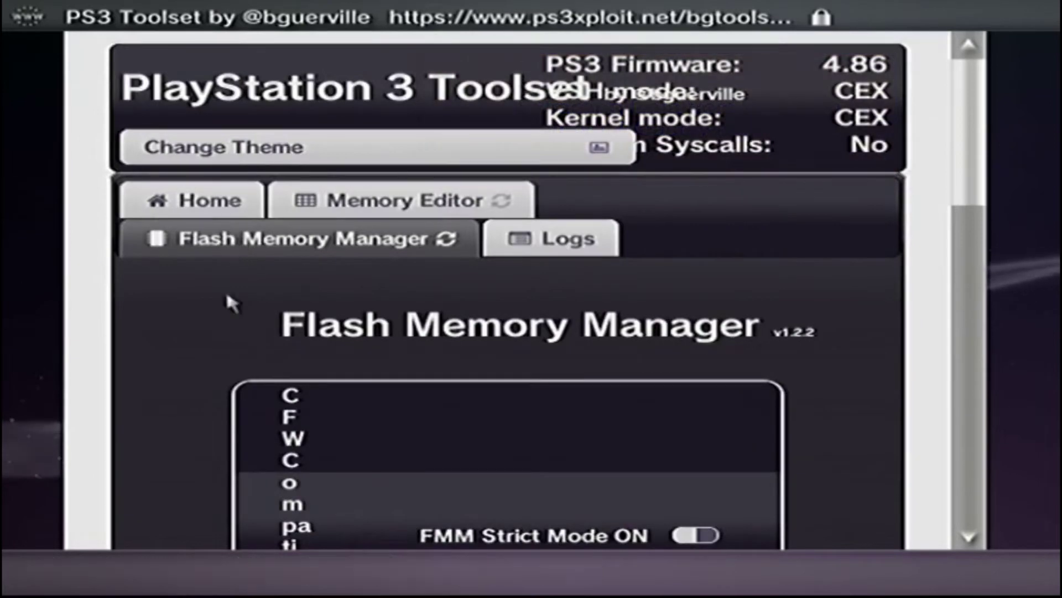
pyautogui.scroll(-5, 227, 293)
pyautogui.scroll(-5, 230, 302)
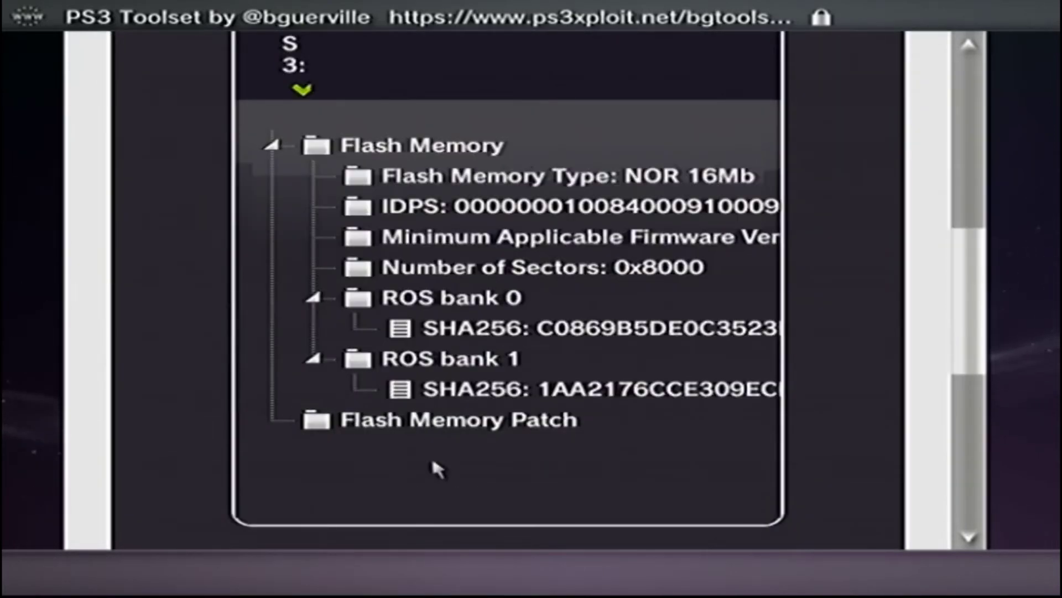
pyautogui.click(431, 421)
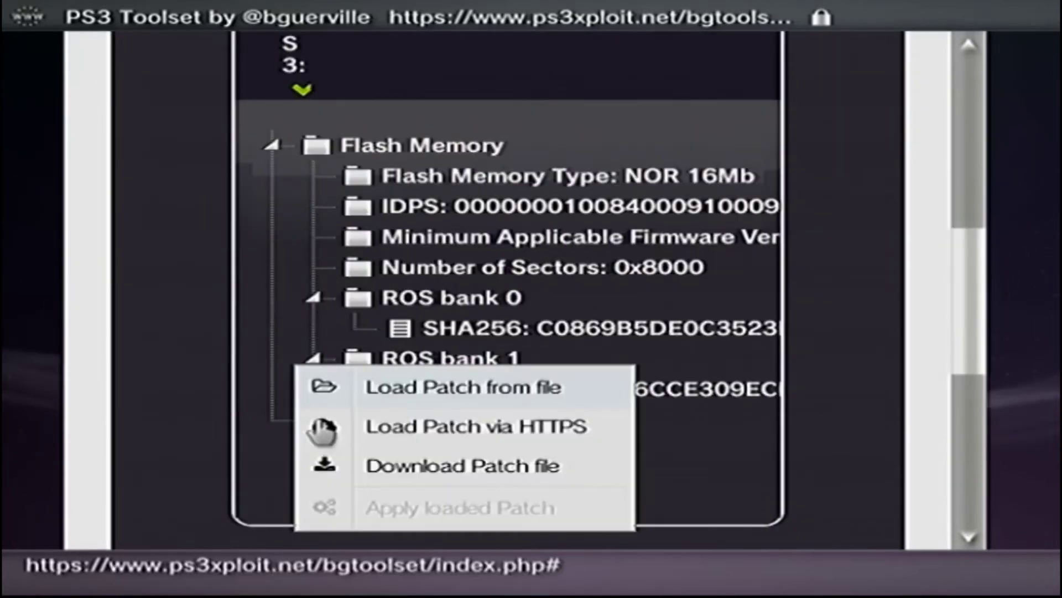
pyautogui.click(416, 443)
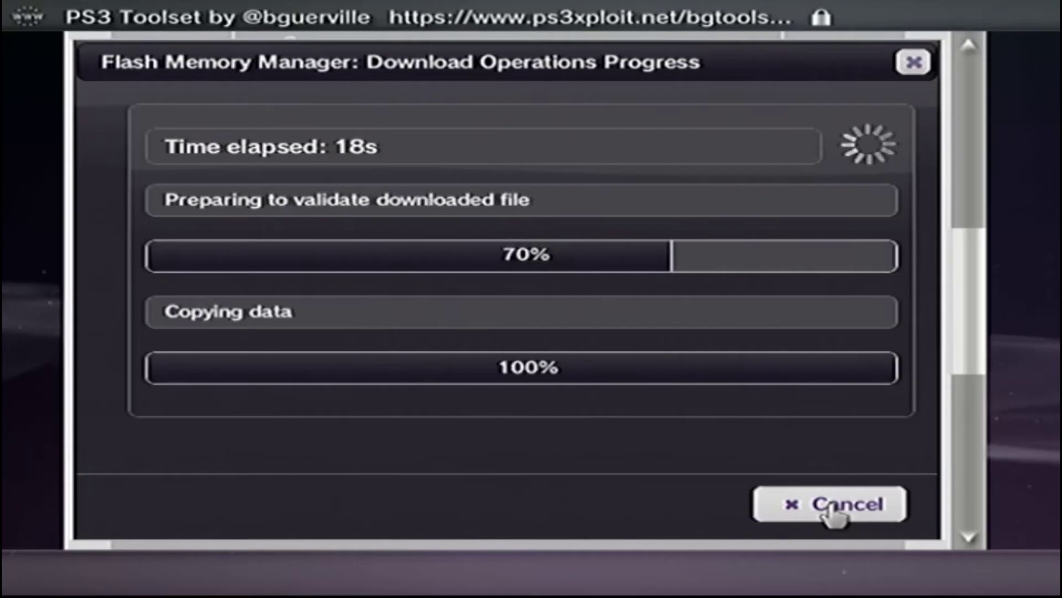
pyautogui.click(832, 508)
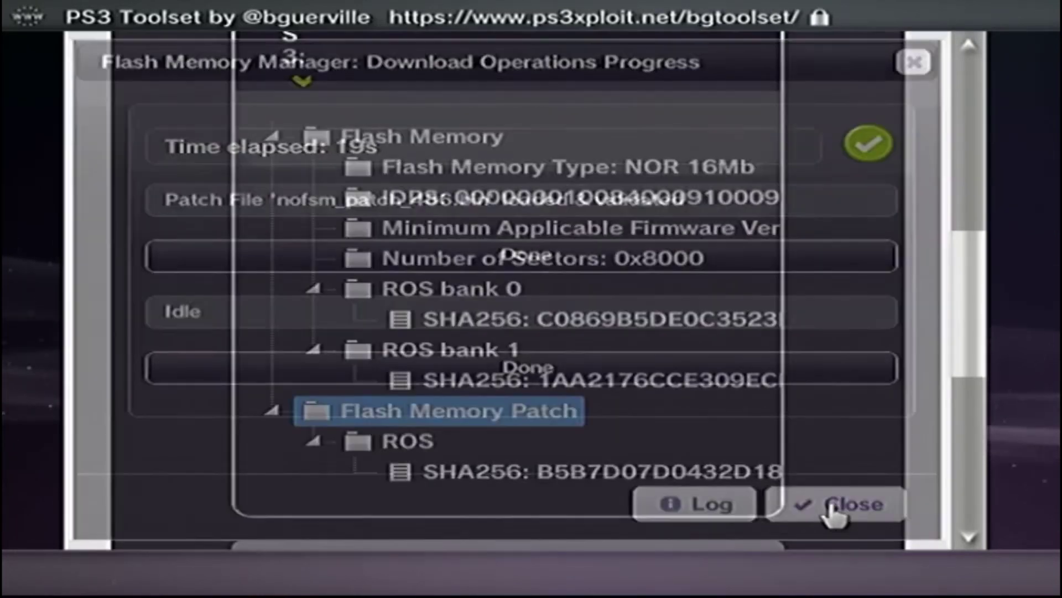
# - Scroll back up and open the Userland Memory Editor
pyautogui.press('Escape')
pyautogui.press('Escape')
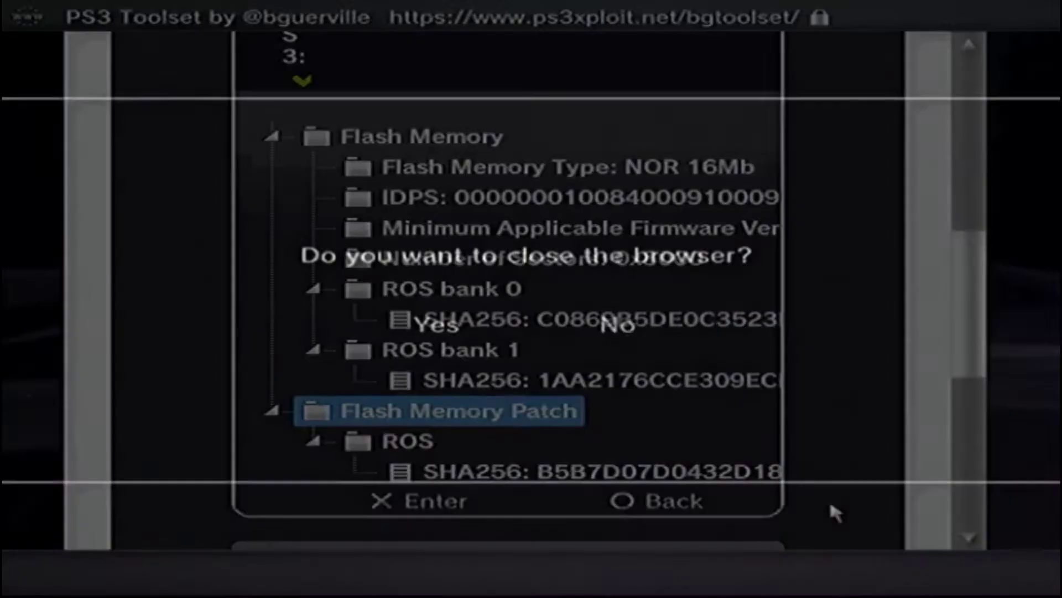
pyautogui.scroll(10, 807, 328)
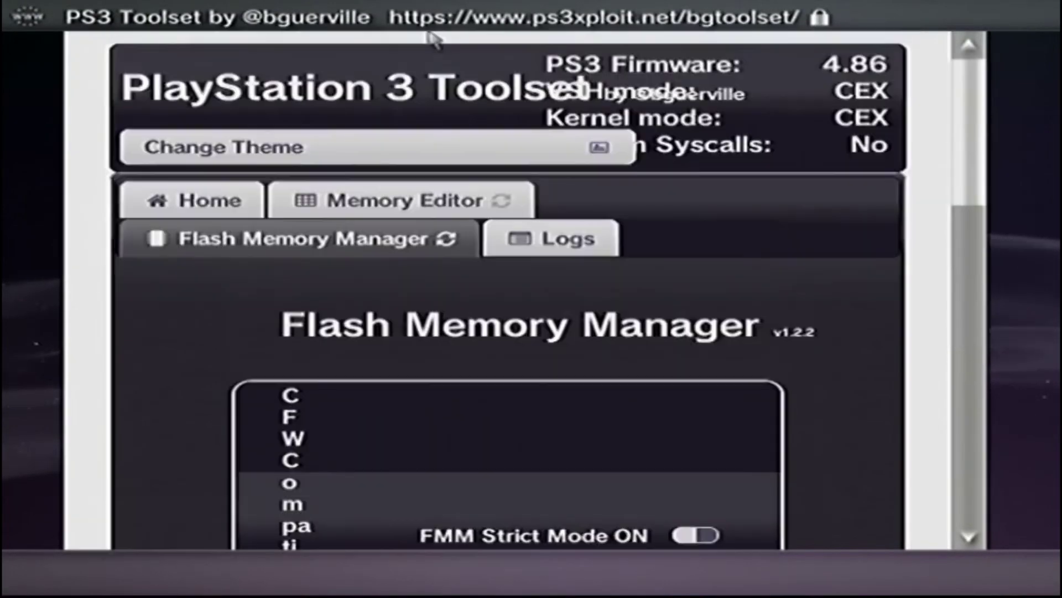
pyautogui.click(354, 202)
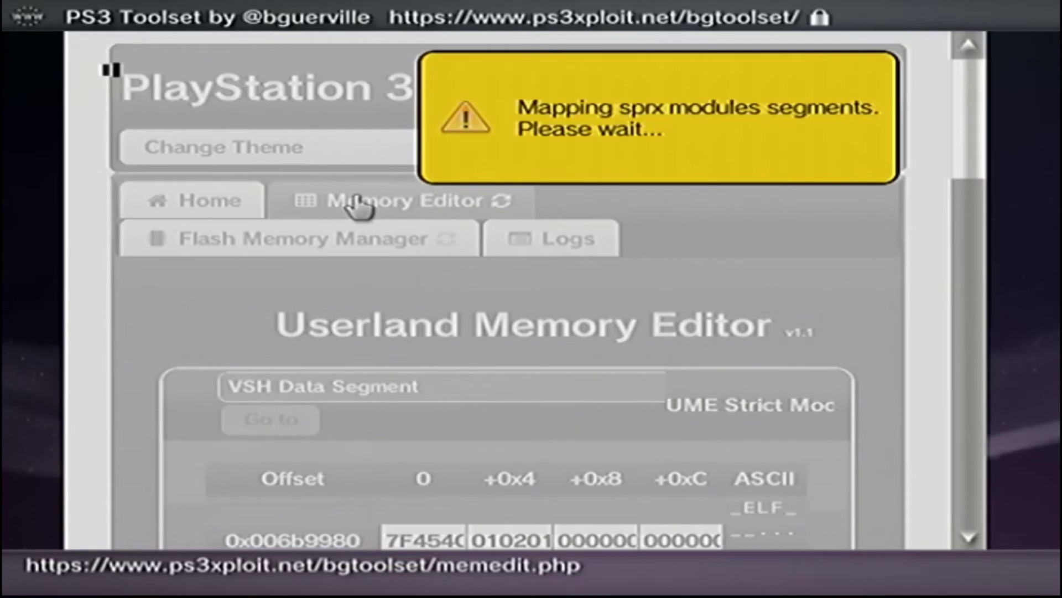
# - Scroll through the mapped memory rows, then return to the Flash Memory Manager
pyautogui.scroll(-15, 356, 258)
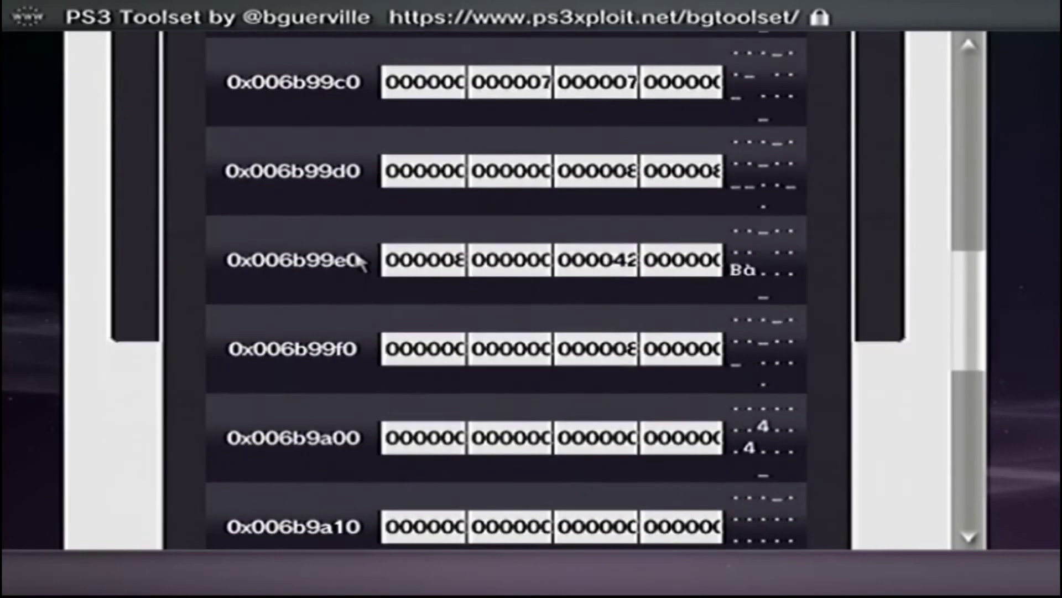
pyautogui.scroll(8, 357, 260)
pyautogui.scroll(8, 356, 255)
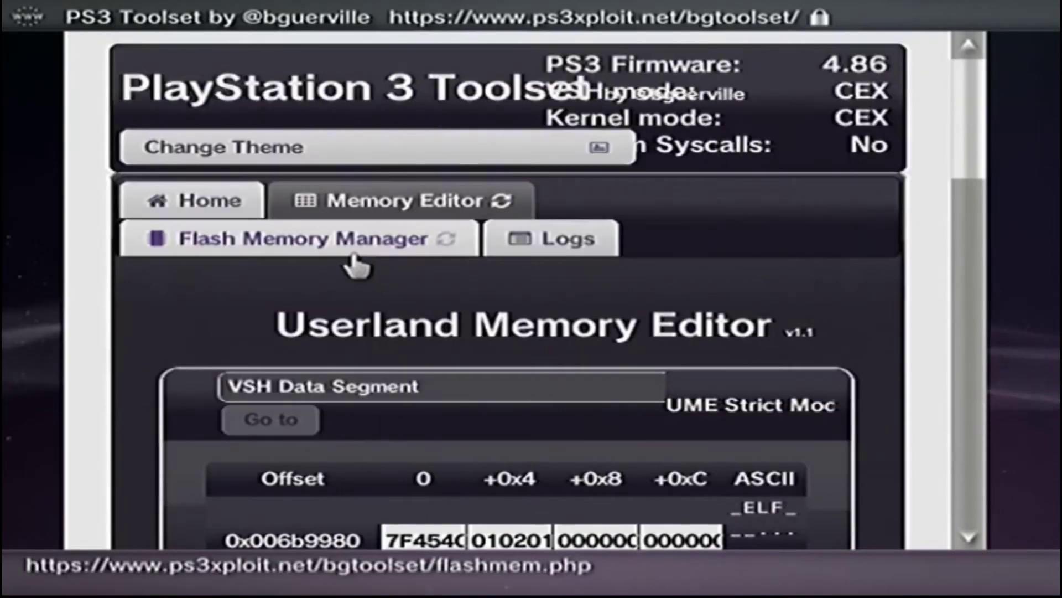
pyautogui.click(354, 260)
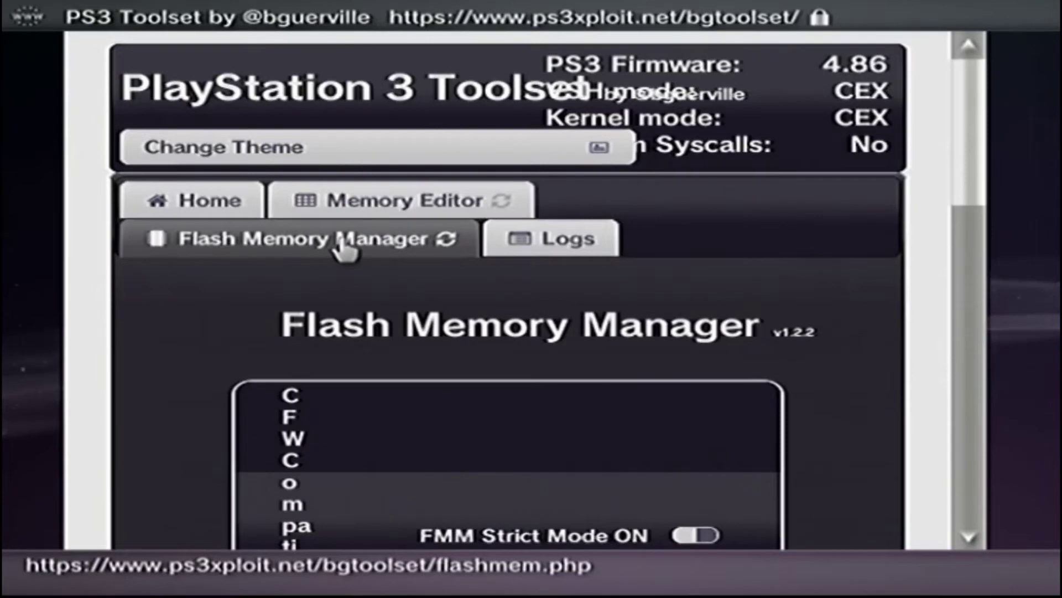
# - Bring up the Flash Memory Patch context menu to apply the loaded patch
pyautogui.scroll(-10, 343, 246)
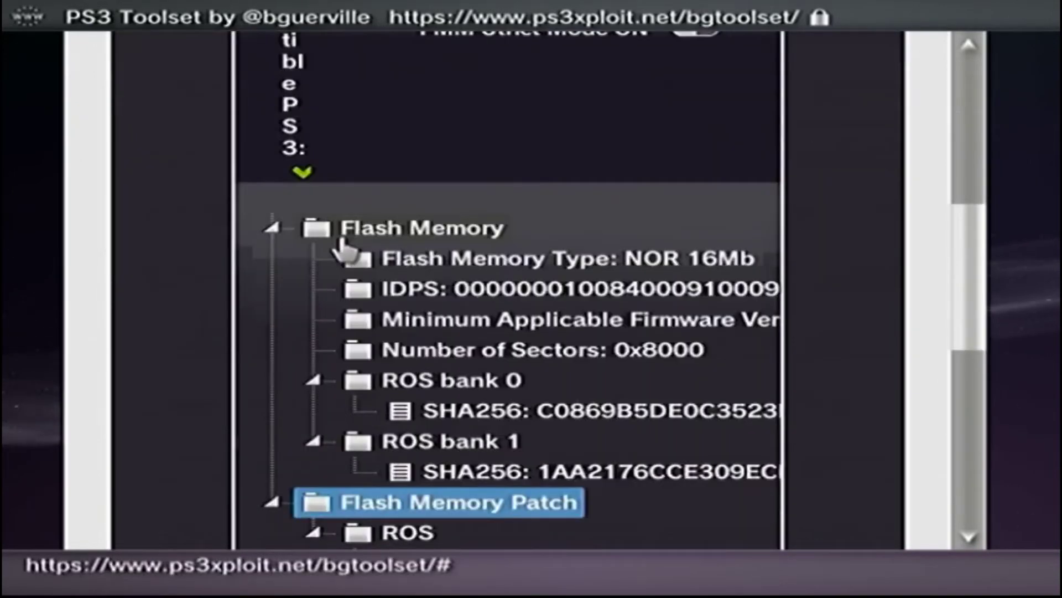
pyautogui.rightClick(316, 232)
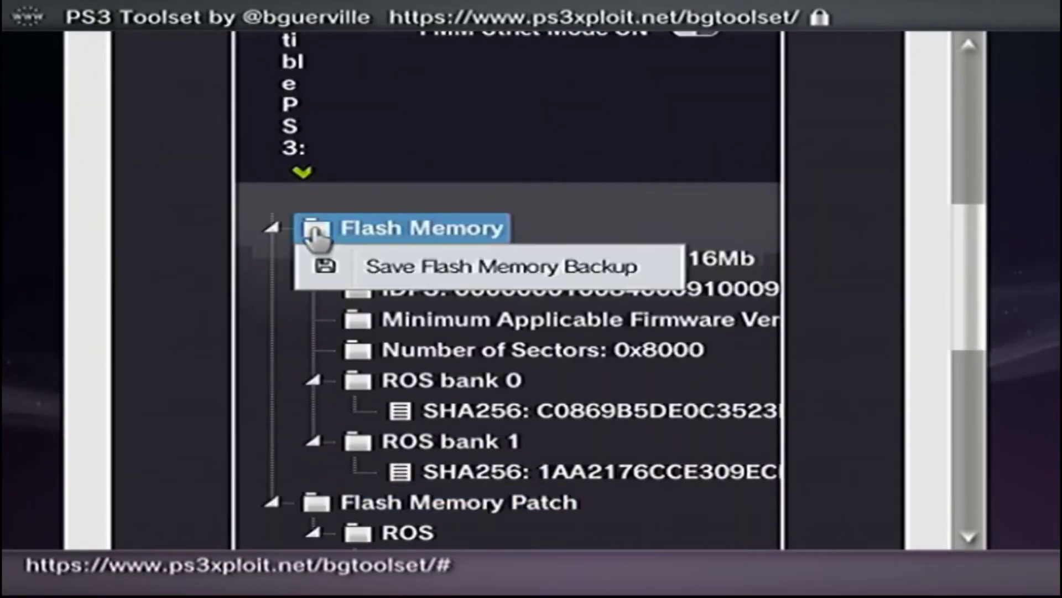
pyautogui.press('Escape')
pyautogui.press('Escape')
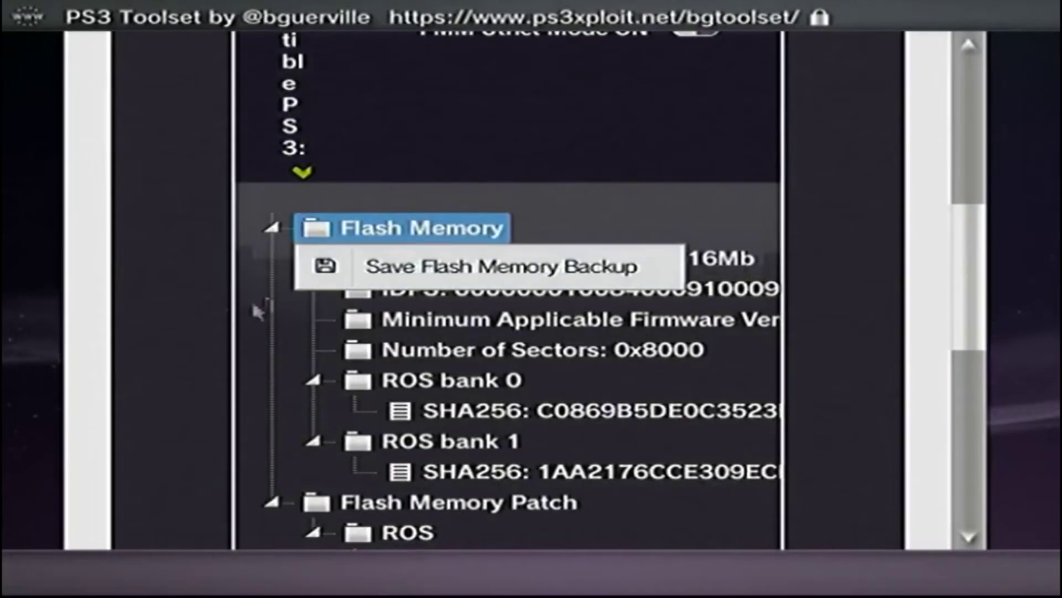
pyautogui.rightClick(319, 505)
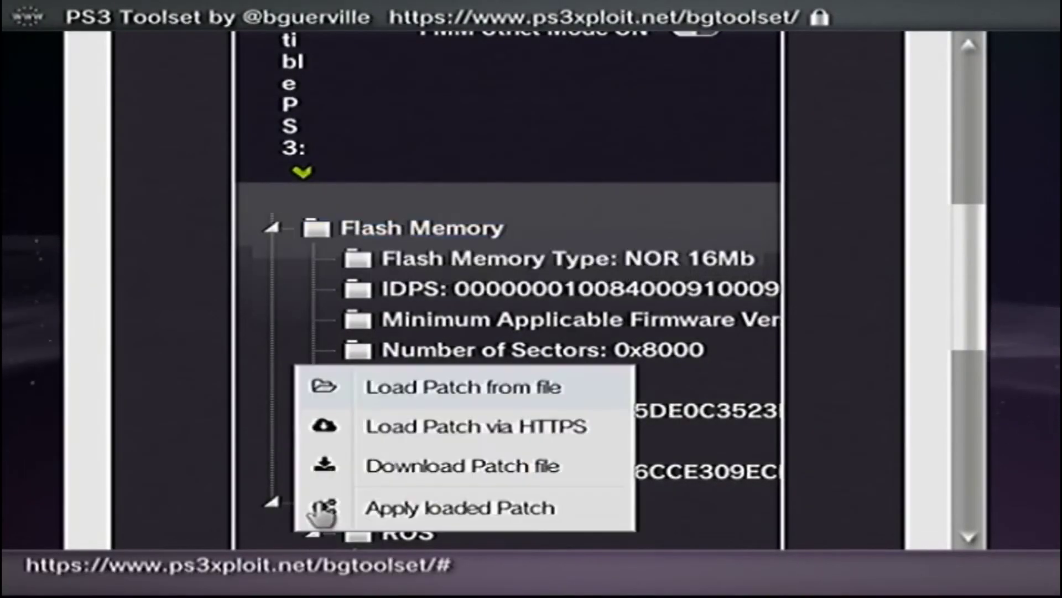
# - Apply the loaded patch, confirm the warning, and close once 'Patch applied successfully' appears
pyautogui.click(408, 512)
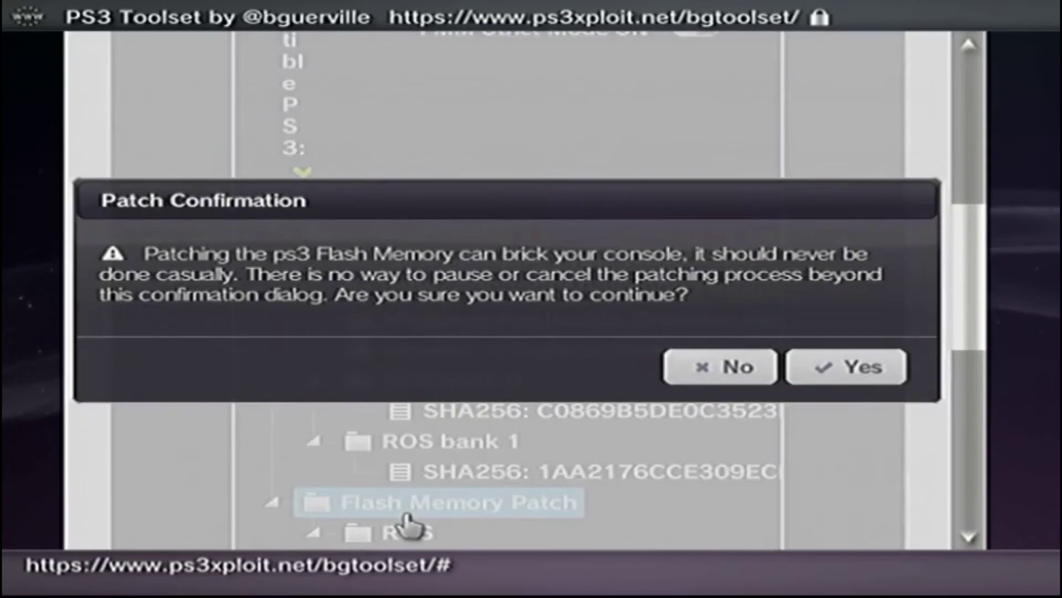
pyautogui.click(817, 390)
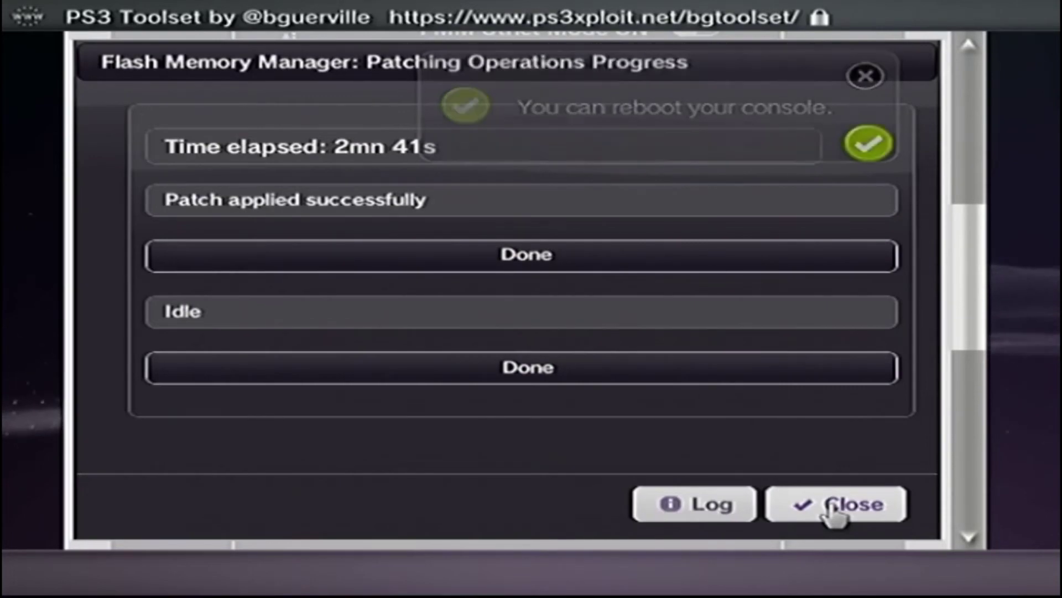
pyautogui.click(835, 505)
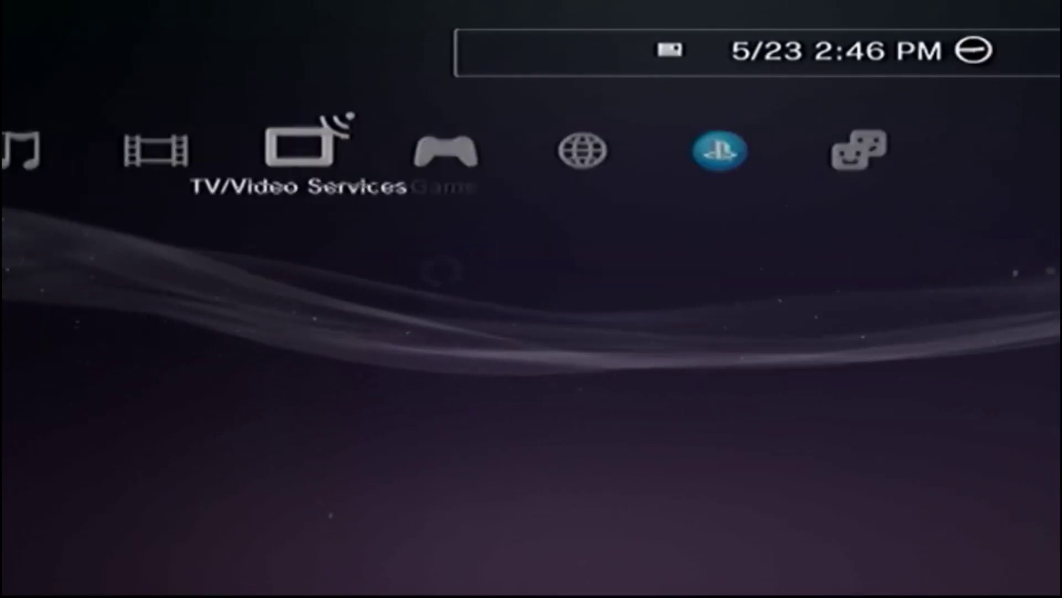
pyautogui.press('Left')
pyautogui.press('Left')
pyautogui.press('Left')
pyautogui.press('Left')
# - Install the 4.86.1 REBUG LE update from storage media, accepting the REBUG agreement
pyautogui.press('Up')
pyautogui.press('Return')
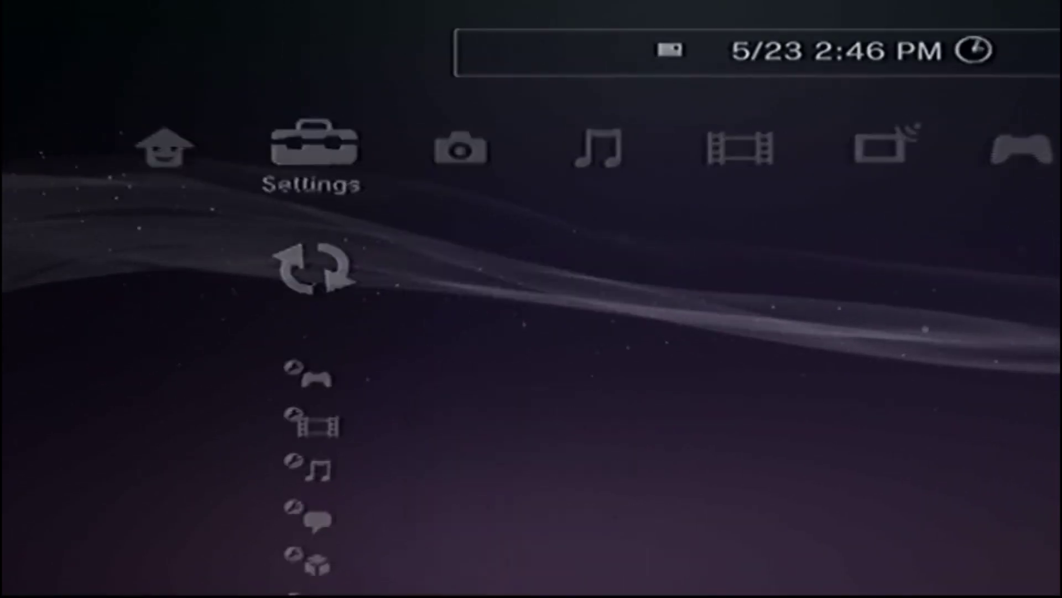
pyautogui.press('Down')
pyautogui.press('Return')
pyautogui.press('Return')
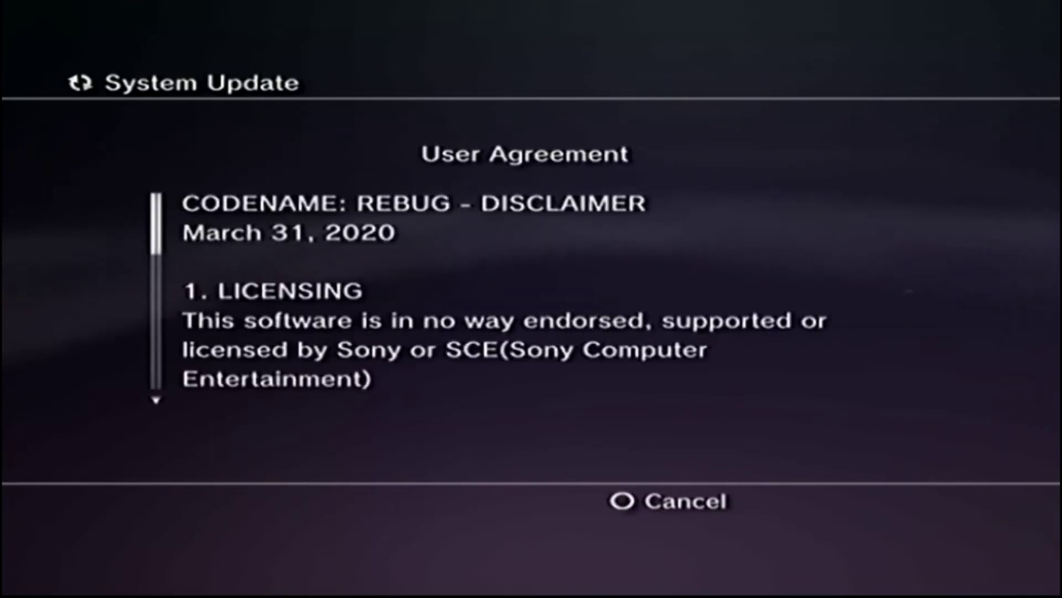
pyautogui.press('Right')
pyautogui.press('Return')
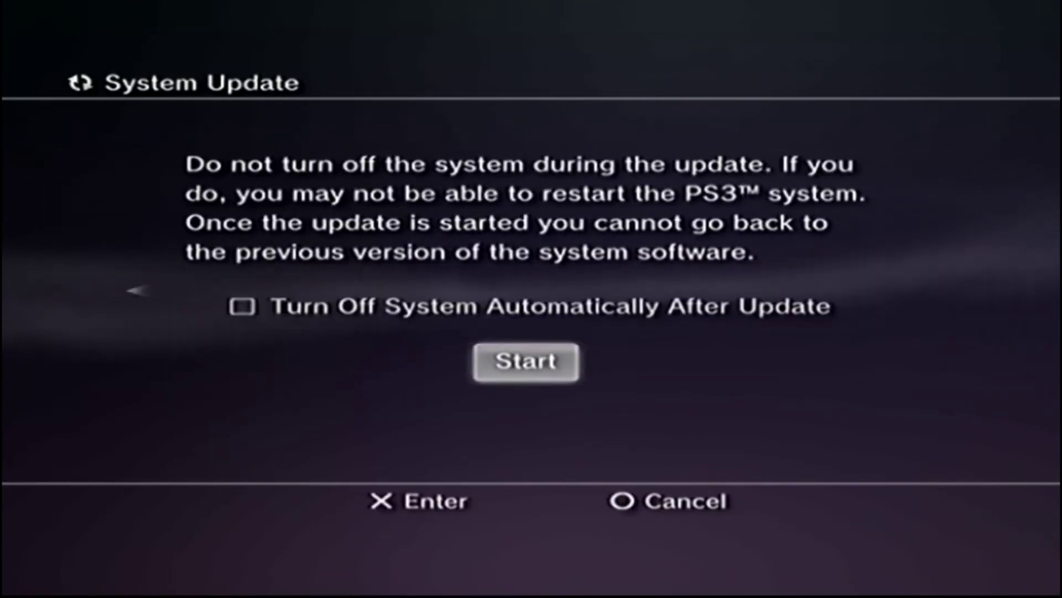
pyautogui.press('Return')
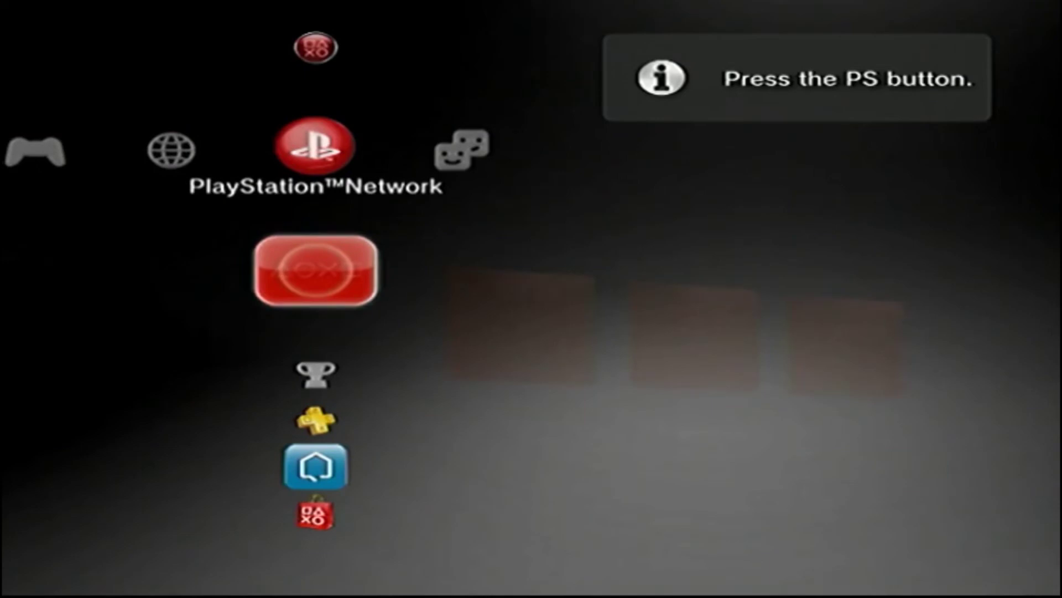
# - Install the REBUG_TOOLBOX package from Package Manager's Install Package Files
pyautogui.press('Left')
pyautogui.press('Left')
pyautogui.press('Down')
pyautogui.press('Down')
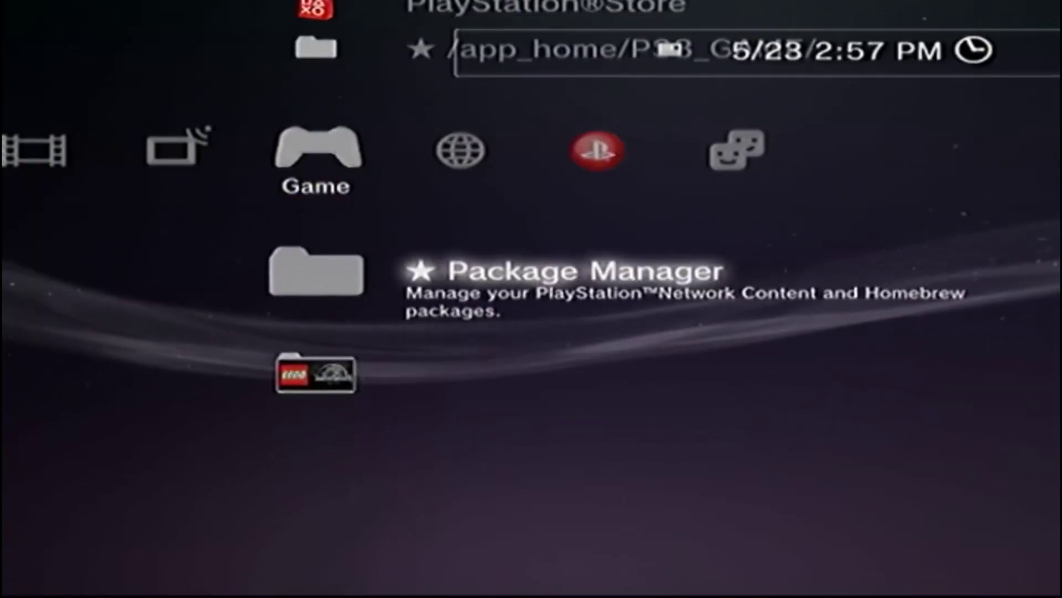
pyautogui.press('Return')
pyautogui.press('Down')
pyautogui.press('Return')
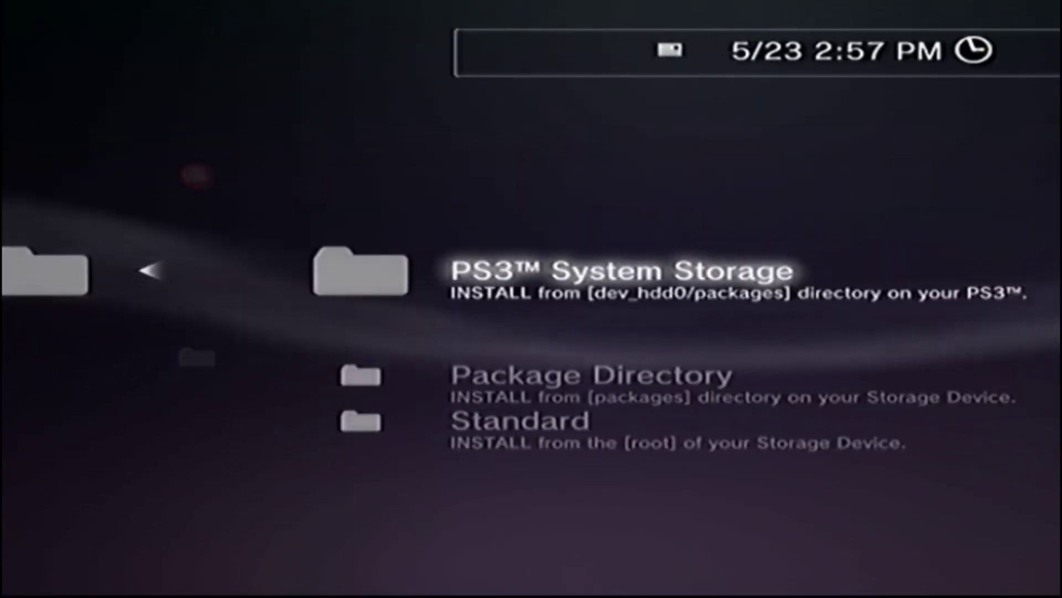
pyautogui.press('Return')
pyautogui.press('Return')
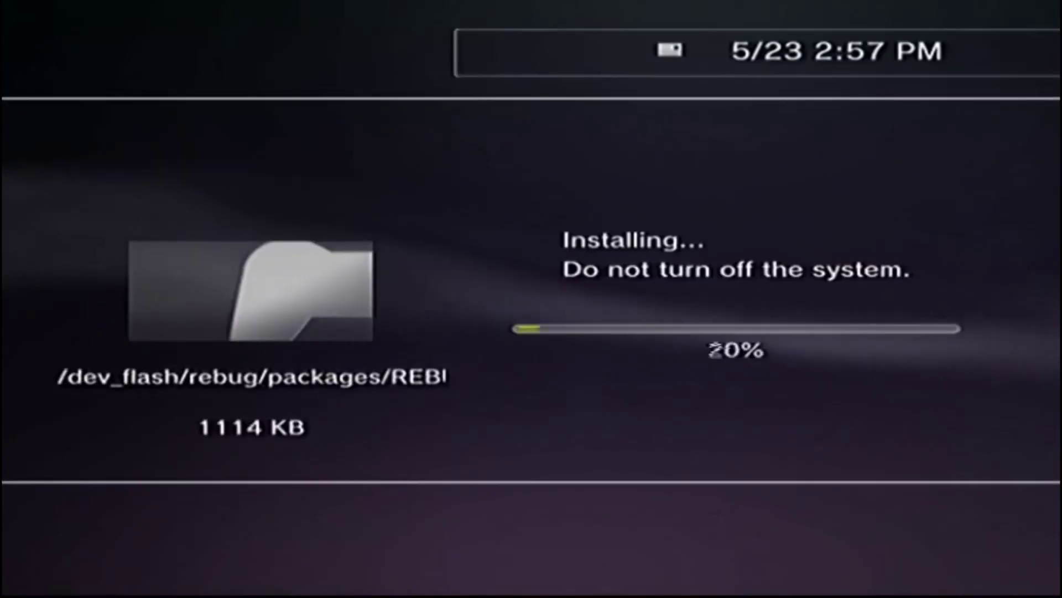
pyautogui.press('Escape')
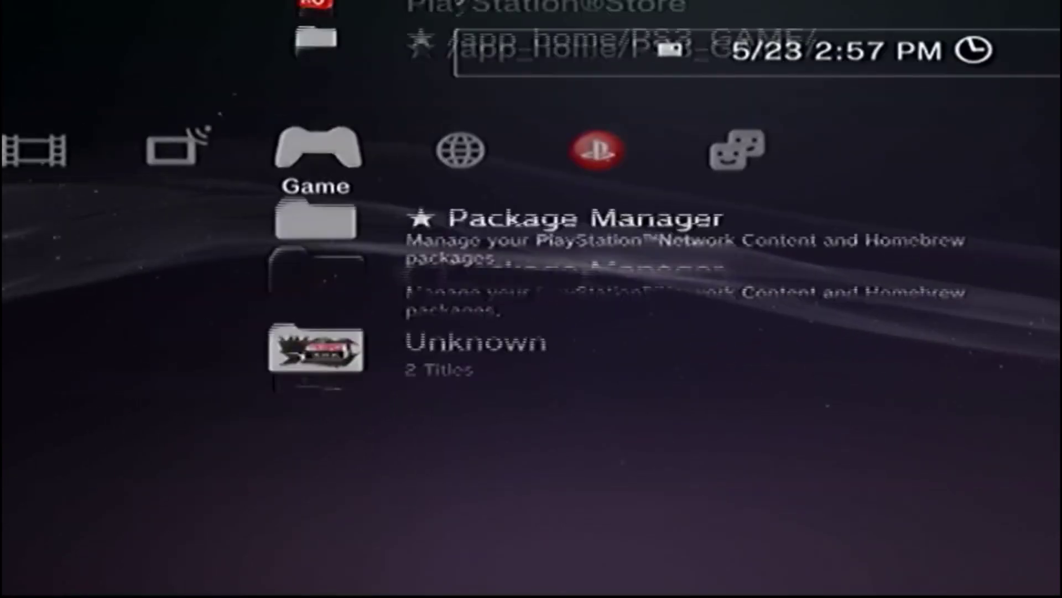
# - Launch Rebug Toolbox from the Unknown folder
pyautogui.press('Down')
pyautogui.press('Return')
pyautogui.press('Up')
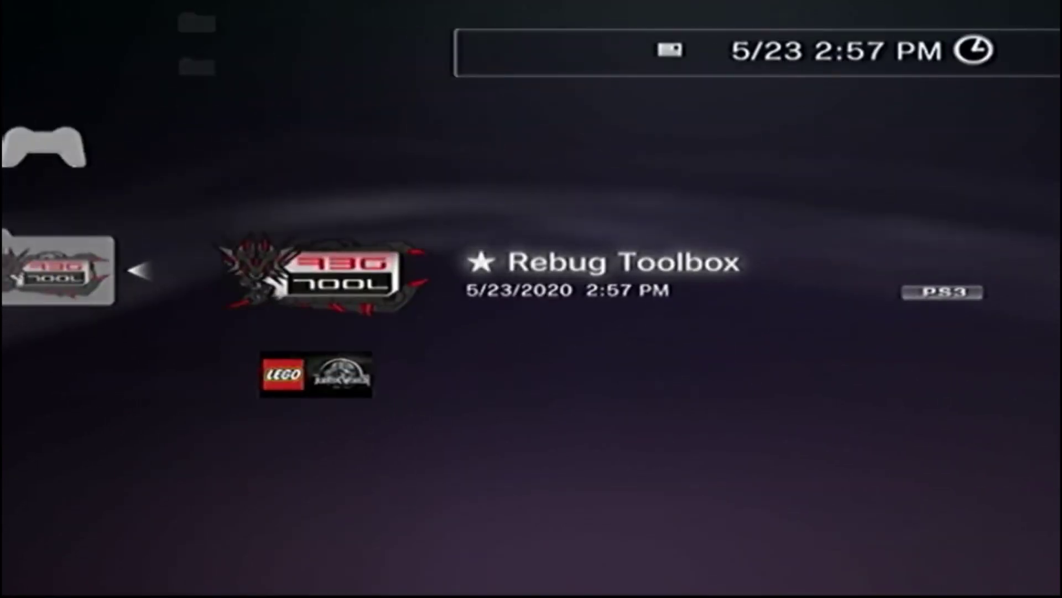
pyautogui.press('Return')
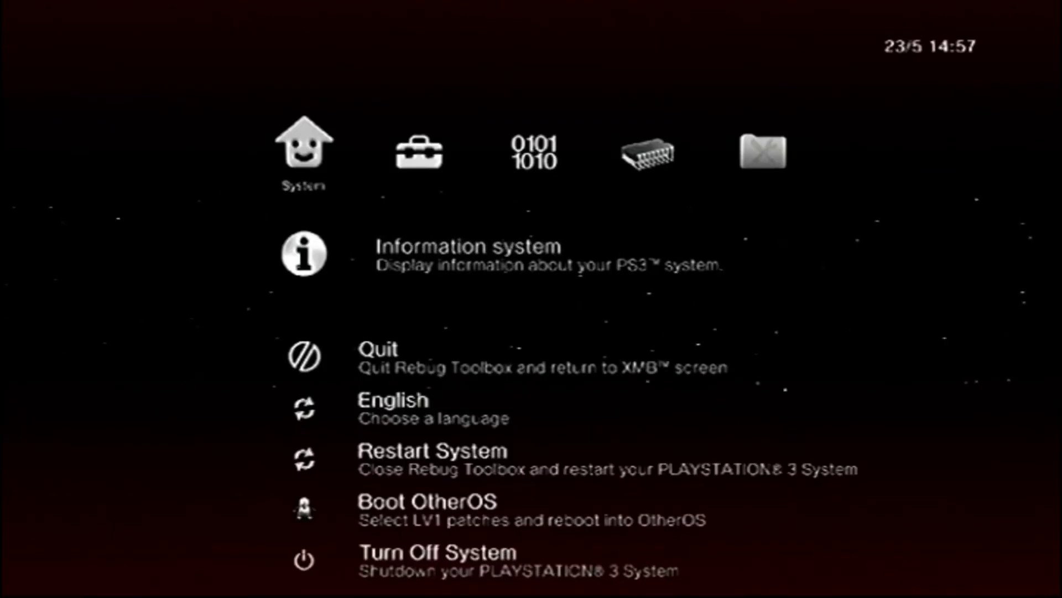
# - Set Utilities > Toggle QA Flag to Enabled, then quit to the XMB
pyautogui.press('Down')
pyautogui.press('Down')
pyautogui.press('Down')
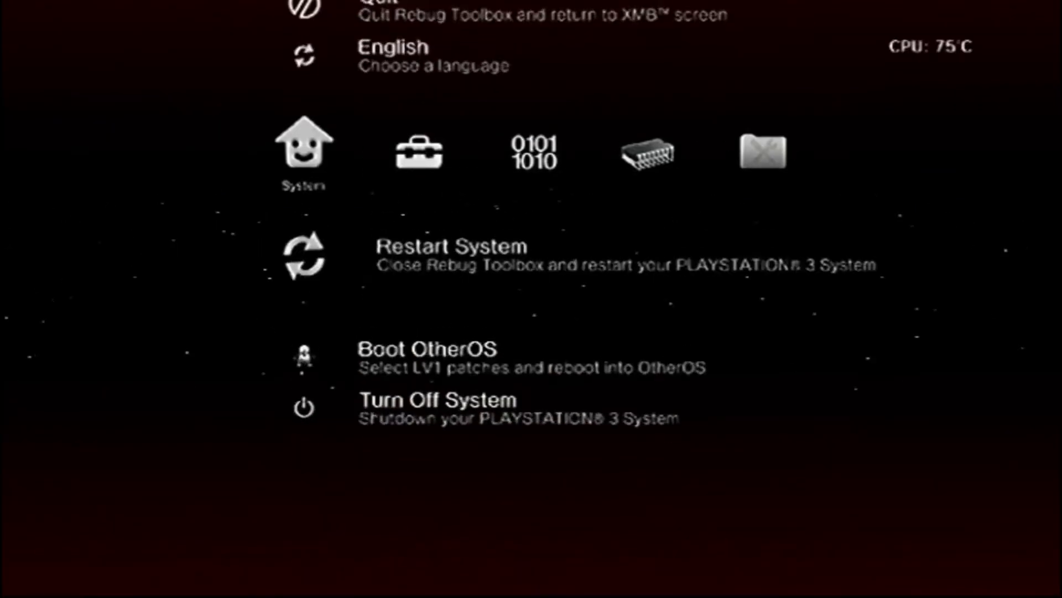
pyautogui.press('Right')
pyautogui.press('Right')
pyautogui.press('Left')
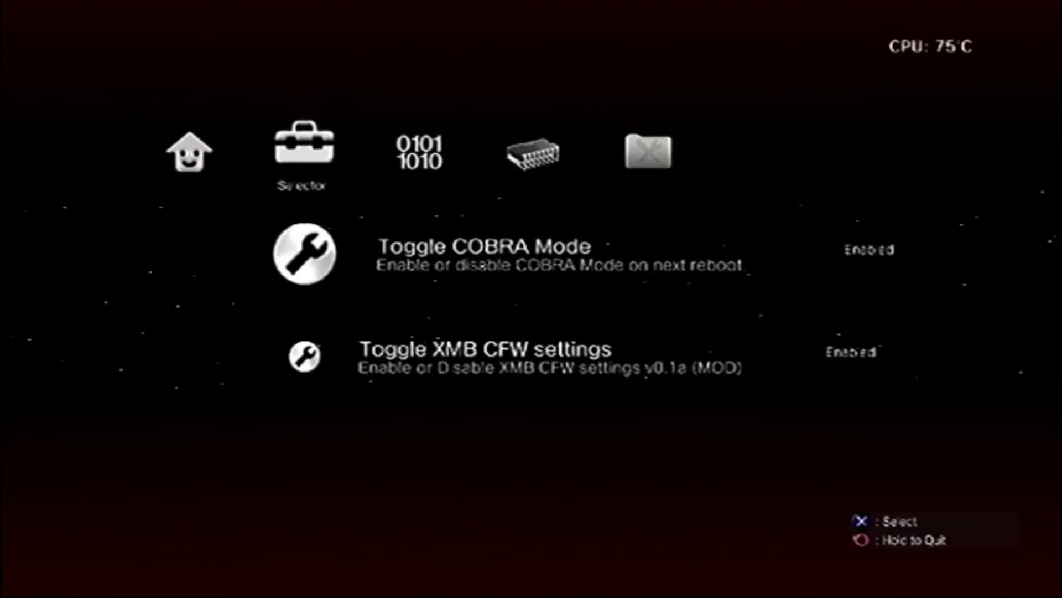
pyautogui.press('Right')
pyautogui.press('Right')
pyautogui.press('Right')
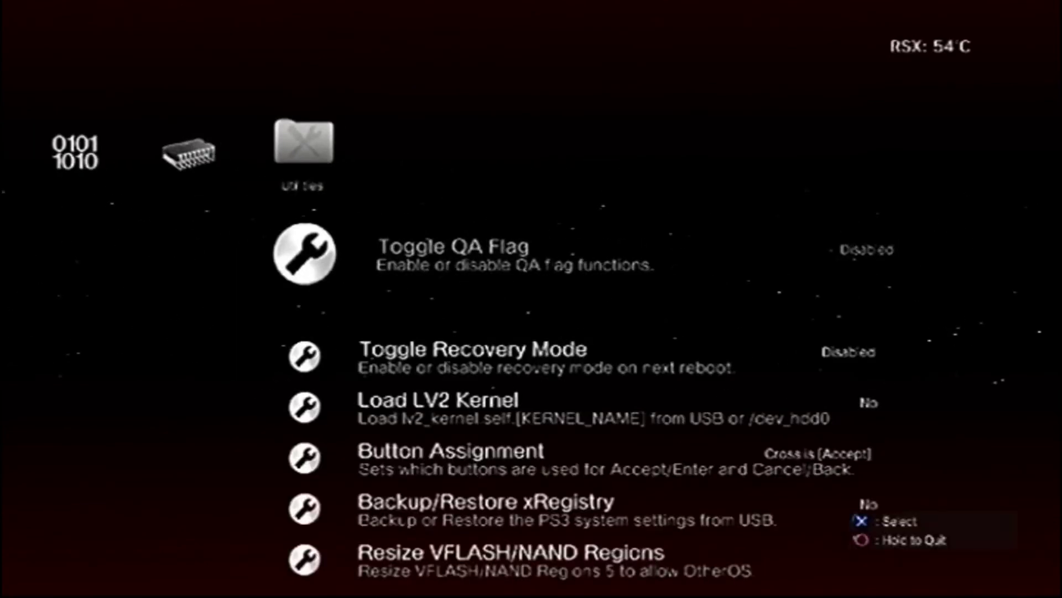
pyautogui.press('Return')
pyautogui.press('Return')
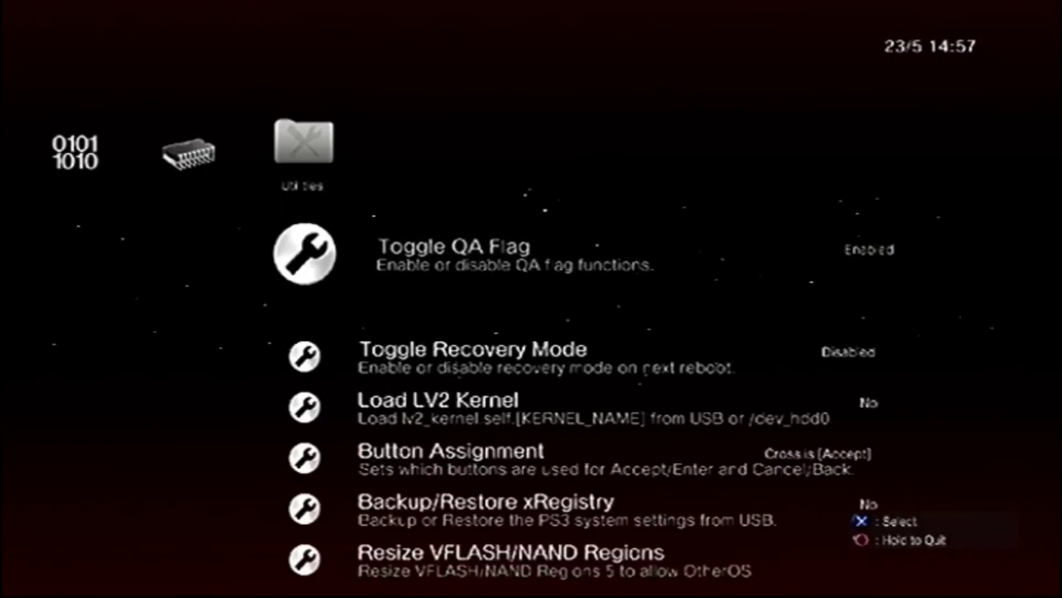
pyautogui.press('Return')
pyautogui.press('super')
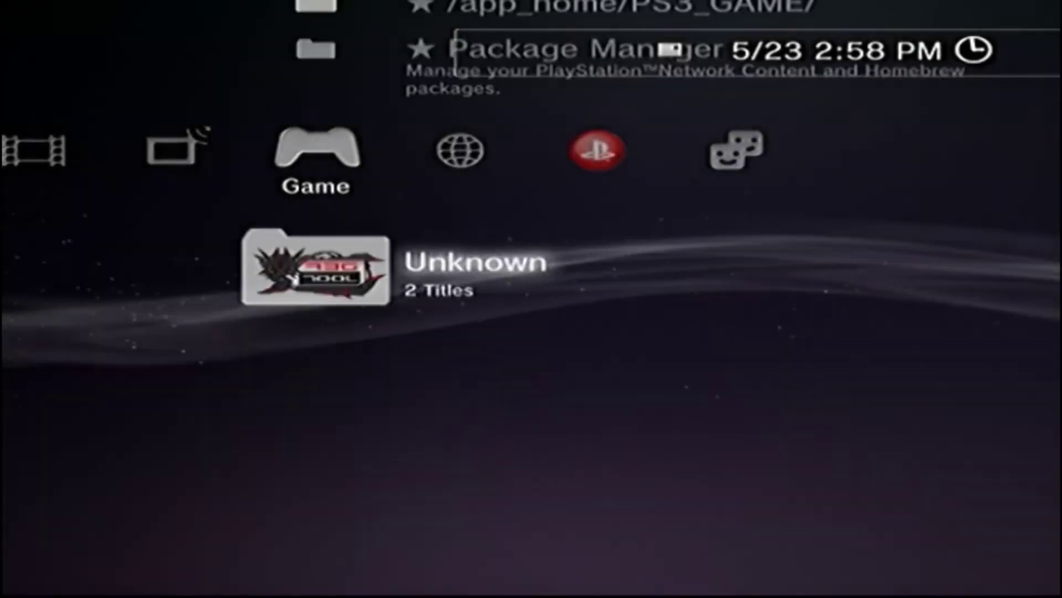
# - Peek into the Unknown folder, then return to the Game category
pyautogui.press('Return')
pyautogui.press('Escape')
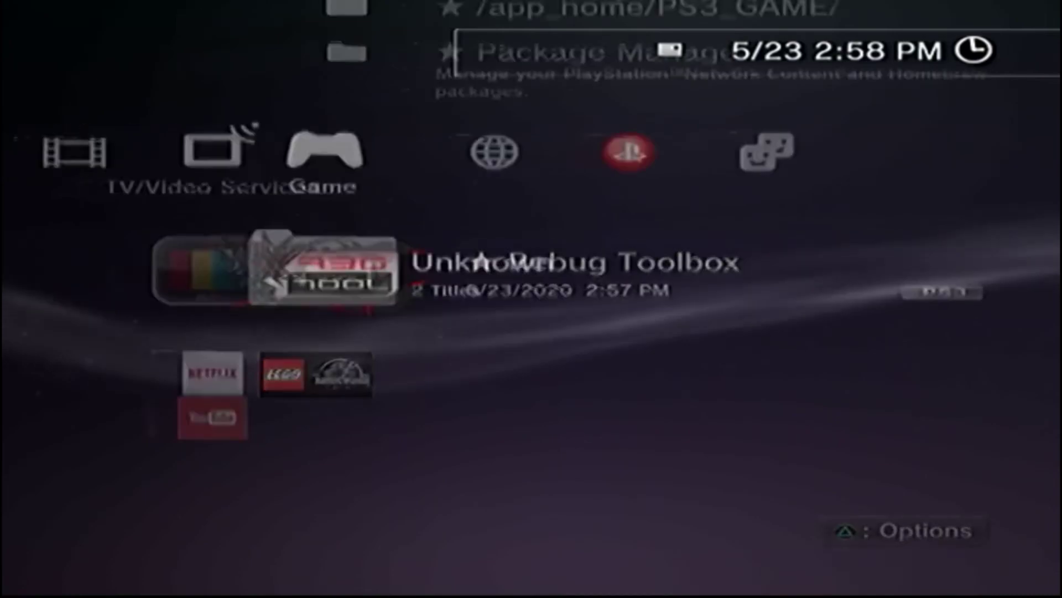
pyautogui.press('Right')
pyautogui.press('Up')
pyautogui.press('Left')
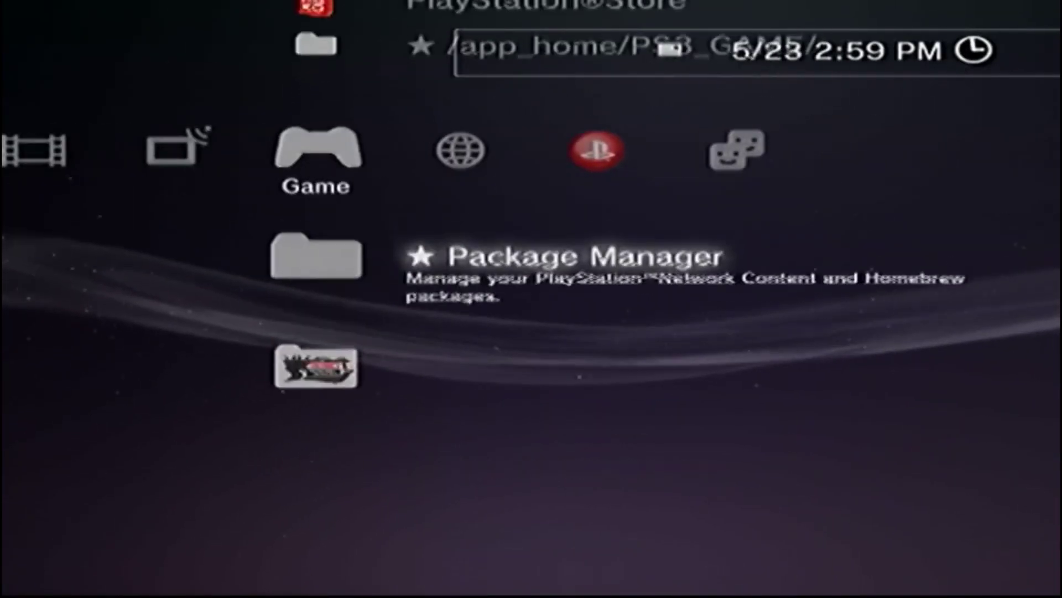
# - Install all packages from the Standard drive-root source, including webMAN MOD 1.47.27
pyautogui.press('Return')
pyautogui.press('Down')
pyautogui.press('Return')
pyautogui.press('Down')
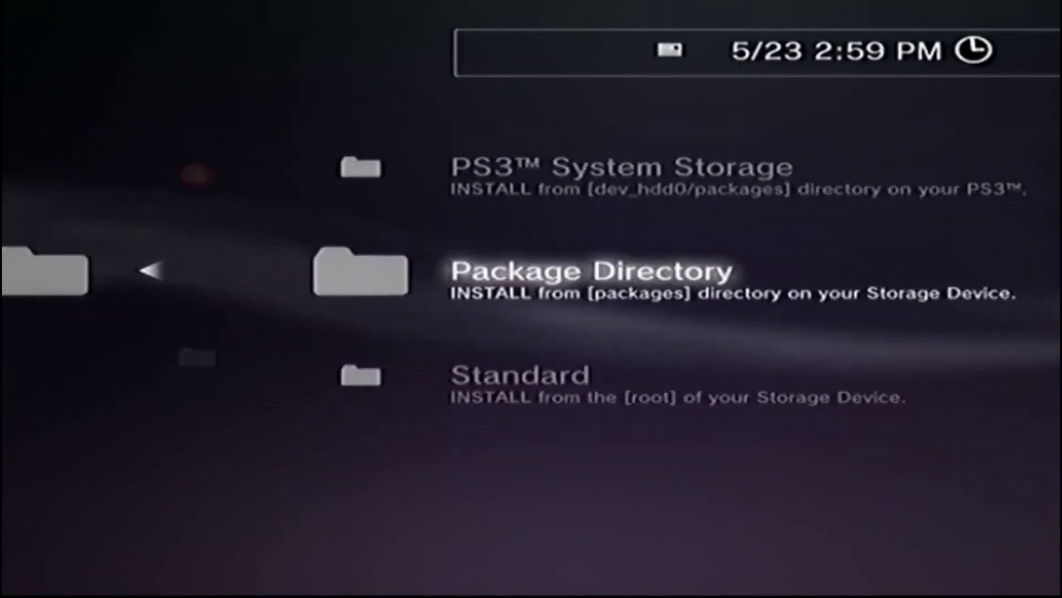
pyautogui.press('Down')
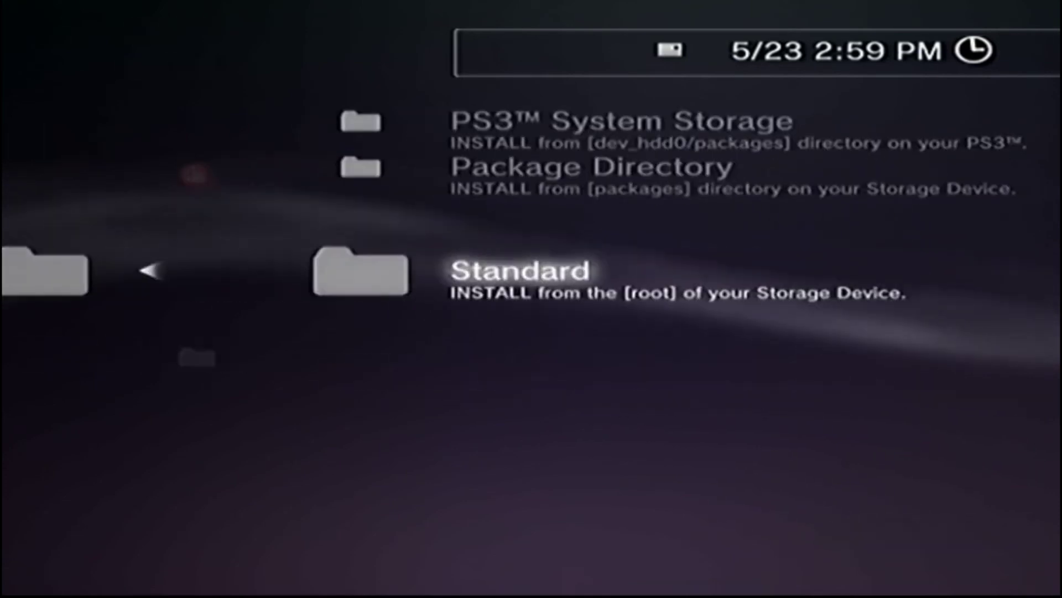
pyautogui.press('Menu')
pyautogui.press('Return')
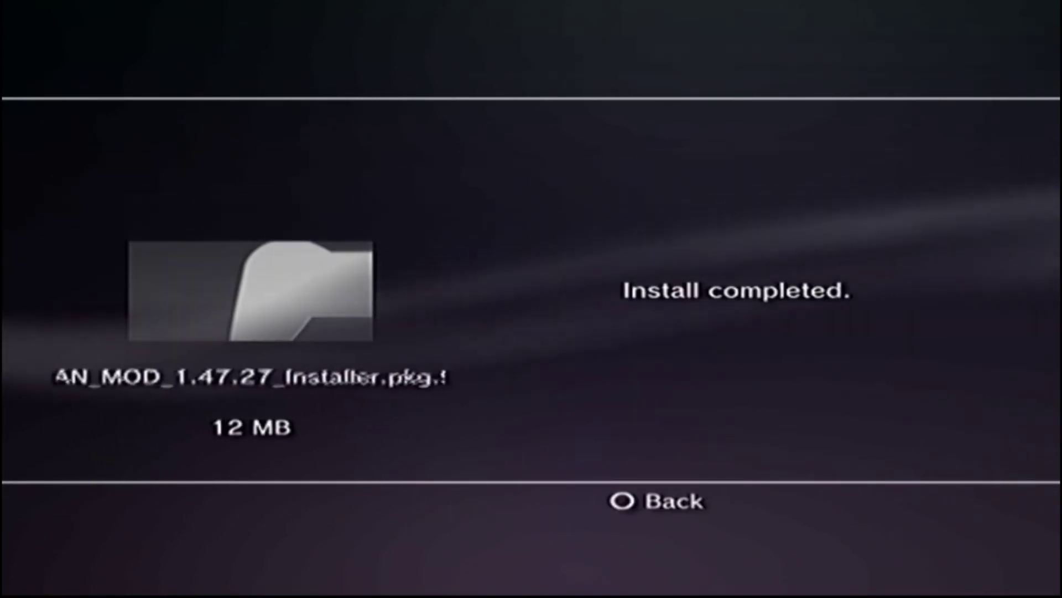
pyautogui.press('Escape')
pyautogui.press('Down')
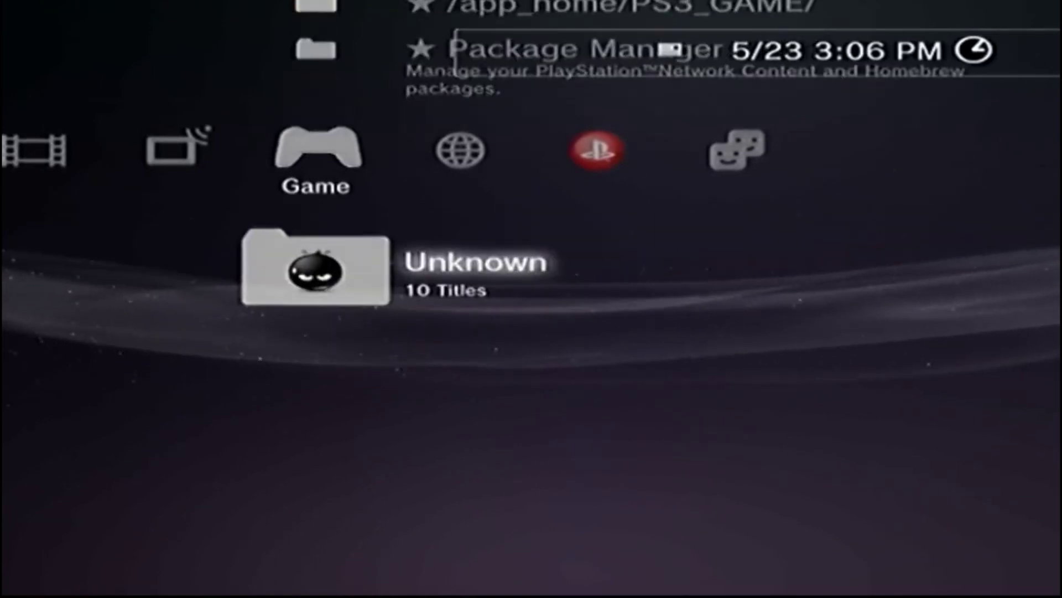
pyautogui.press('Return')
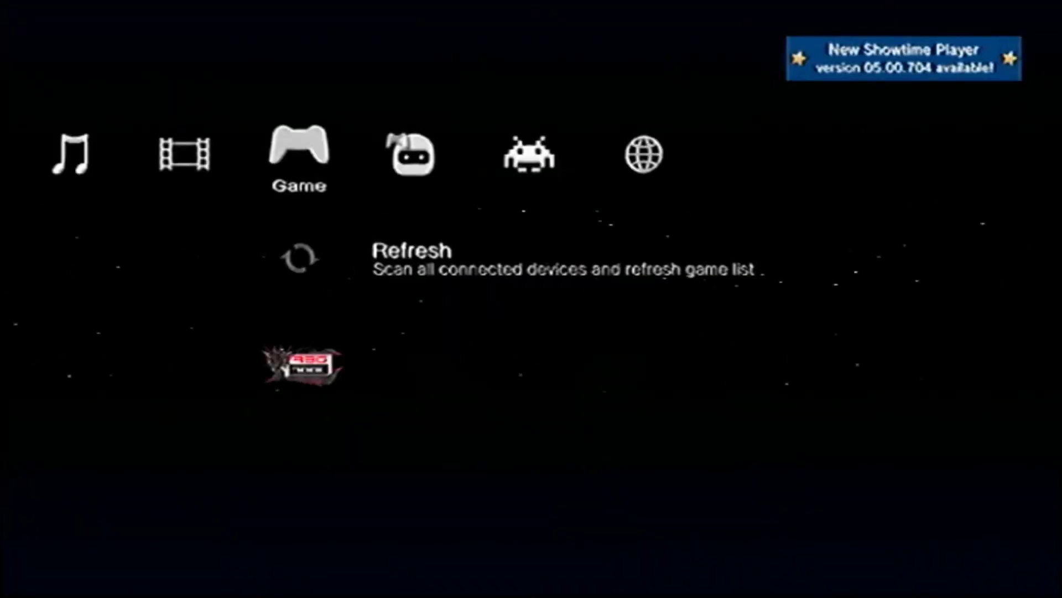
pyautogui.press('Left')
pyautogui.press('Left')
pyautogui.press('Left')
pyautogui.press('Left')
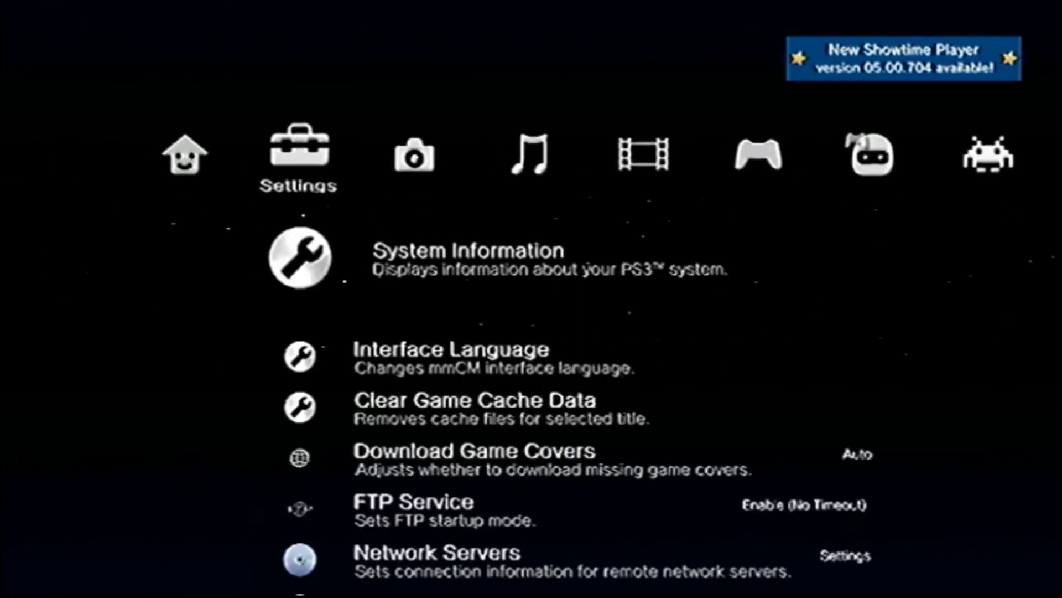
pyautogui.press('Menu')
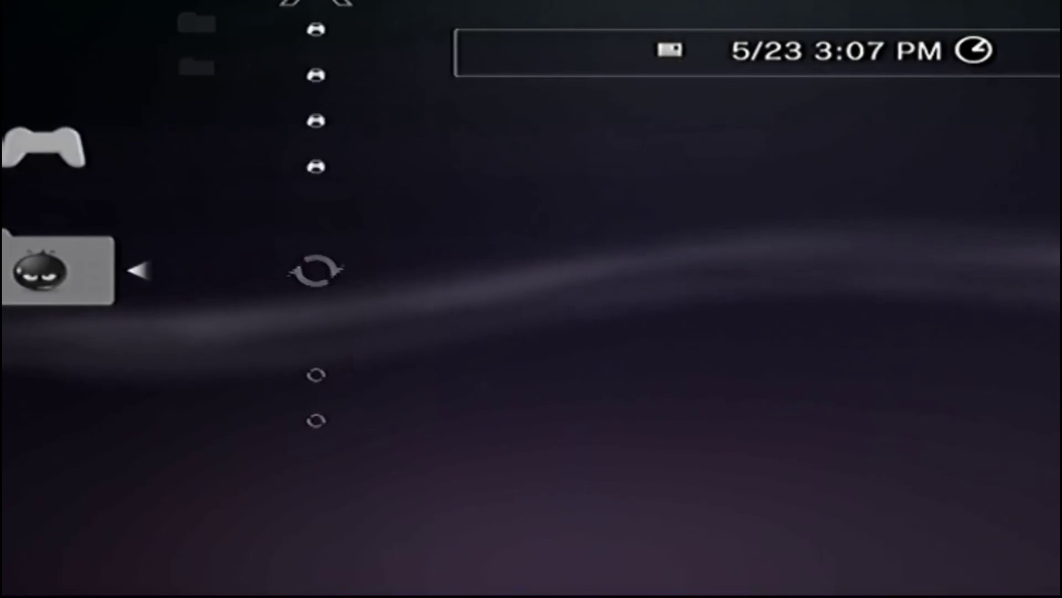
# - Browse the XMB categories and check the webMAN Games folder's game categories
pyautogui.press('Up')
pyautogui.press('Up')
pyautogui.press('Up')
pyautogui.press('Up')
pyautogui.press('Up')
pyautogui.press('Up')
pyautogui.press('Up')
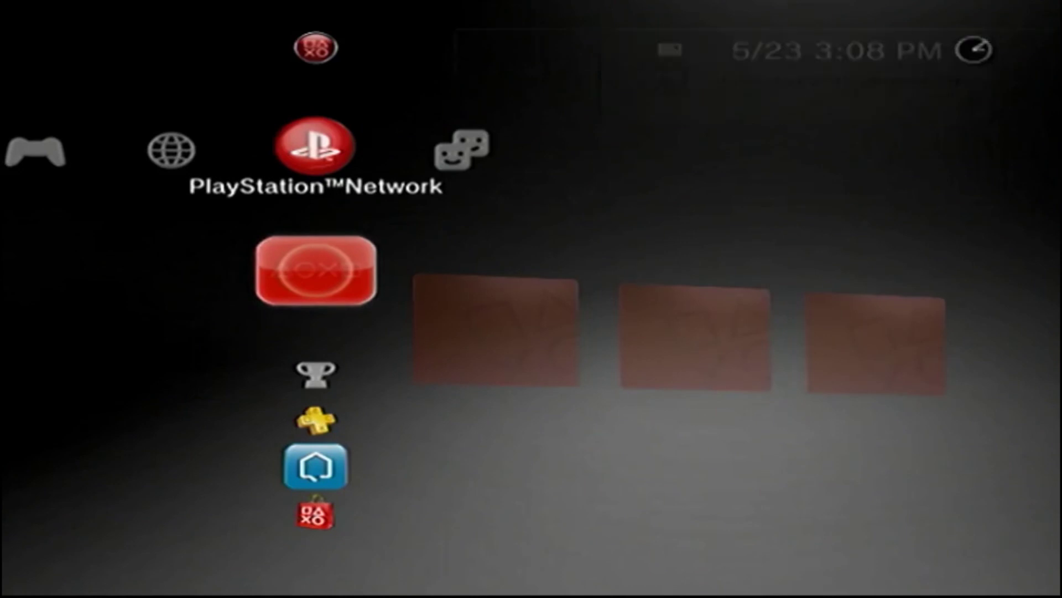
pyautogui.press('Left')
pyautogui.press('Up')
pyautogui.press('Left')
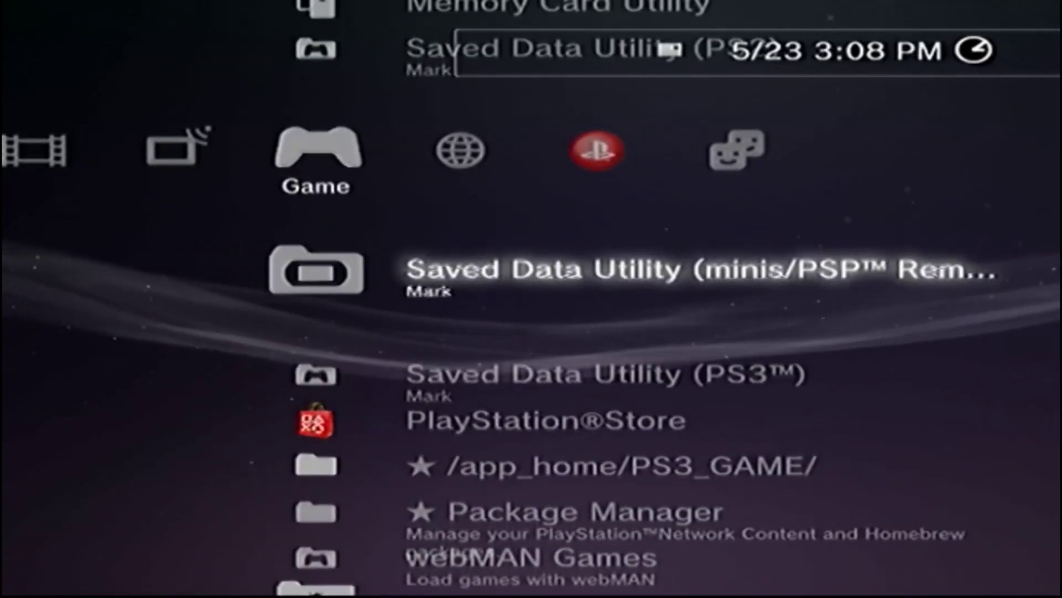
pyautogui.press('Up')
pyautogui.press('Up')
pyautogui.press('Left')
pyautogui.press('Right')
pyautogui.press('Up')
pyautogui.press('Up')
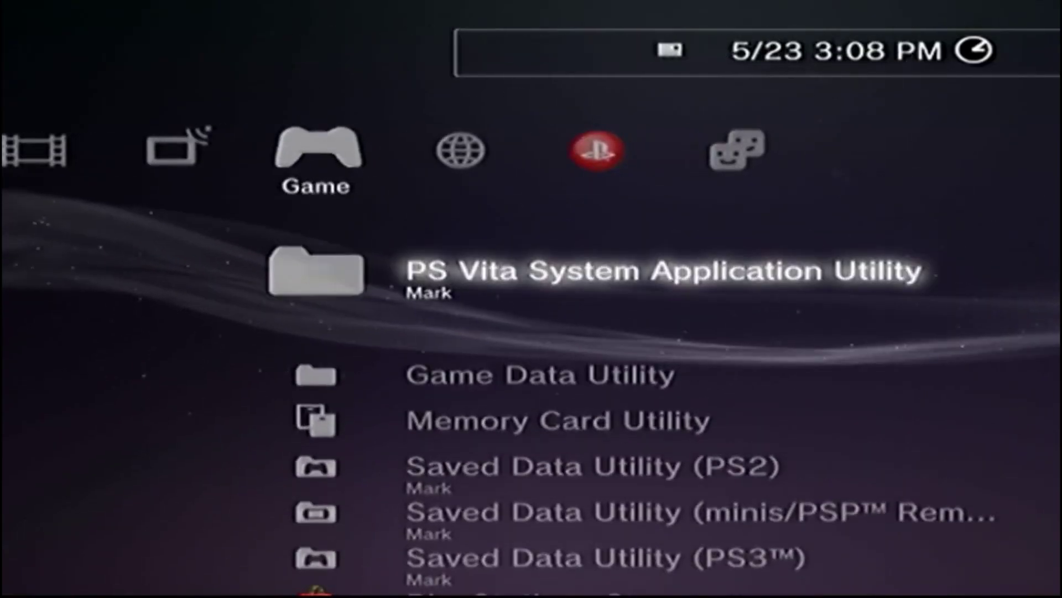
pyautogui.press('Down')
pyautogui.press('Down')
pyautogui.press('Down')
pyautogui.press('Down')
pyautogui.press('Down')
pyautogui.press('Down')
pyautogui.press('Down')
pyautogui.press('Down')
pyautogui.press('Down')
pyautogui.press('Return')
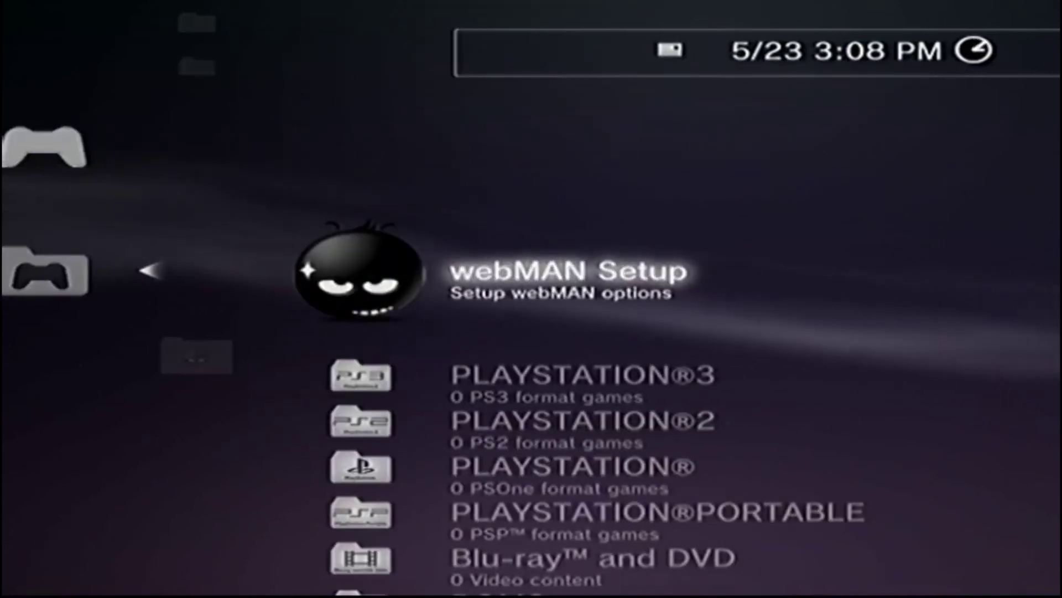
pyautogui.press('Down')
pyautogui.press('Down')
pyautogui.press('Down')
pyautogui.press('Down')
pyautogui.press('Down')
pyautogui.press('Down')
pyautogui.press('Left')
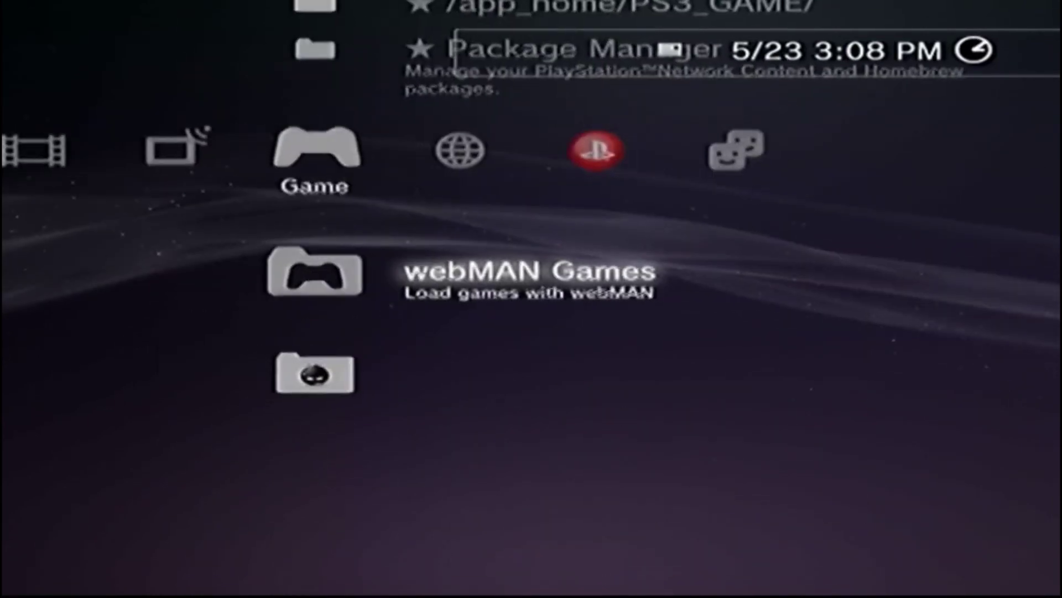
# - Open the webMAN VSH Menu v1.16 showing 4.86 CEX Cobra 8.2 firmware
pyautogui.press('Up')
pyautogui.press('Left')
pyautogui.press('Left')
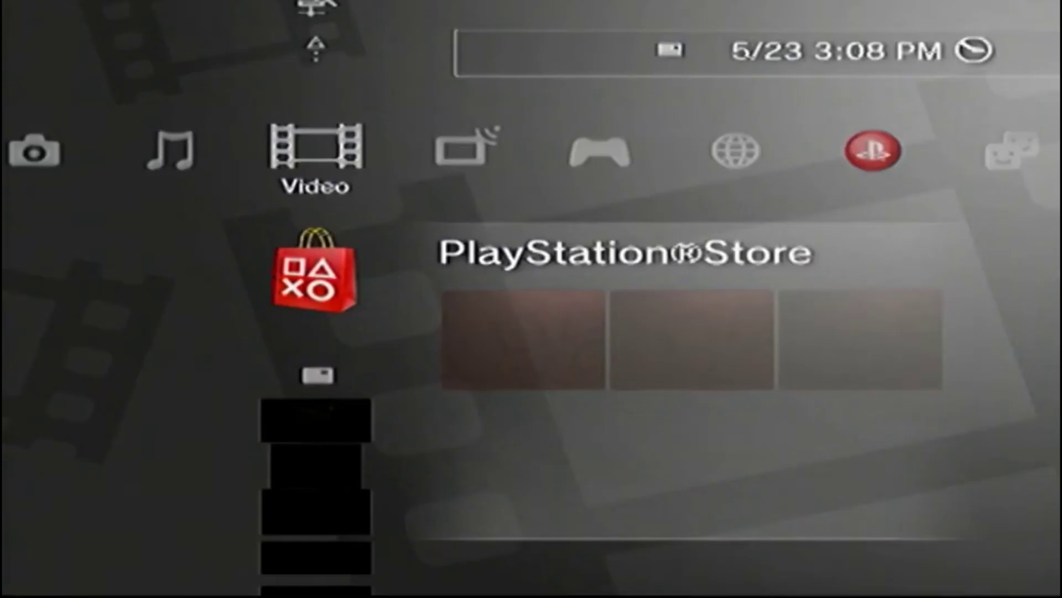
pyautogui.press('Select')
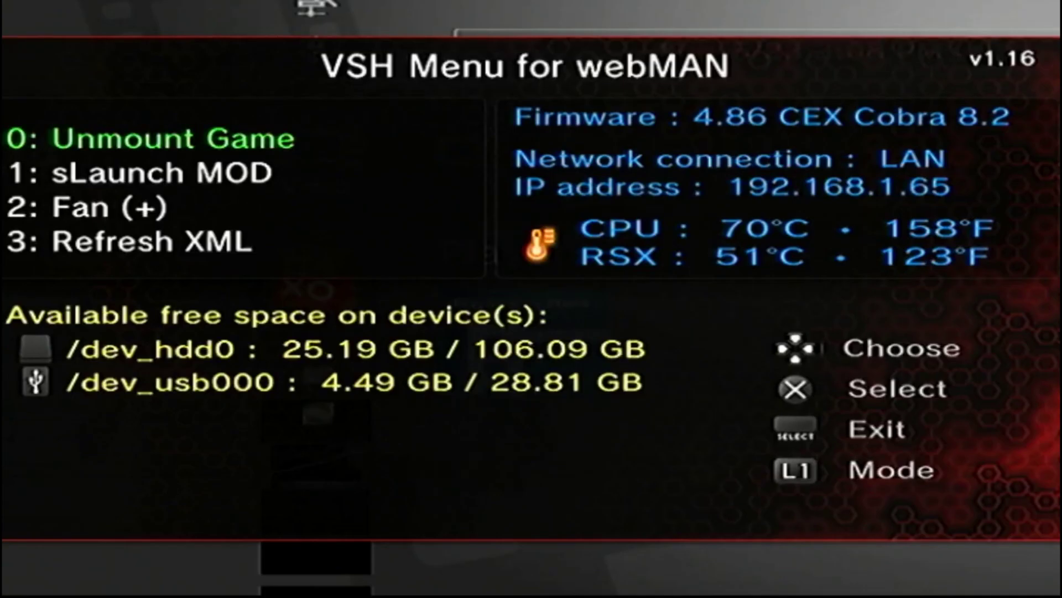